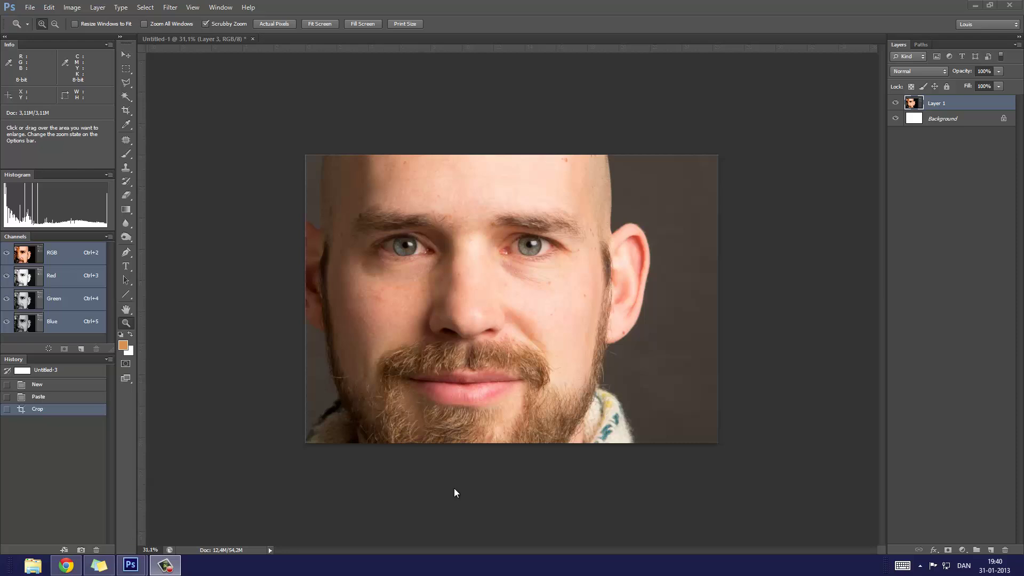
Step: Preview the tiger wallpaper at full size in Chrome, then return to Photoshop
{"action": "left_click", "coordinate": [66, 566]}
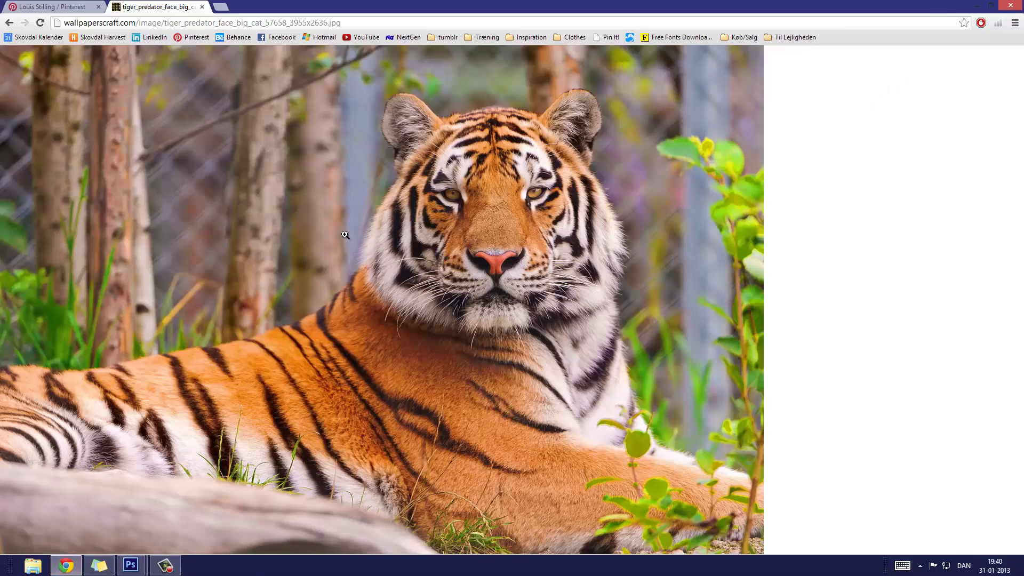
{"action": "left_click", "coordinate": [375, 215]}
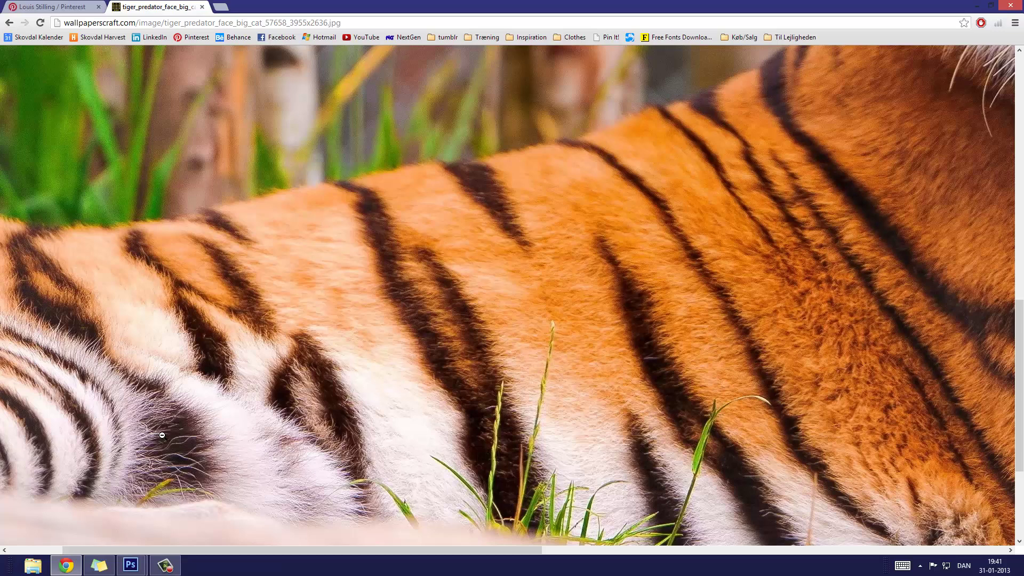
{"action": "left_click", "coordinate": [557, 265]}
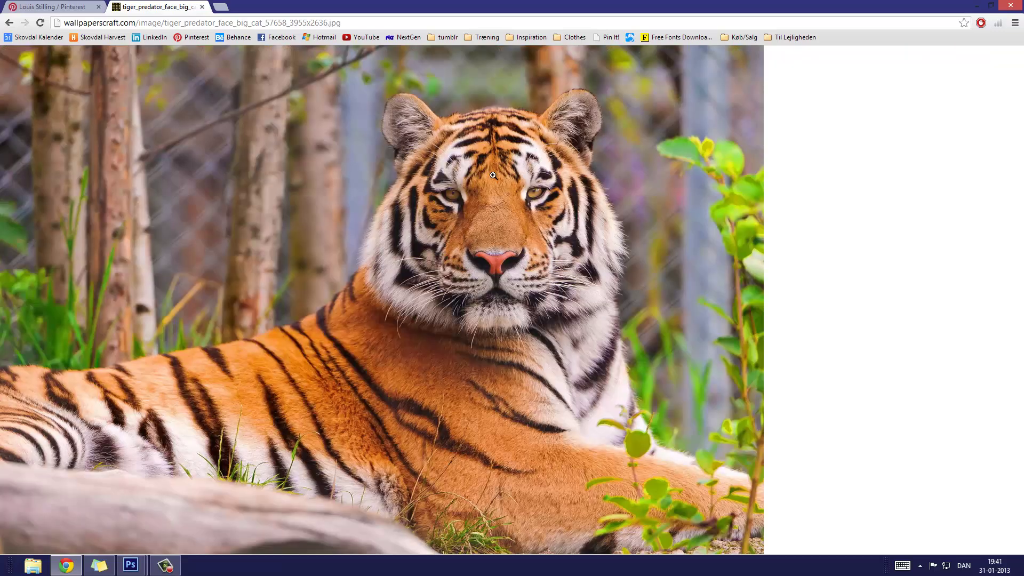
{"action": "key", "text": "alt+Tab"}
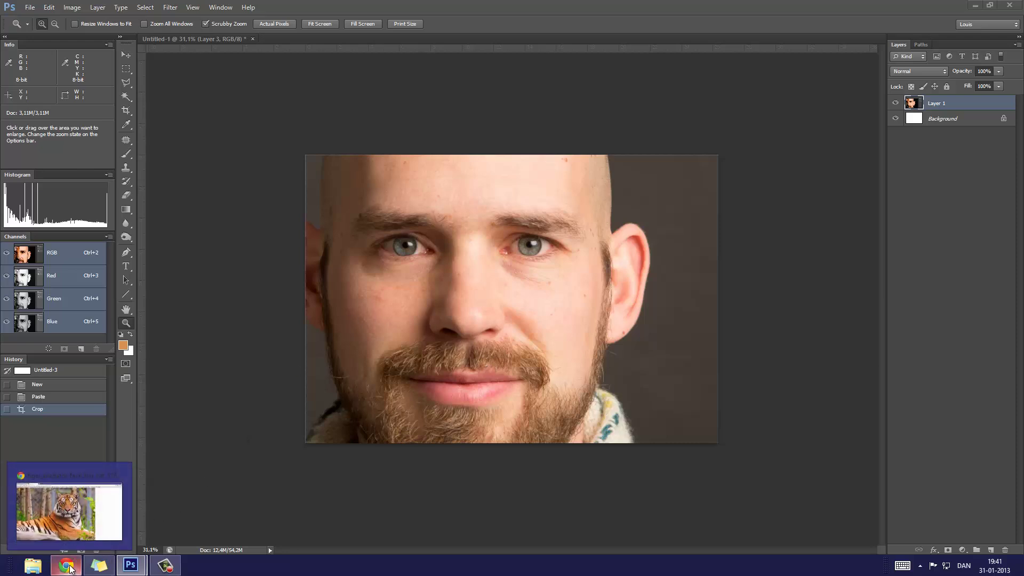
Step: Copy the tiger image from Chrome with Copy Image and return to the face document
{"action": "left_click", "coordinate": [69, 568]}
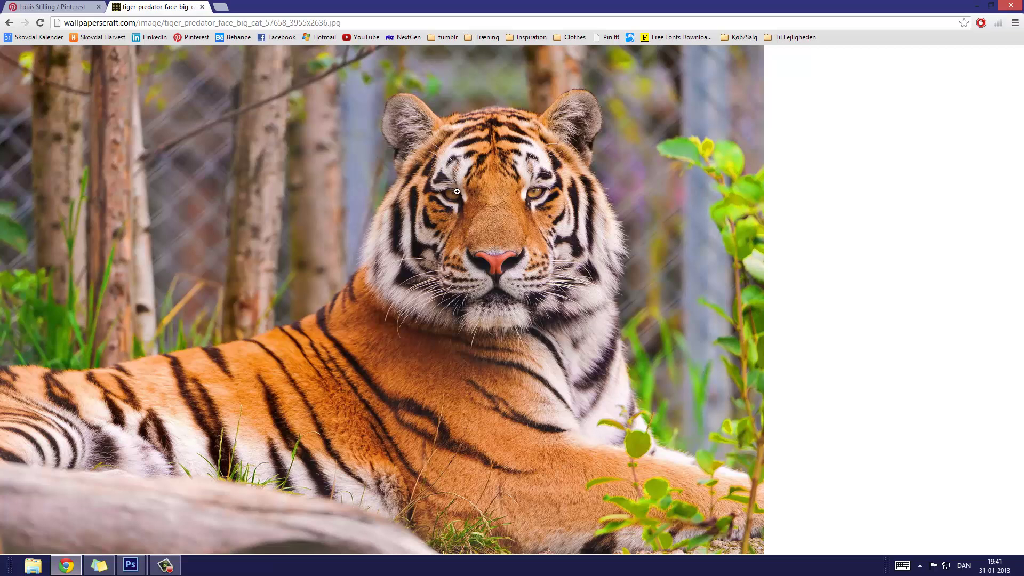
{"action": "right_click", "coordinate": [359, 228]}
{"action": "left_click", "coordinate": [420, 263]}
{"action": "key", "text": "alt+Tab"}
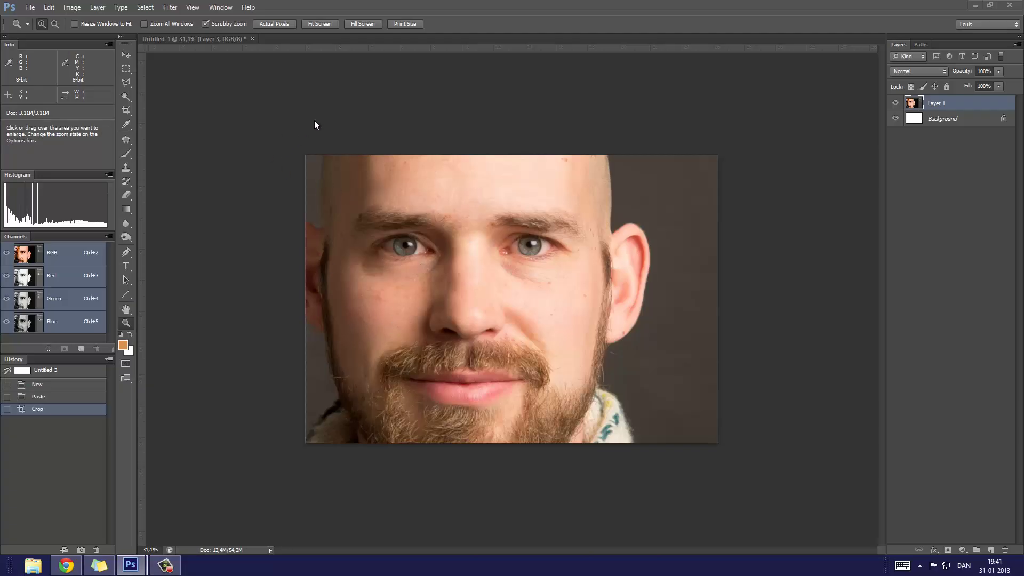
Step: Paste the tiger wallpaper as a new layer over the portrait and use the Essentials workspace
{"action": "key", "text": "ctrl+v"}
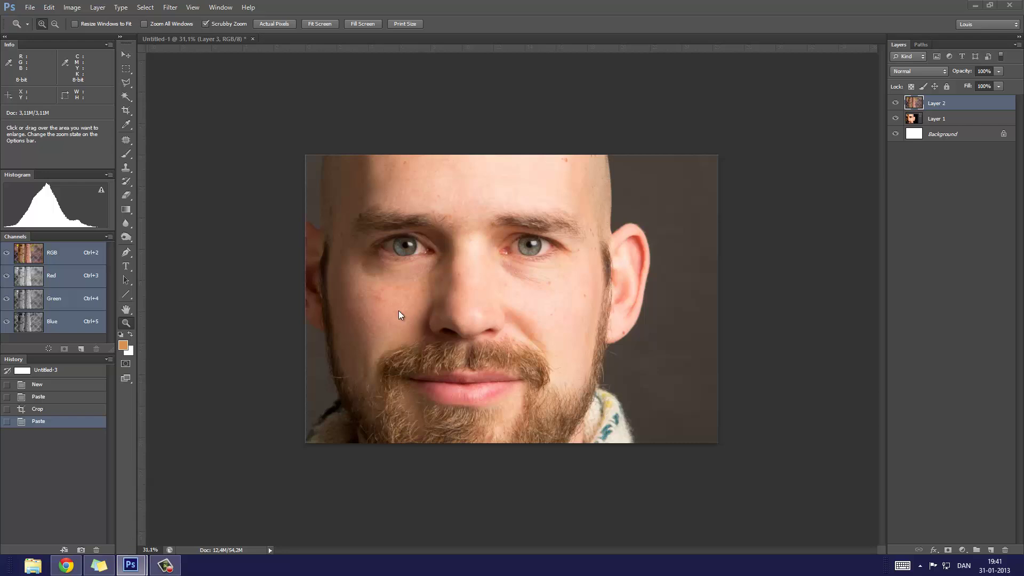
{"action": "key", "text": "z"}
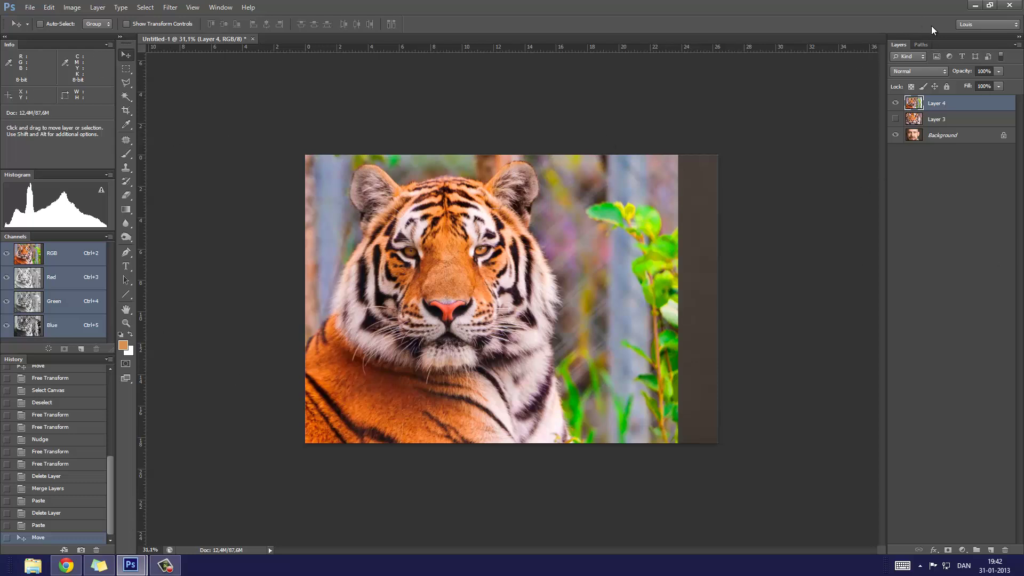
{"action": "left_click", "coordinate": [966, 26]}
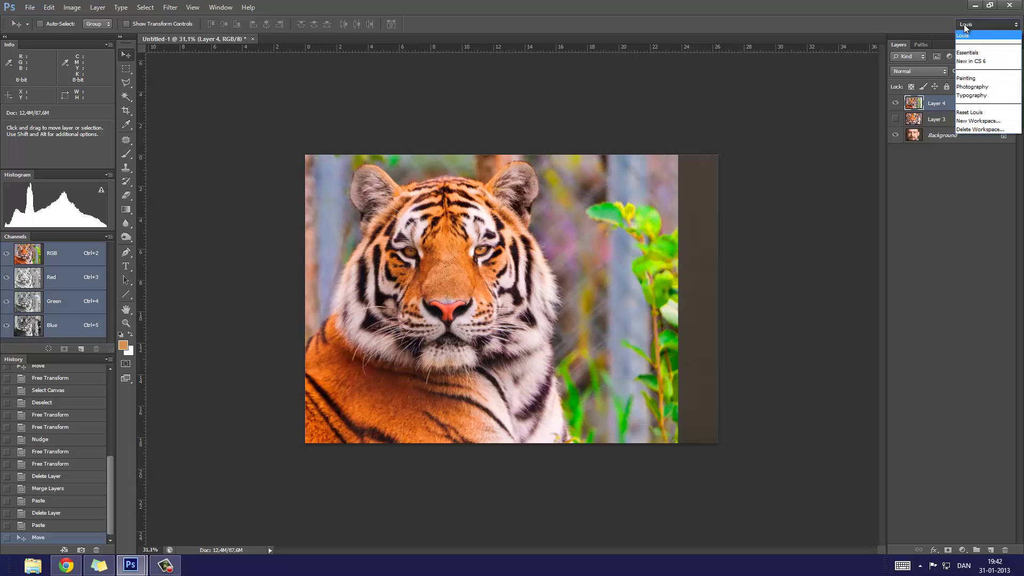
{"action": "left_click", "coordinate": [973, 53]}
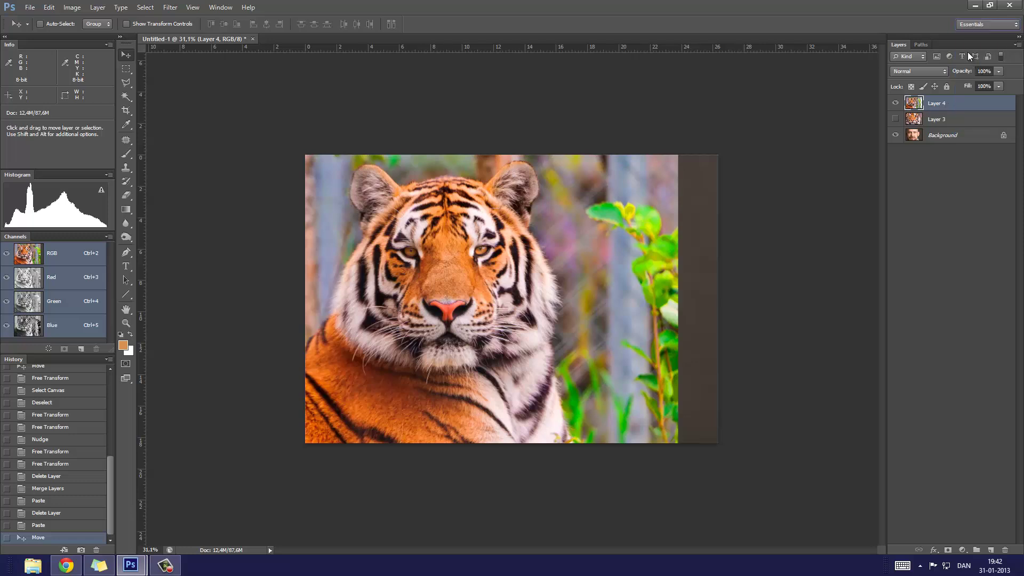
Step: Zoom in and set the top tiger layer, Layer 4, to 50% opacity
{"action": "key", "text": "z"}
{"action": "left_click_drag", "start_coordinate": [418, 276], "coordinate": [469, 261]}
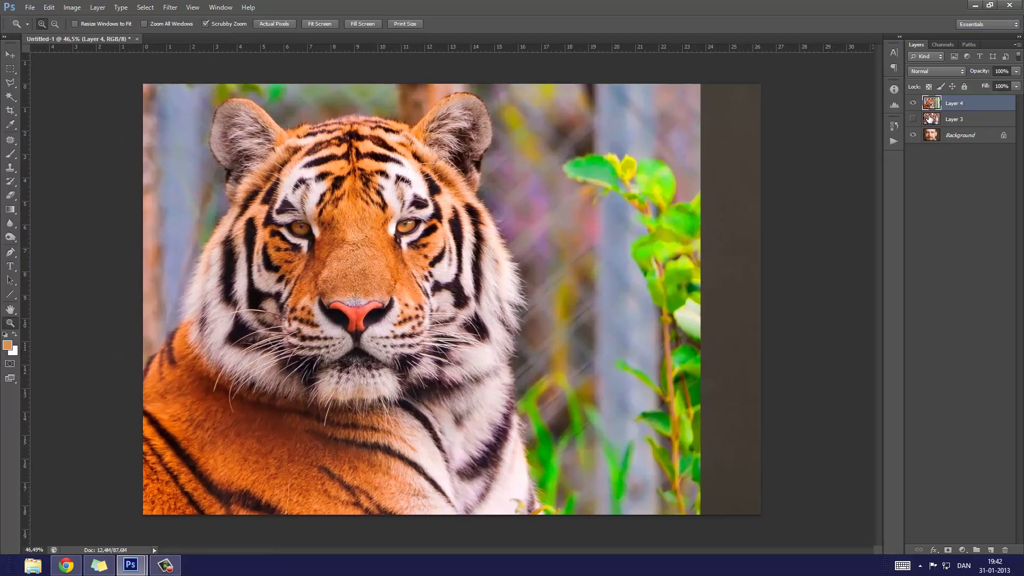
{"action": "left_click", "coordinate": [931, 119]}
{"action": "key", "text": "v"}
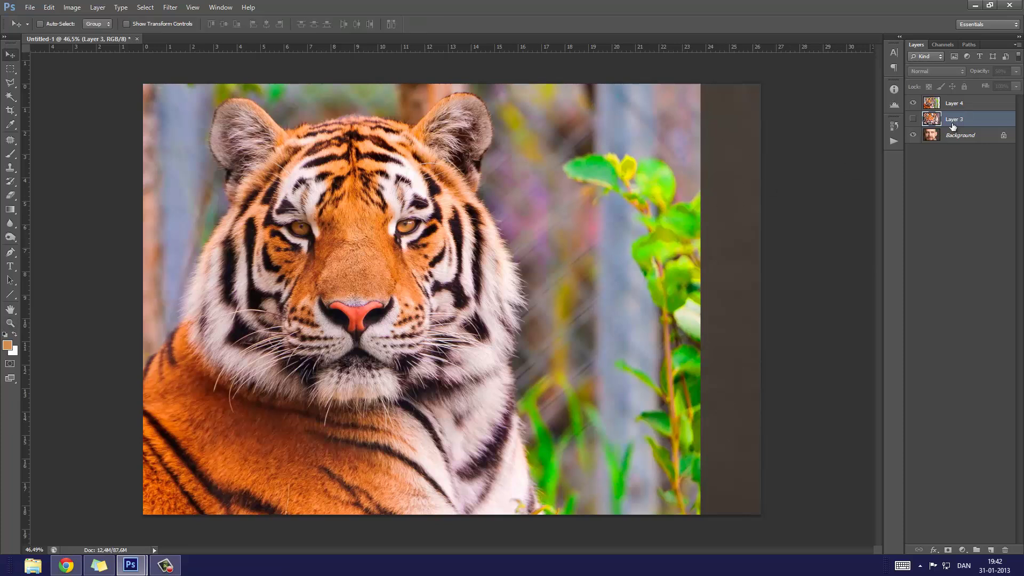
{"action": "left_click", "coordinate": [932, 136]}
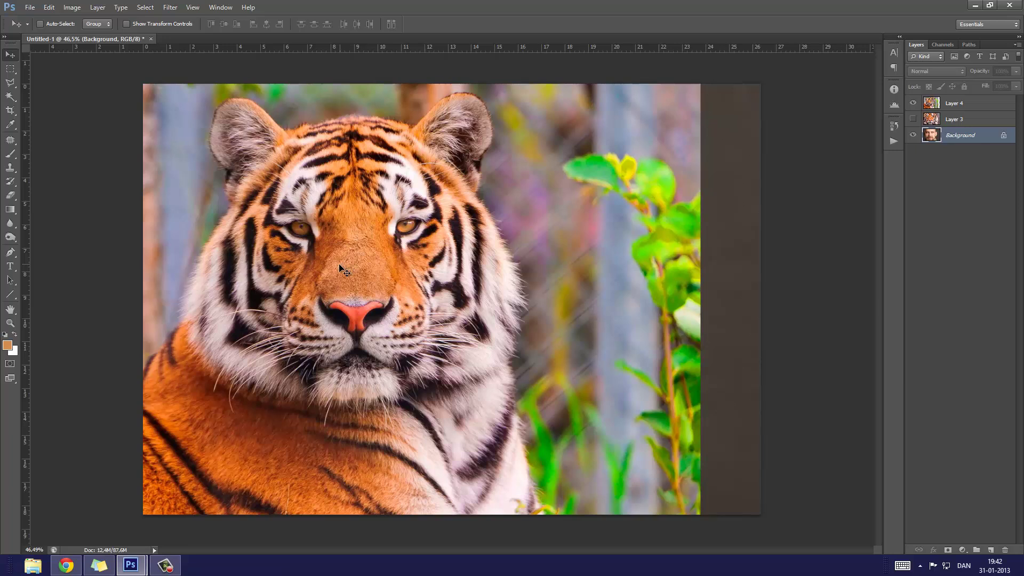
{"action": "left_click", "coordinate": [961, 107]}
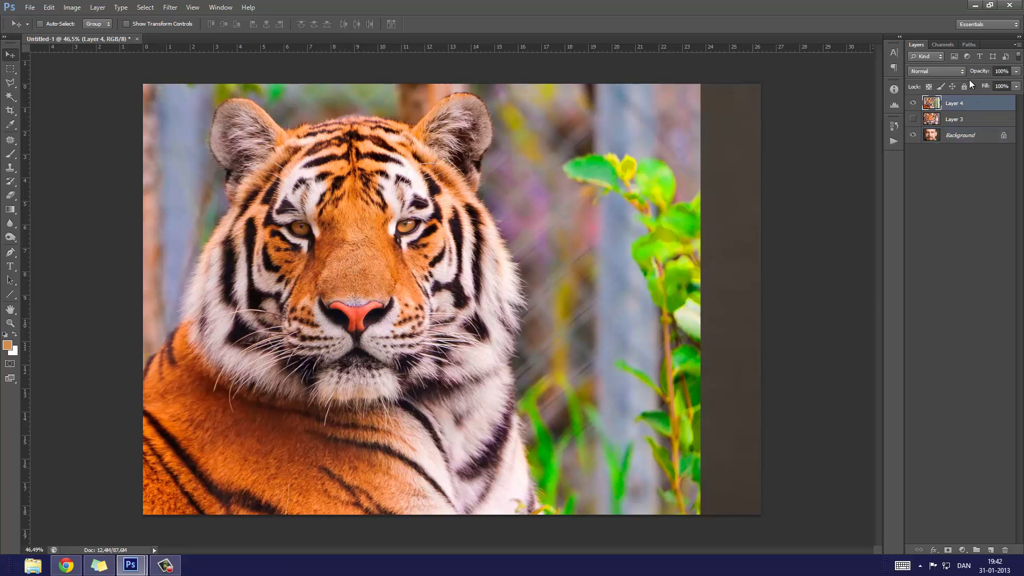
{"action": "left_click", "coordinate": [1002, 71]}
{"action": "type", "text": "50"}
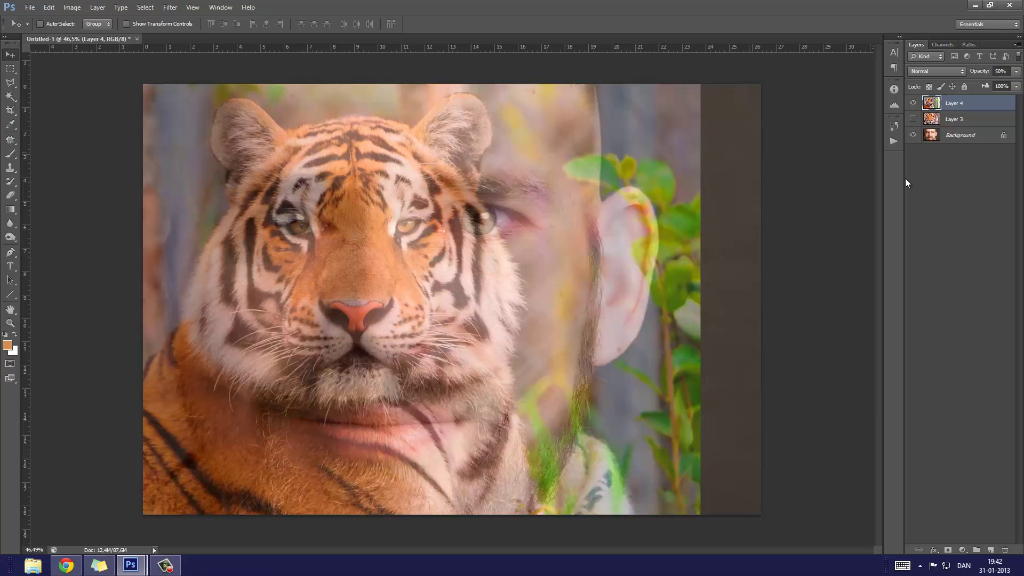
Step: Start a Free Transform on Layer 4, zoomed out to show the whole bounding box
{"action": "left_click", "coordinate": [938, 119]}
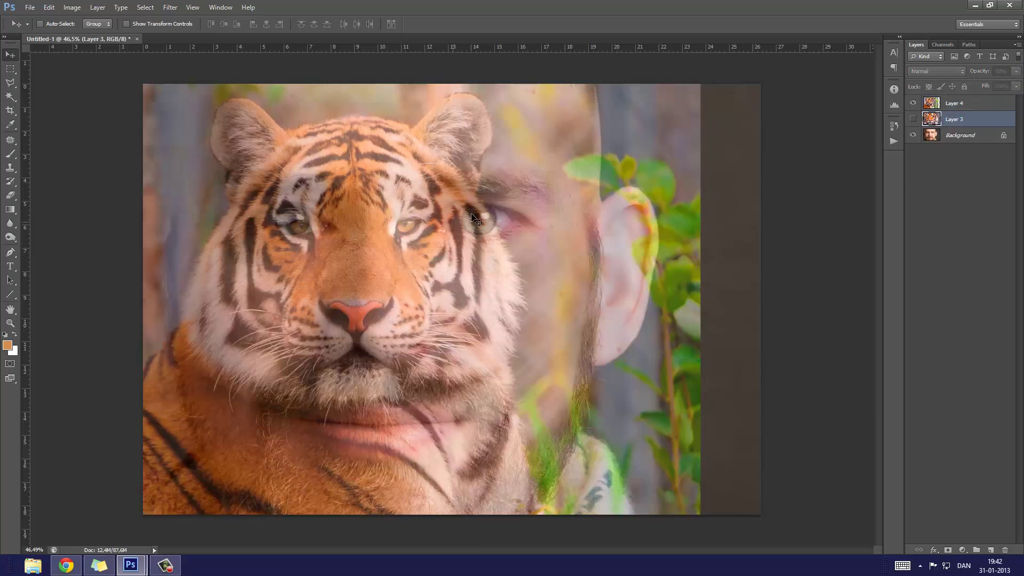
{"action": "left_click", "coordinate": [933, 102]}
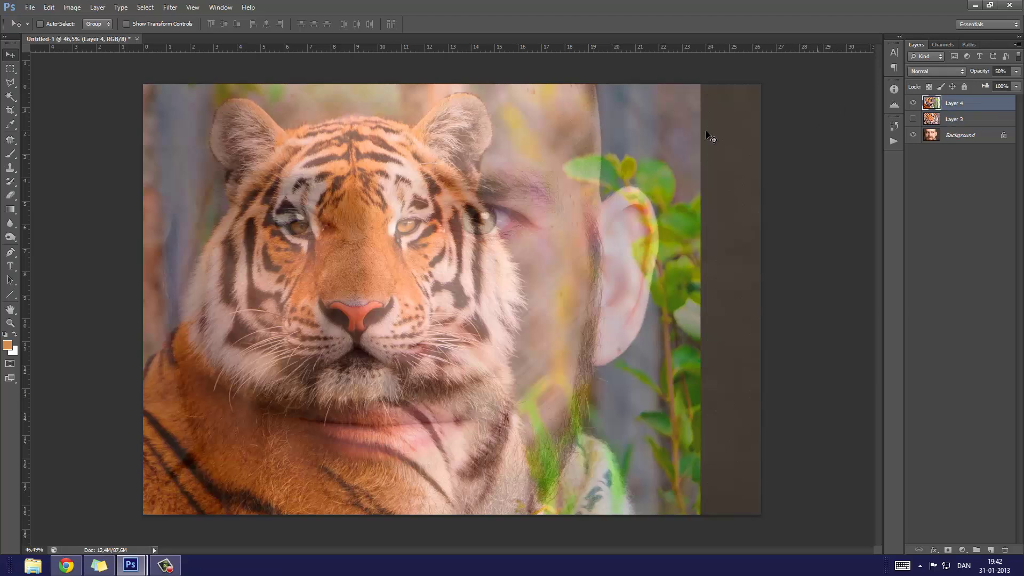
{"action": "key", "text": "ctrl+t"}
{"action": "key", "text": "ctrl+minus"}
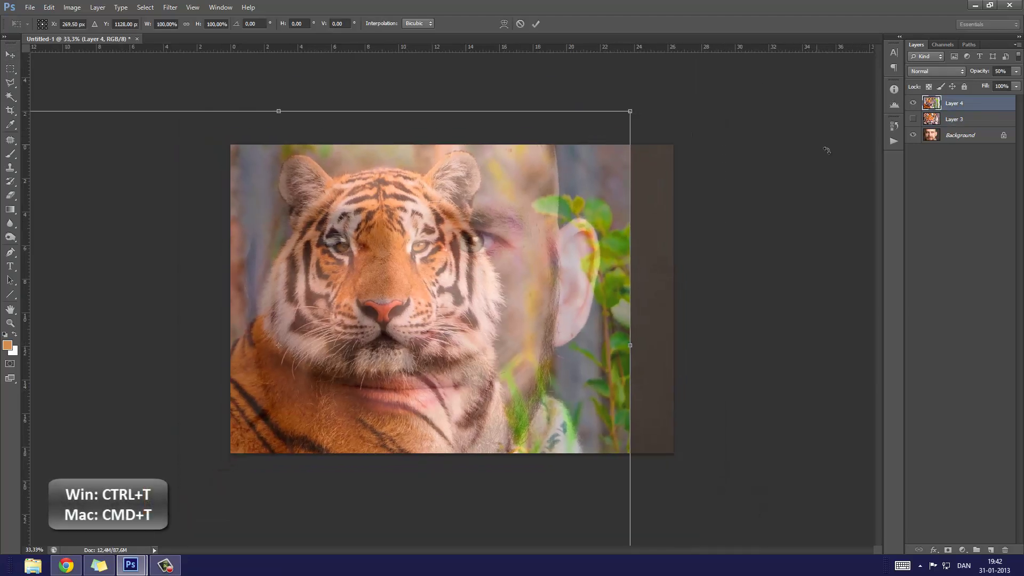
Step: Scale Layer 4 to about 113% and rotate it 1.5° clockwise
{"action": "left_click_drag", "start_coordinate": [629, 111], "coordinate": [715, 75]}
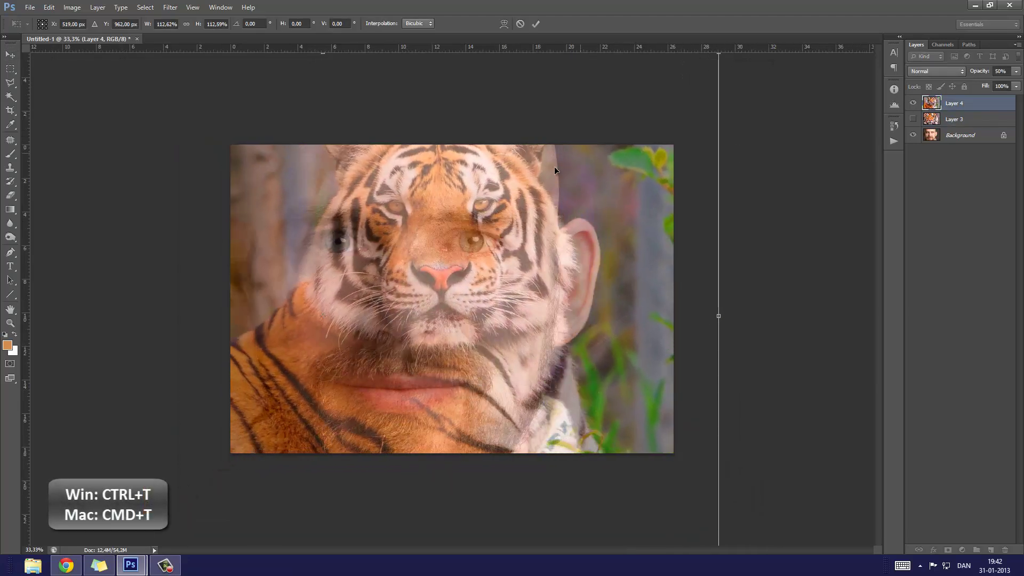
{"action": "left_click_drag", "start_coordinate": [555, 167], "coordinate": [502, 228]}
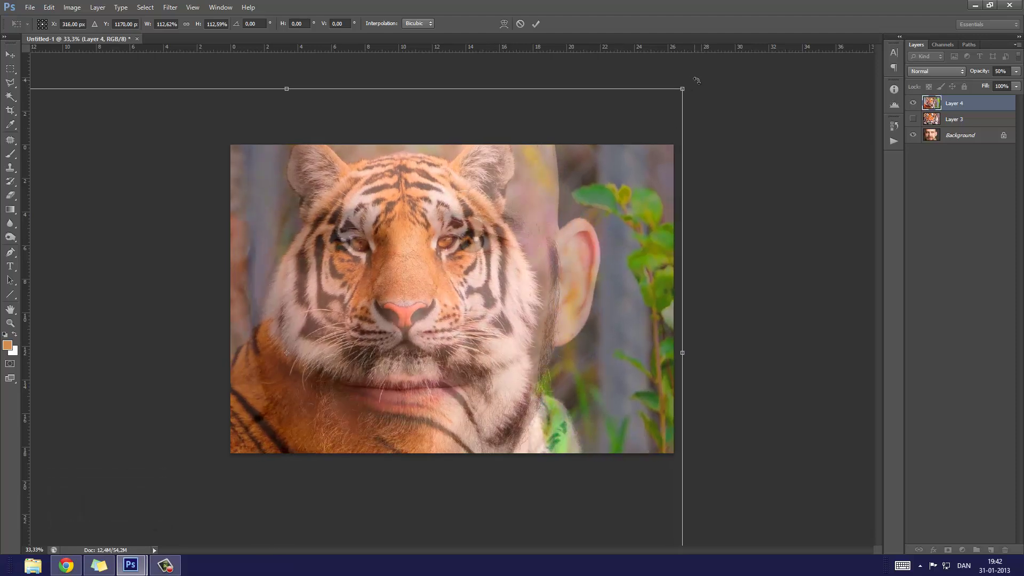
{"action": "left_click_drag", "start_coordinate": [696, 80], "coordinate": [717, 69]}
{"action": "key", "text": "Return"}
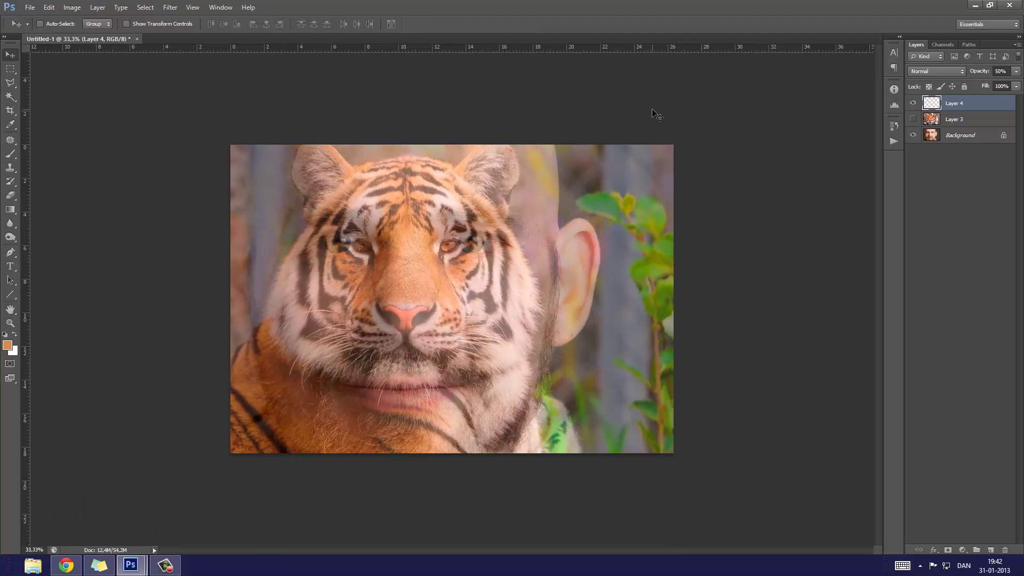
Step: Delete Layer 4 and make the Layer 3 tiger visible over the face
{"action": "key", "text": "Delete"}
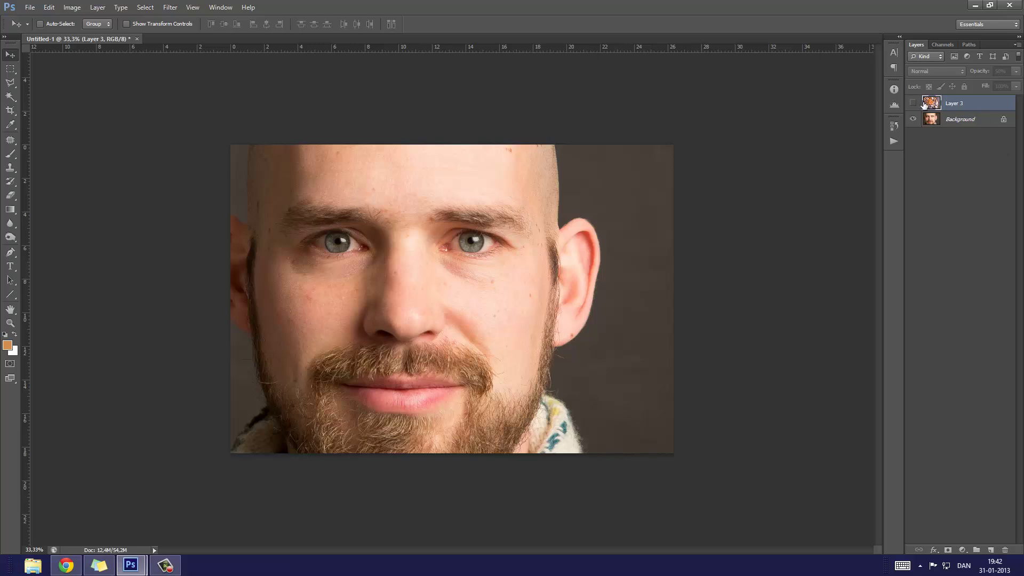
{"action": "left_click", "coordinate": [913, 103]}
{"action": "key", "text": "z"}
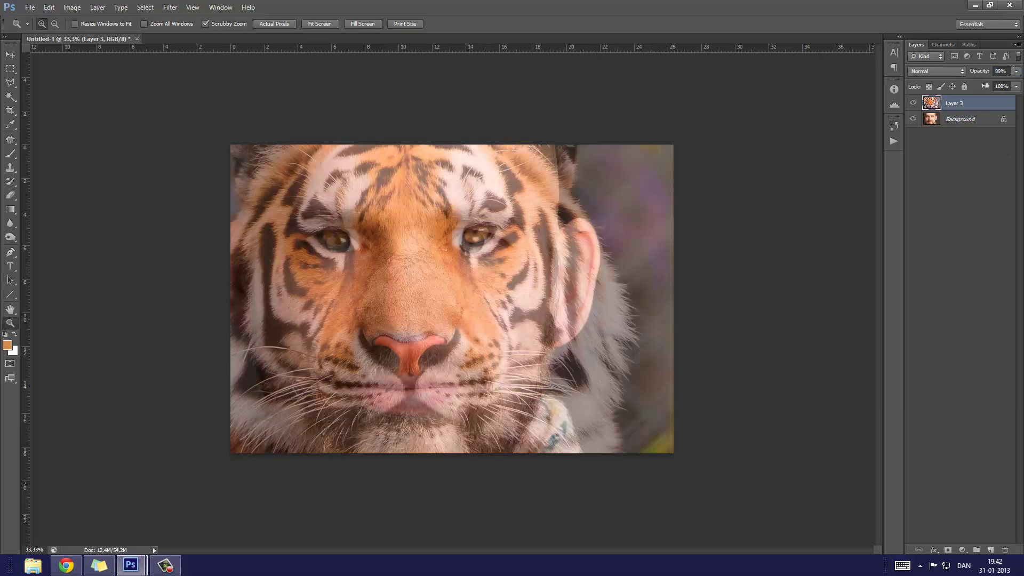
{"action": "left_click_drag", "start_coordinate": [1012, 71], "coordinate": [1015, 71]}
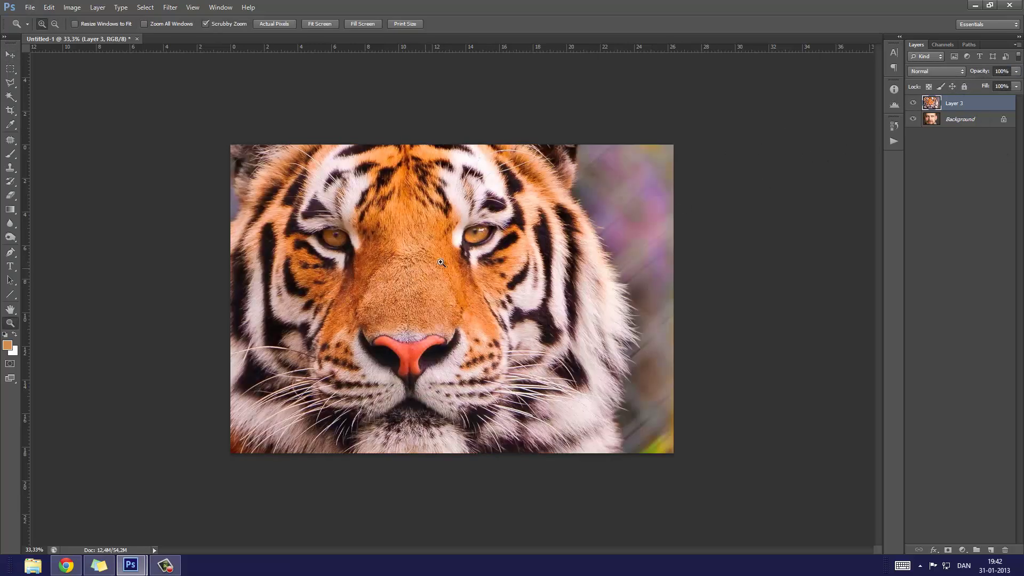
{"action": "left_click", "coordinate": [441, 263]}
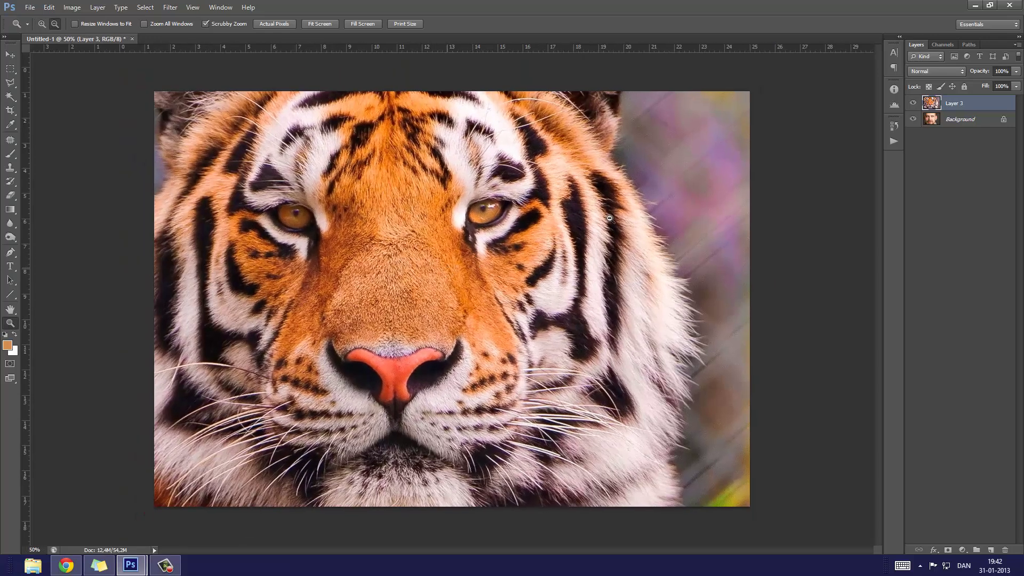
{"action": "left_click", "coordinate": [610, 218], "text": "alt"}
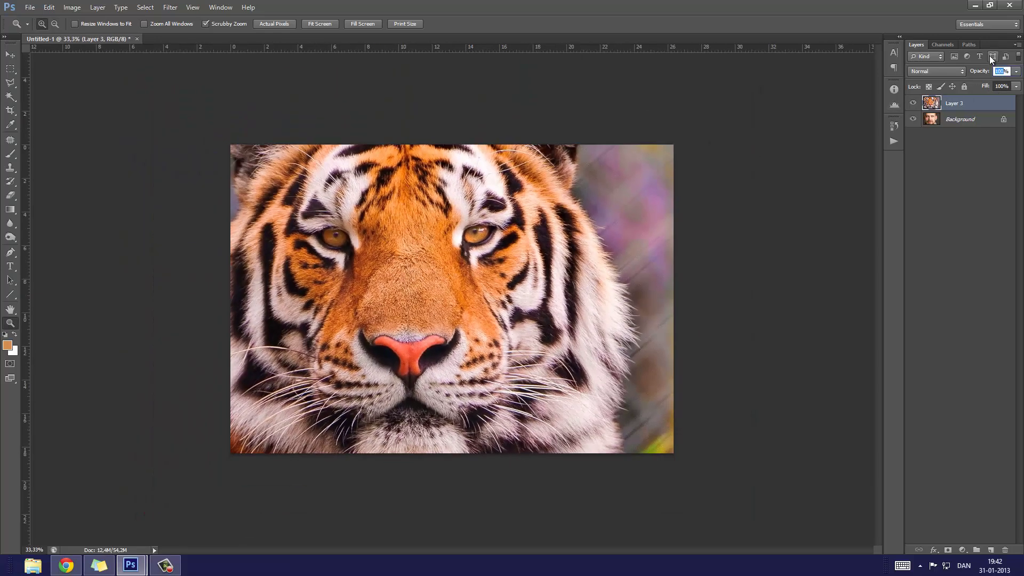
Step: Set Layer 3 to 50% opacity and nudge it over the face with the Move tool
{"action": "type", "text": "50"}
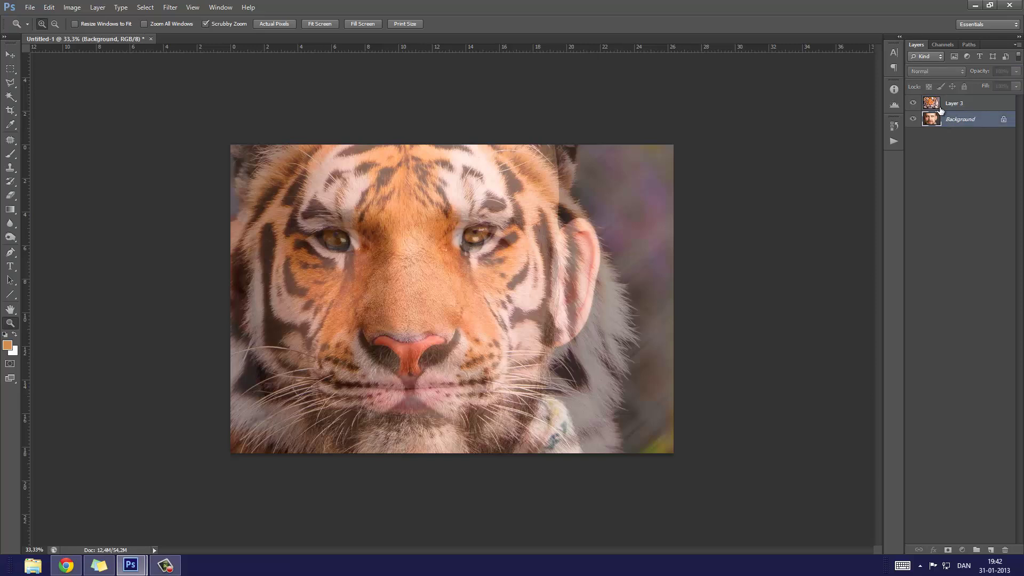
{"action": "type", "text": "v"}
{"action": "key", "text": "alt+v"}
{"action": "left_click", "coordinate": [453, 280]}
{"action": "left_click_drag", "start_coordinate": [445, 268], "coordinate": [450, 273]}
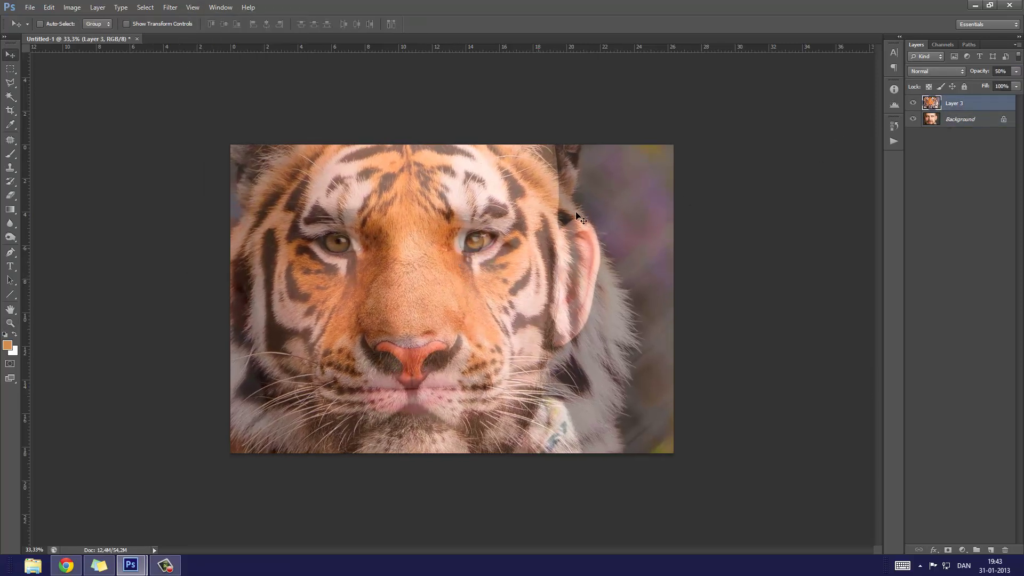
Step: Rotate the Layer 3 tiger about 0.94°, scale it to about 95.8%, and align it over the face
{"action": "key", "text": "ctrl+t"}
{"action": "left_click_drag", "start_coordinate": [766, 132], "coordinate": [762, 121]}
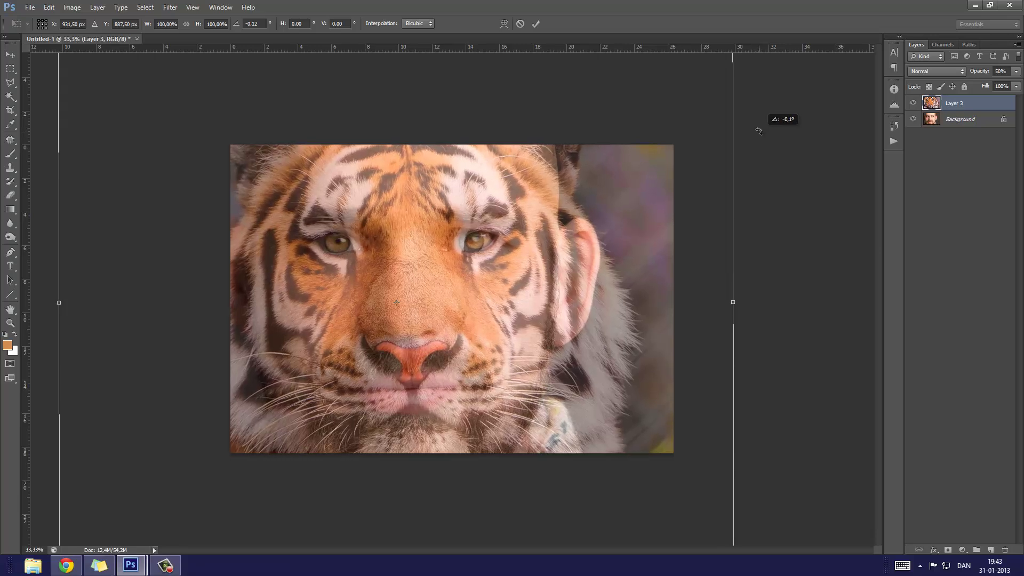
{"action": "key", "text": "ctrl+minus"}
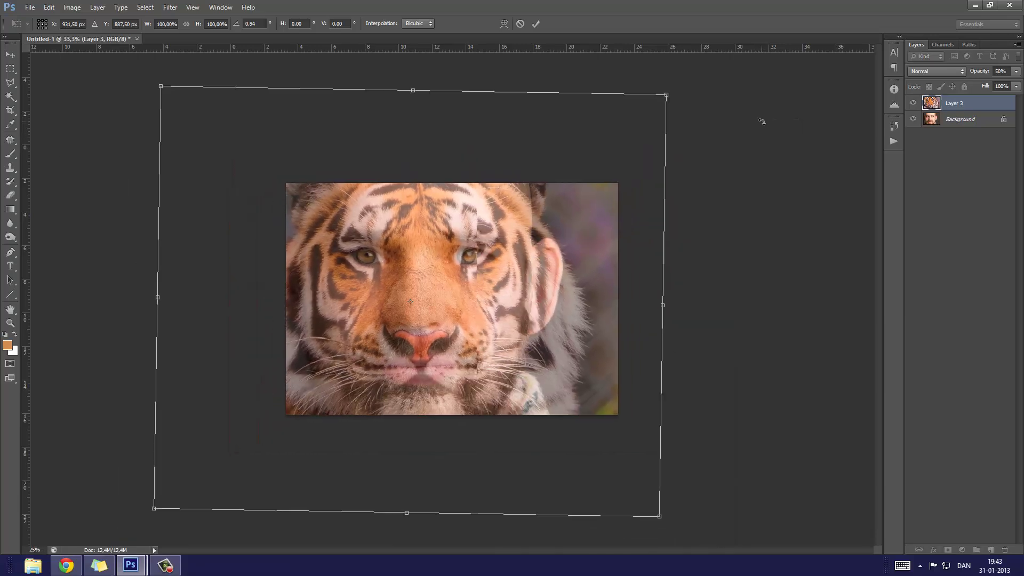
{"action": "left_click_drag", "start_coordinate": [666, 95], "coordinate": [661, 97]}
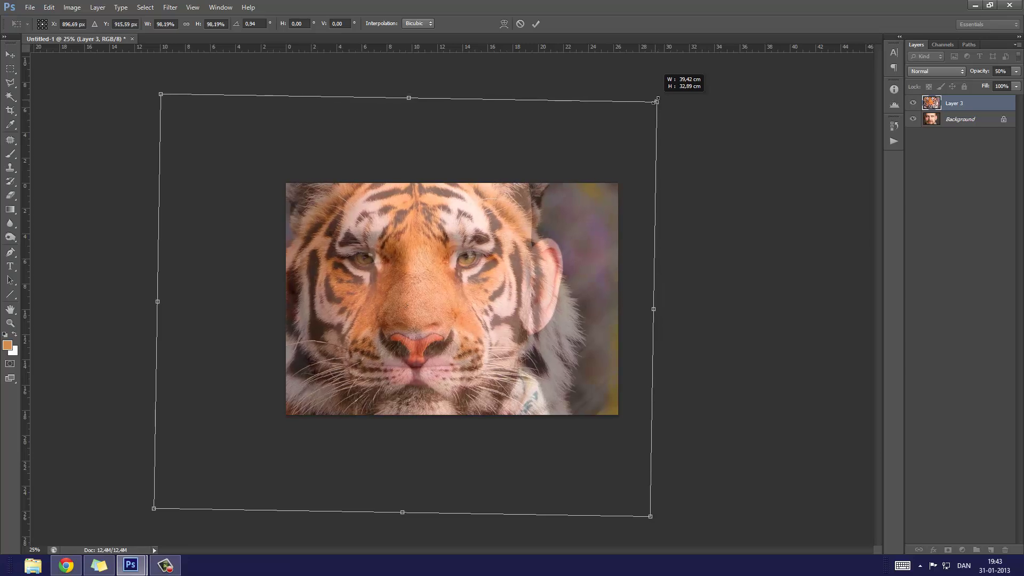
{"action": "left_click_drag", "start_coordinate": [567, 183], "coordinate": [568, 179]}
{"action": "left_click_drag", "start_coordinate": [661, 97], "coordinate": [651, 105]}
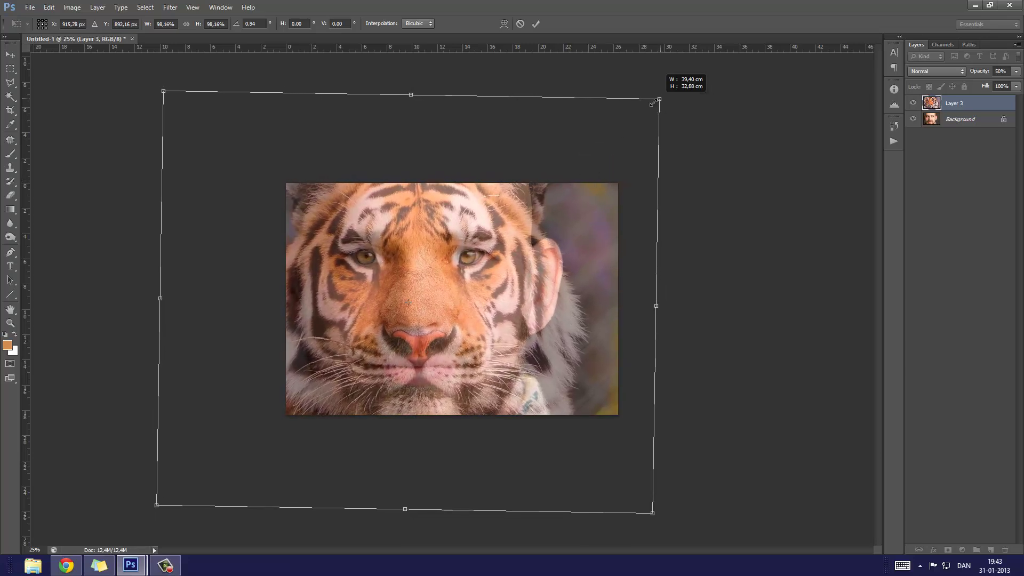
{"action": "left_click_drag", "start_coordinate": [568, 175], "coordinate": [566, 183]}
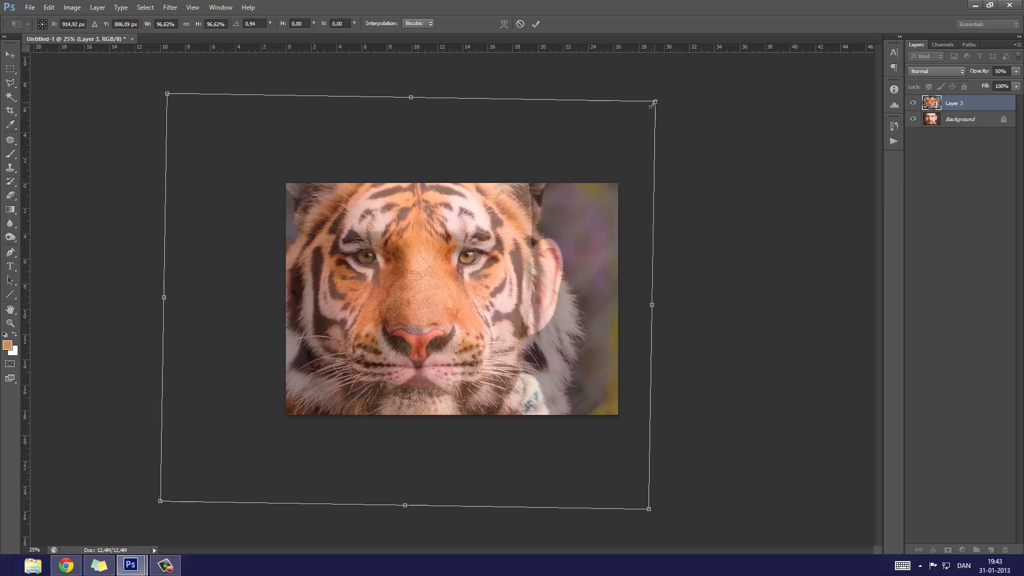
{"action": "left_click_drag", "start_coordinate": [655, 100], "coordinate": [651, 105]}
{"action": "left_click_drag", "start_coordinate": [515, 204], "coordinate": [517, 203]}
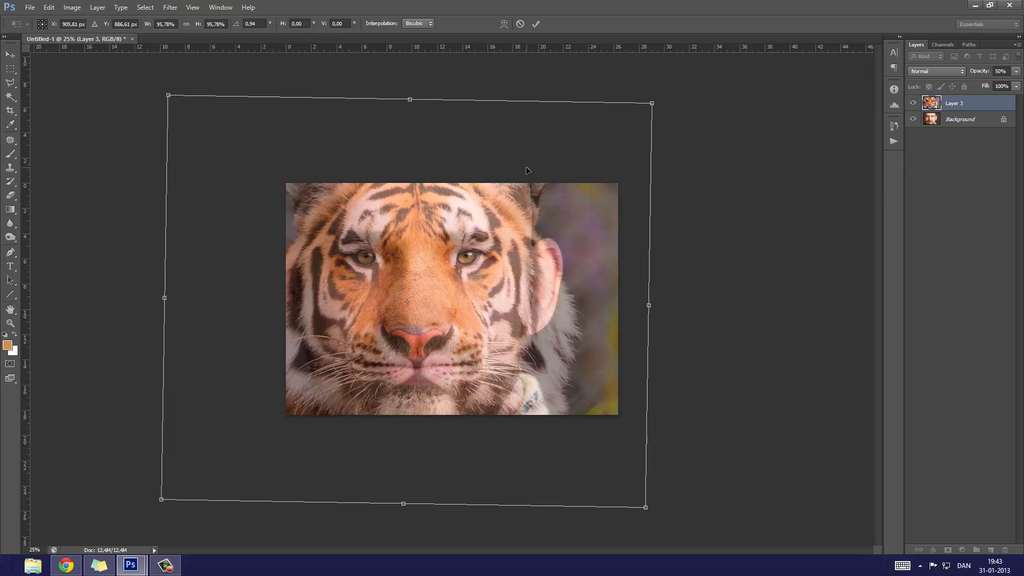
{"action": "key", "text": "Return"}
Step: Zoom in slightly and check the tiger's alignment with a quick transform preview
{"action": "key", "text": "z"}
{"action": "left_click_drag", "start_coordinate": [438, 285], "coordinate": [464, 285]}
{"action": "key", "text": "ctrl+t"}
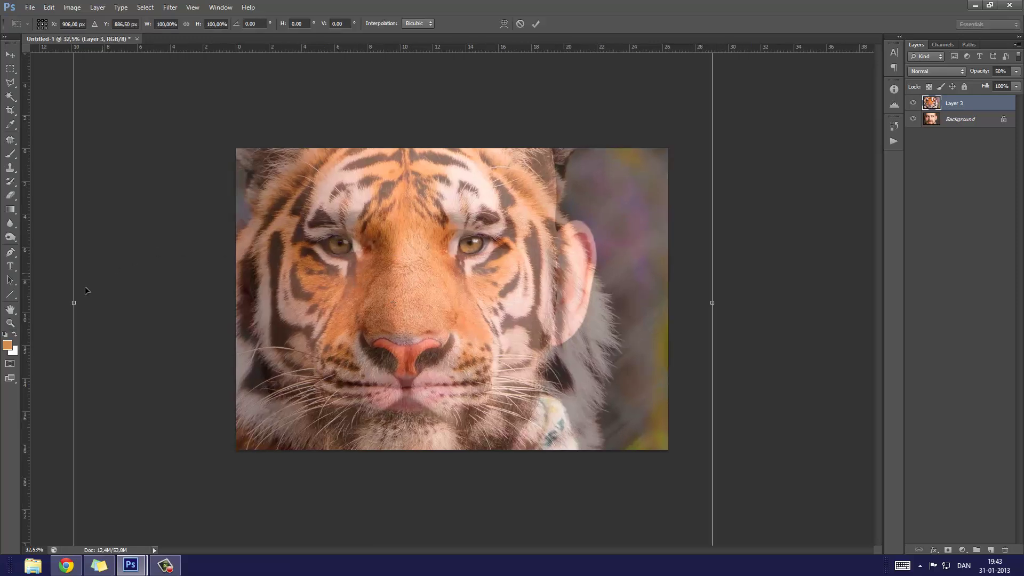
{"action": "key", "text": "Return"}
Step: Select the whole canvas and crop the layers to it with Image > Crop
{"action": "key", "text": "z"}
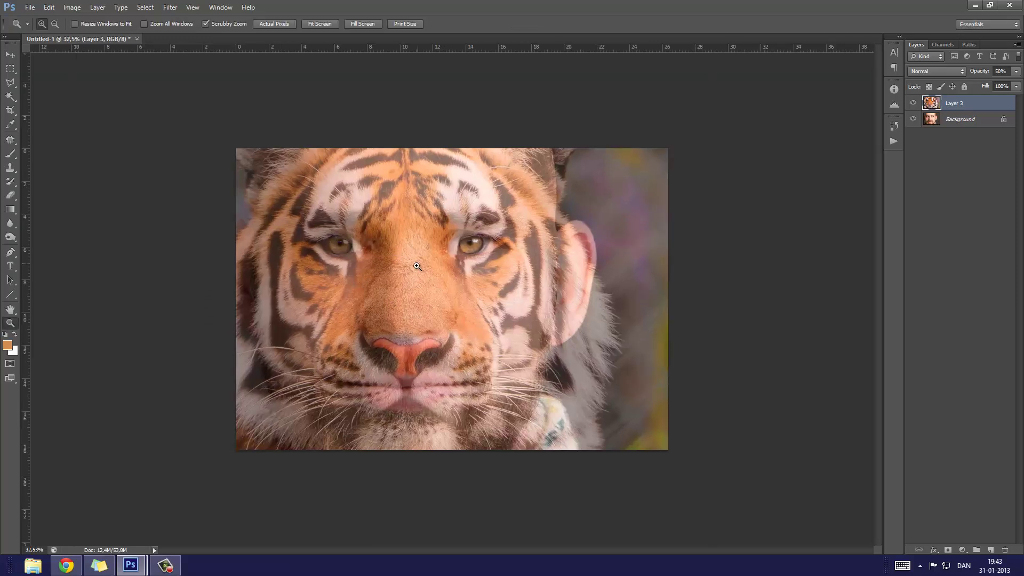
{"action": "left_click", "coordinate": [437, 271], "text": "alt"}
{"action": "left_click", "coordinate": [450, 274]}
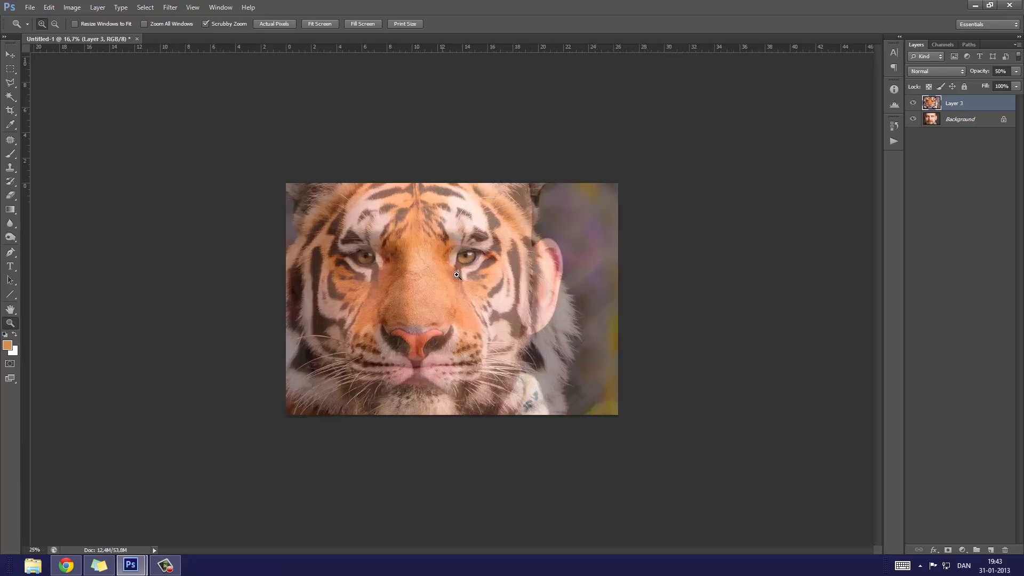
{"action": "key", "text": "ctrl+a"}
{"action": "left_click", "coordinate": [72, 8]}
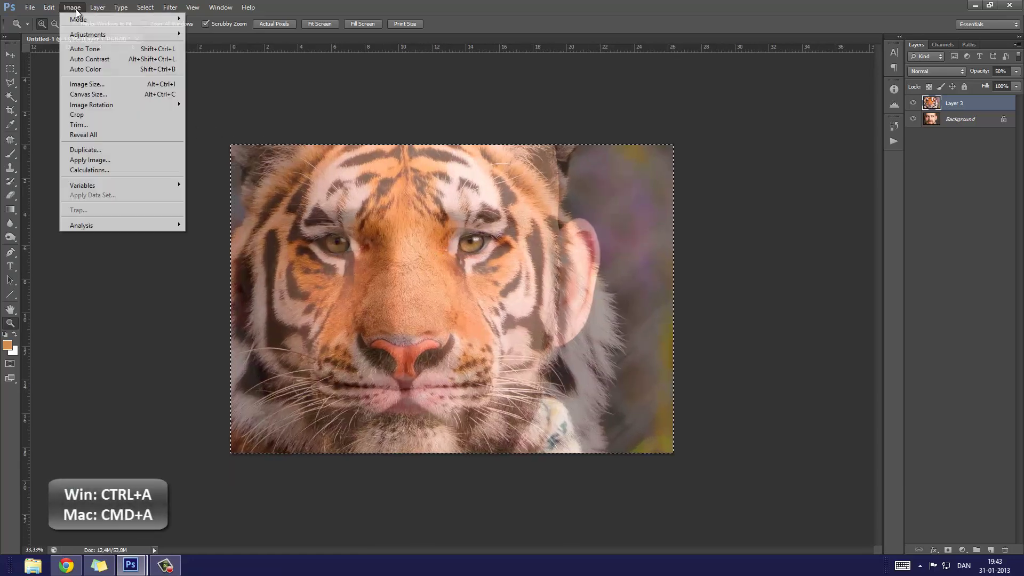
{"action": "left_click", "coordinate": [77, 114]}
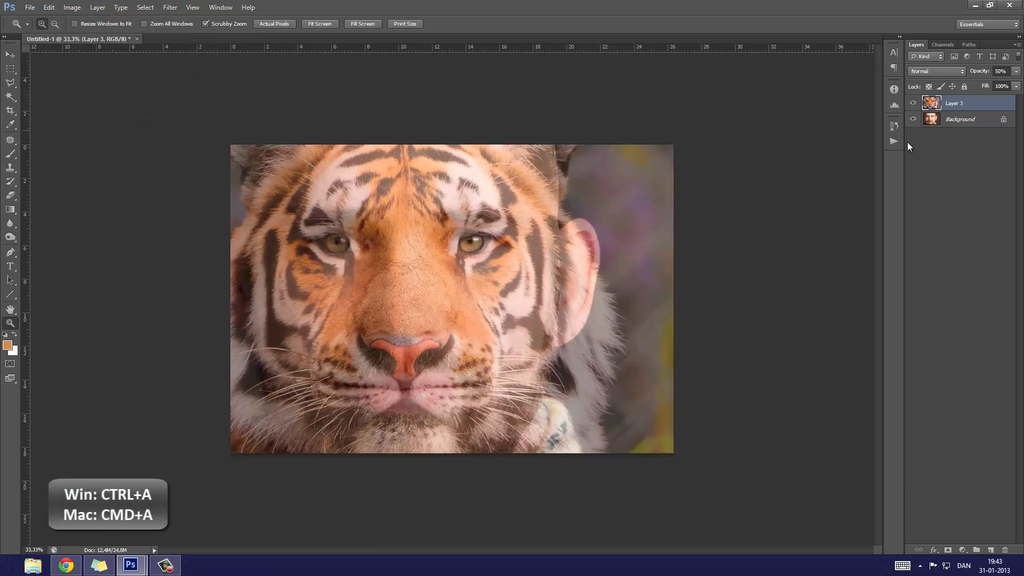
Step: Set the Layer 3 tiger to 100% opacity
{"action": "left_click", "coordinate": [931, 121]}
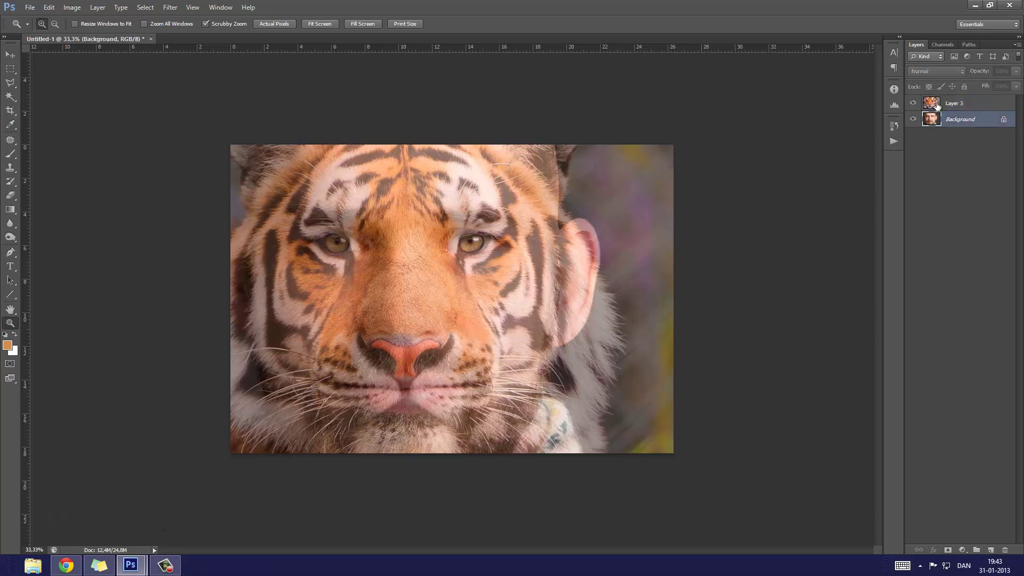
{"action": "left_click", "coordinate": [937, 105]}
{"action": "left_click", "coordinate": [1002, 71]}
{"action": "type", "text": "100"}
{"action": "key", "text": "Return"}
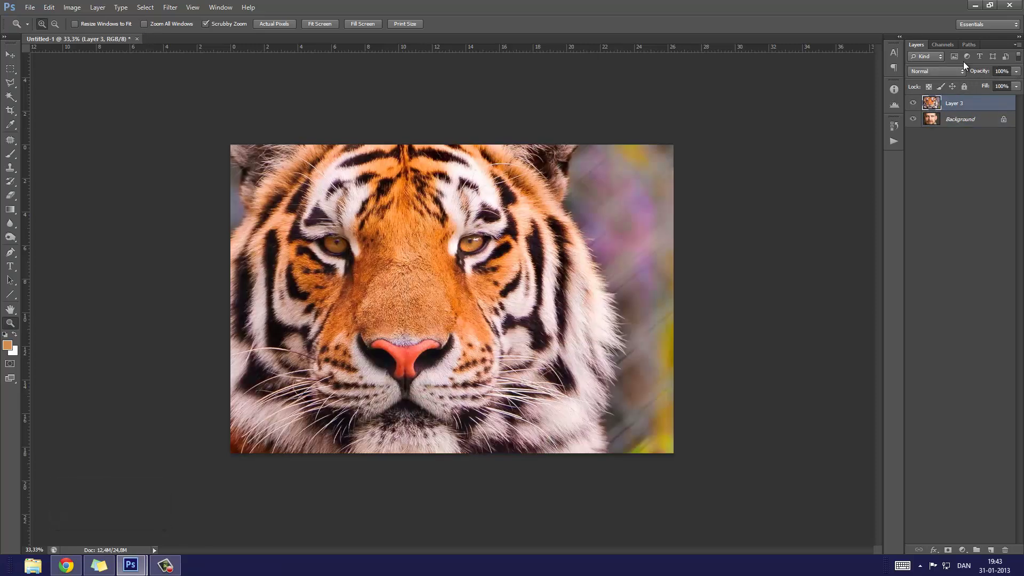
{"action": "left_click", "coordinate": [405, 265]}
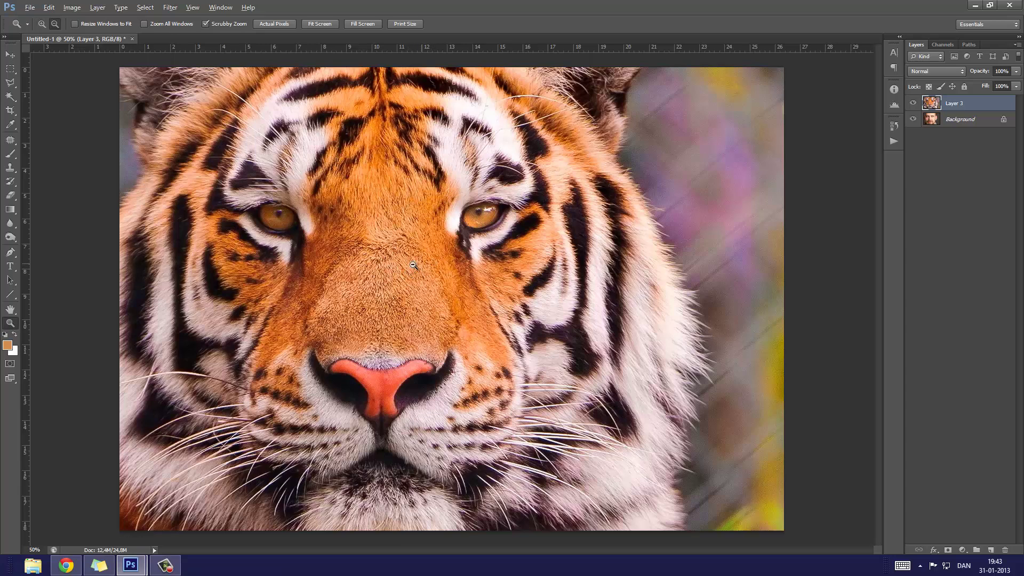
{"action": "left_click", "coordinate": [413, 265], "text": "alt"}
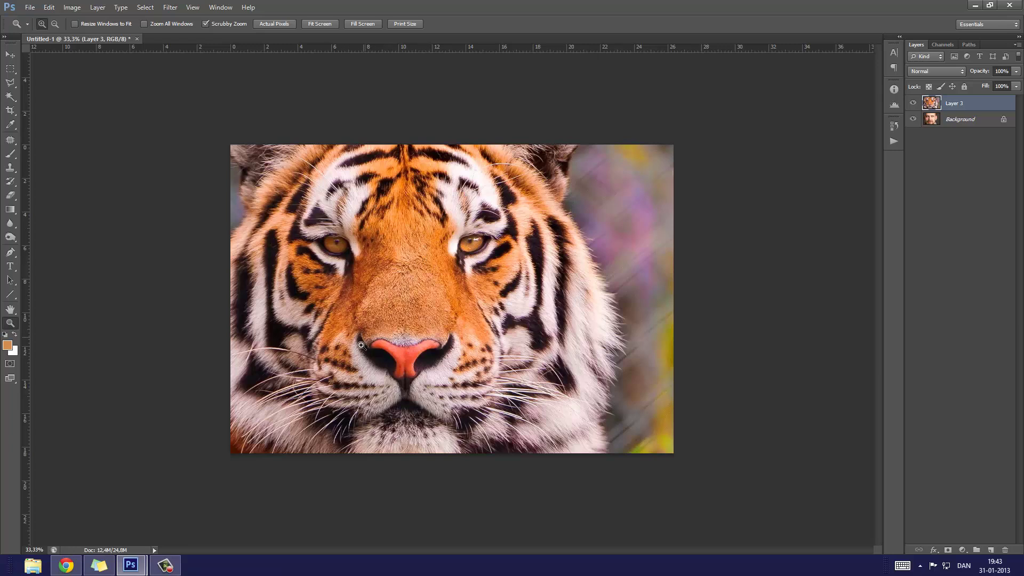
{"action": "left_click", "coordinate": [955, 118]}
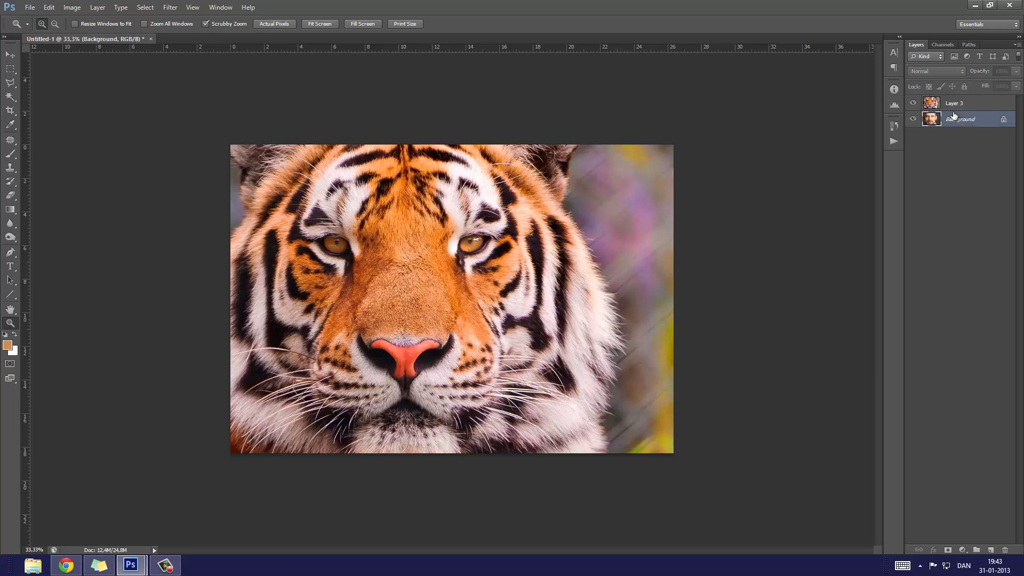
{"action": "left_click_drag", "start_coordinate": [956, 107], "coordinate": [930, 120]}
{"action": "left_click", "coordinate": [930, 109]}
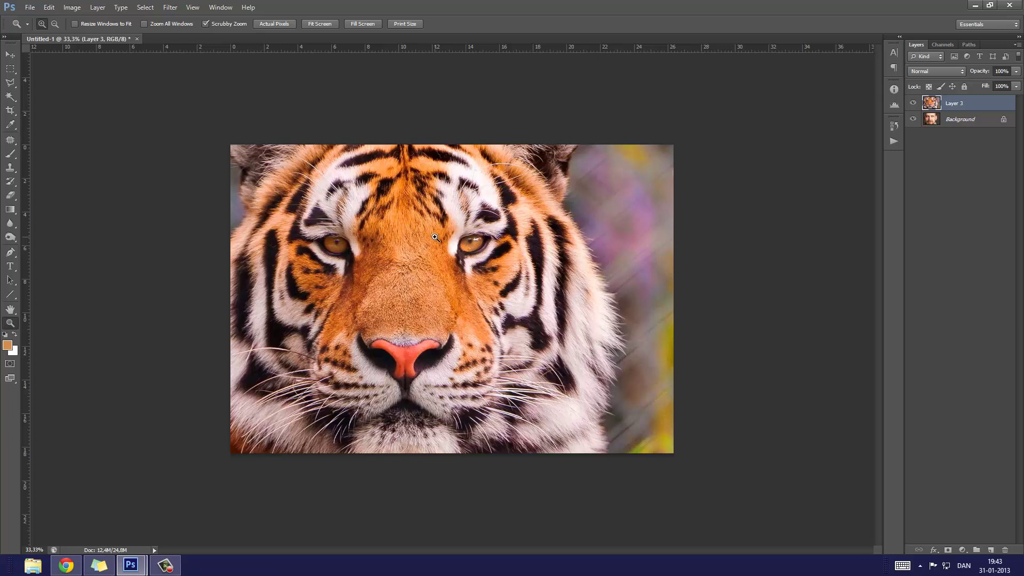
{"action": "left_click", "coordinate": [913, 103]}
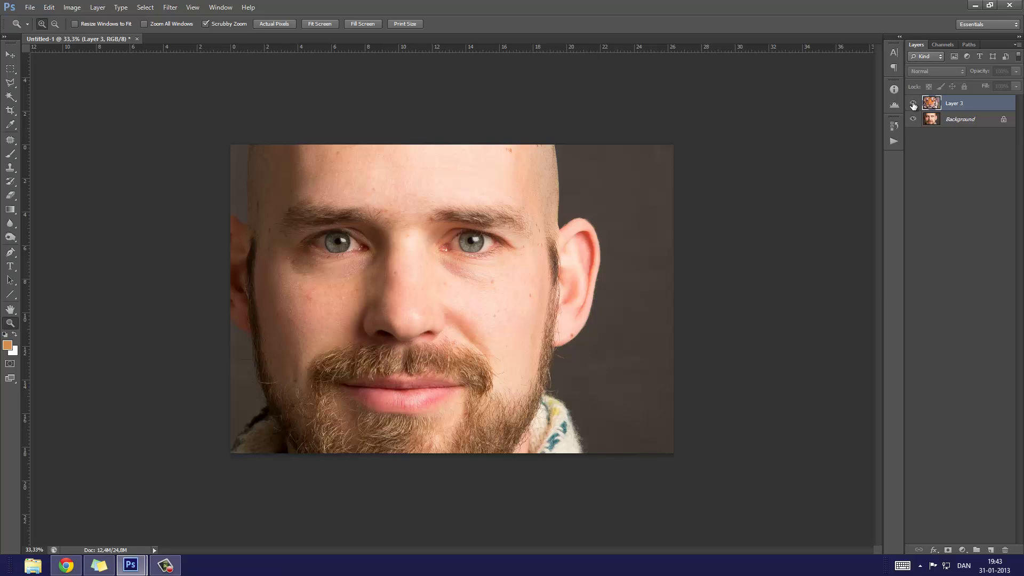
{"action": "left_click", "coordinate": [913, 104]}
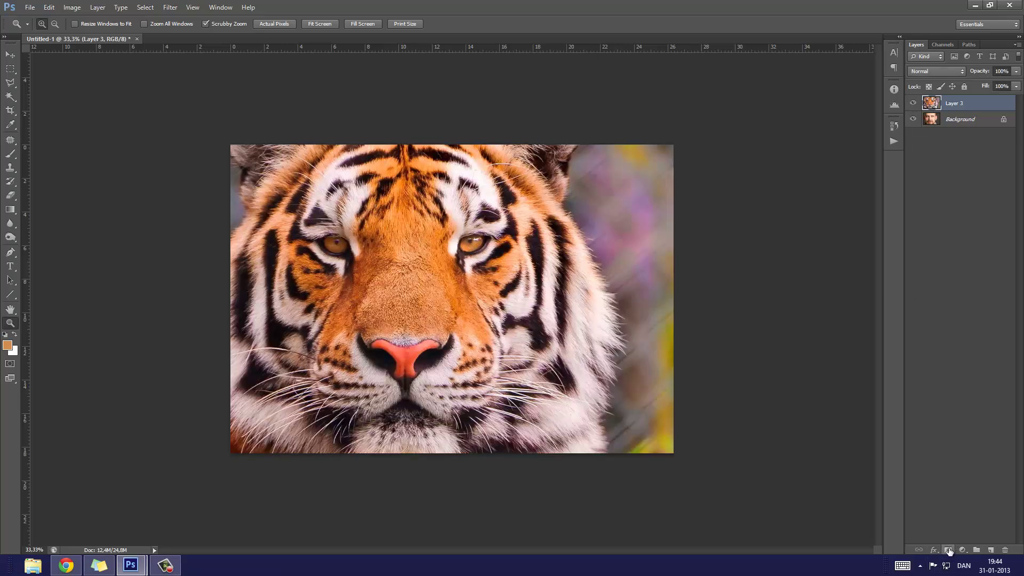
Step: Add a layer mask to Layer 3 and brush black to reveal the man's face and shirt
{"action": "left_click", "coordinate": [947, 550]}
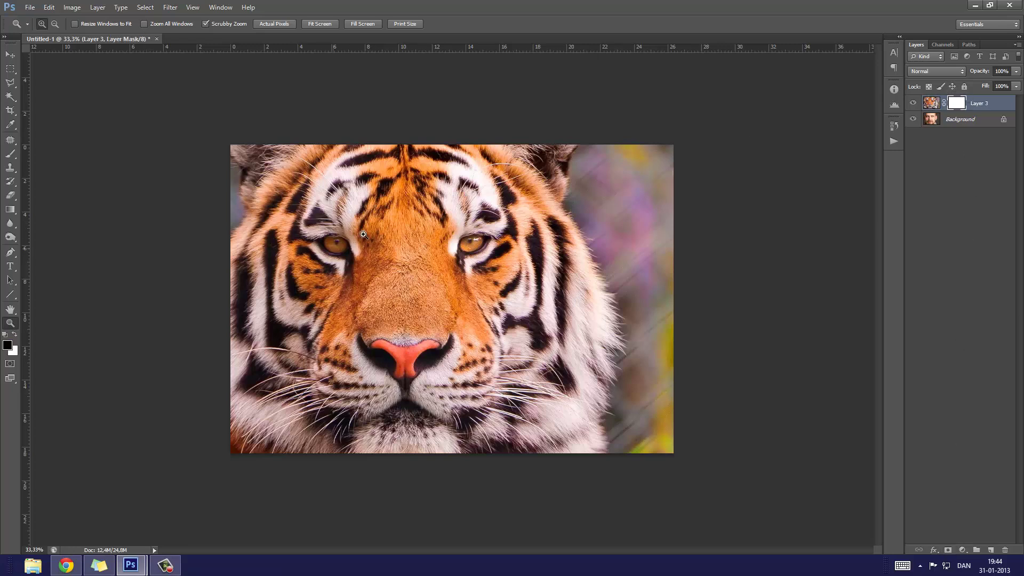
{"action": "key", "text": "b"}
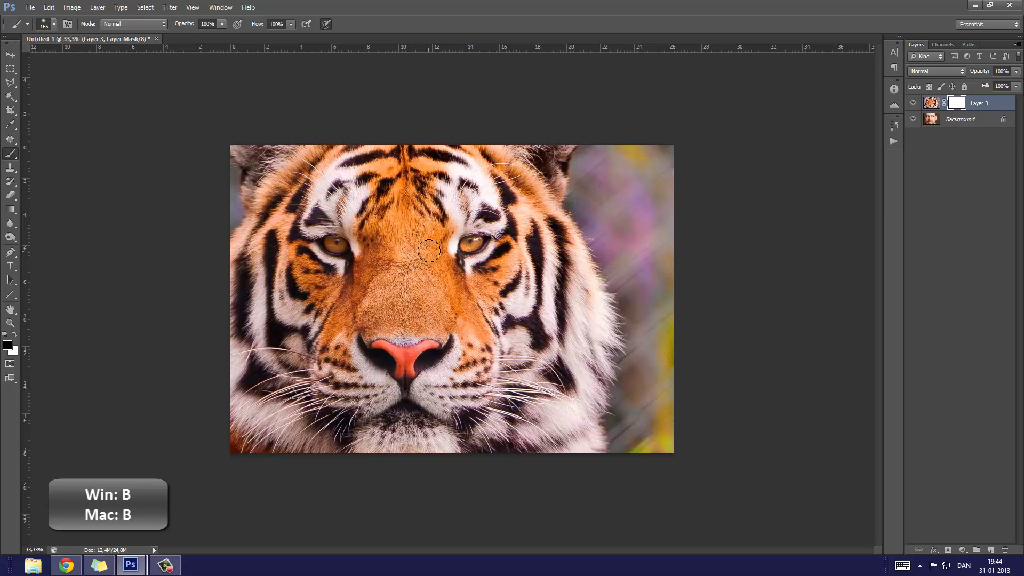
{"action": "mouse_move", "coordinate": [448, 152]}
{"action": "left_mouse_down"}
{"action": "mouse_move", "coordinate": [478, 317]}
{"action": "mouse_move", "coordinate": [571, 449]}
{"action": "left_mouse_up"}
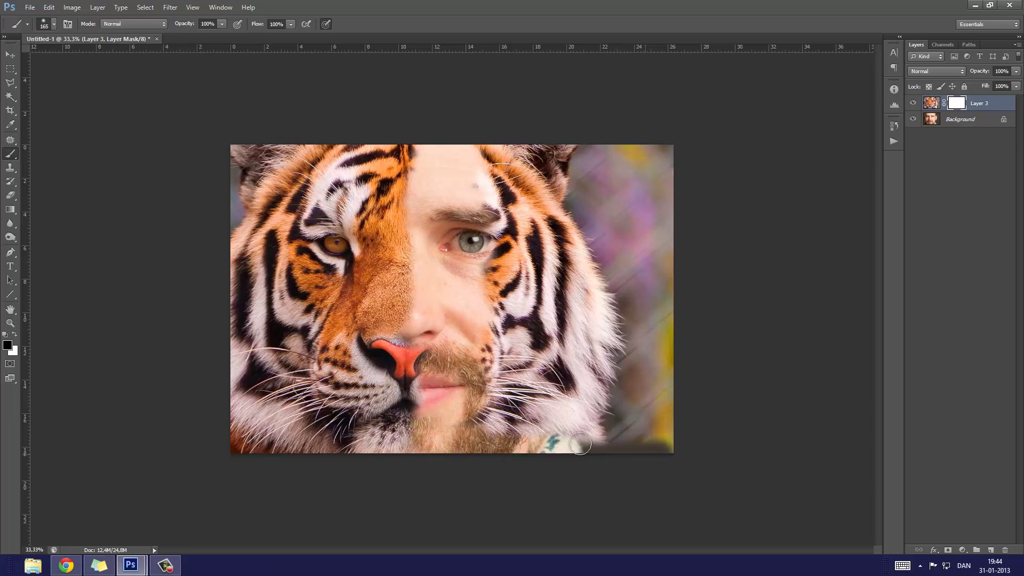
{"action": "left_click_drag", "start_coordinate": [570, 449], "coordinate": [640, 432]}
Step: Fill a marquee over the right half of the mask with black, then deselect
{"action": "key", "text": "m"}
{"action": "left_click_drag", "start_coordinate": [457, 119], "coordinate": [728, 453]}
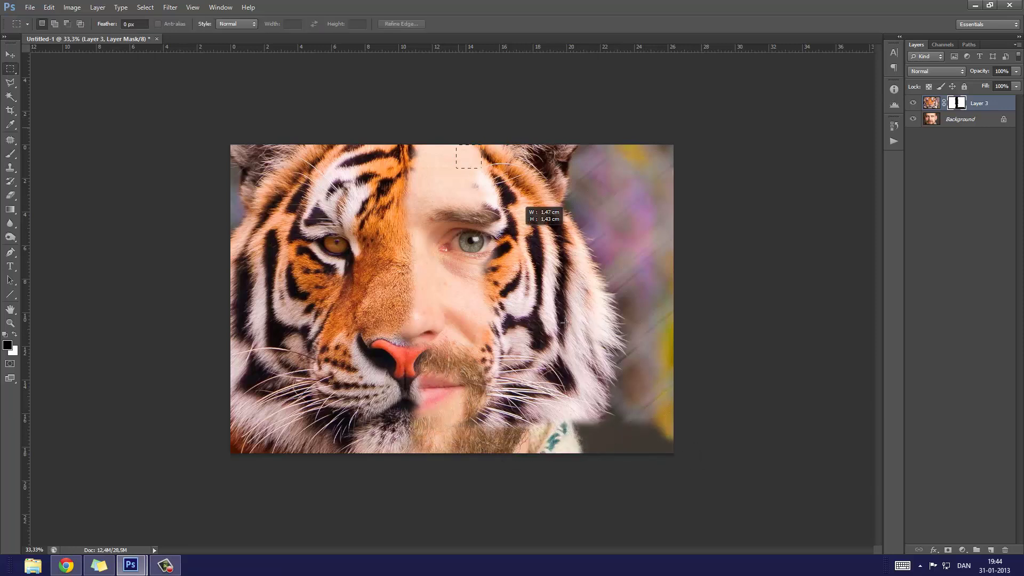
{"action": "key", "text": "alt+BackSpace"}
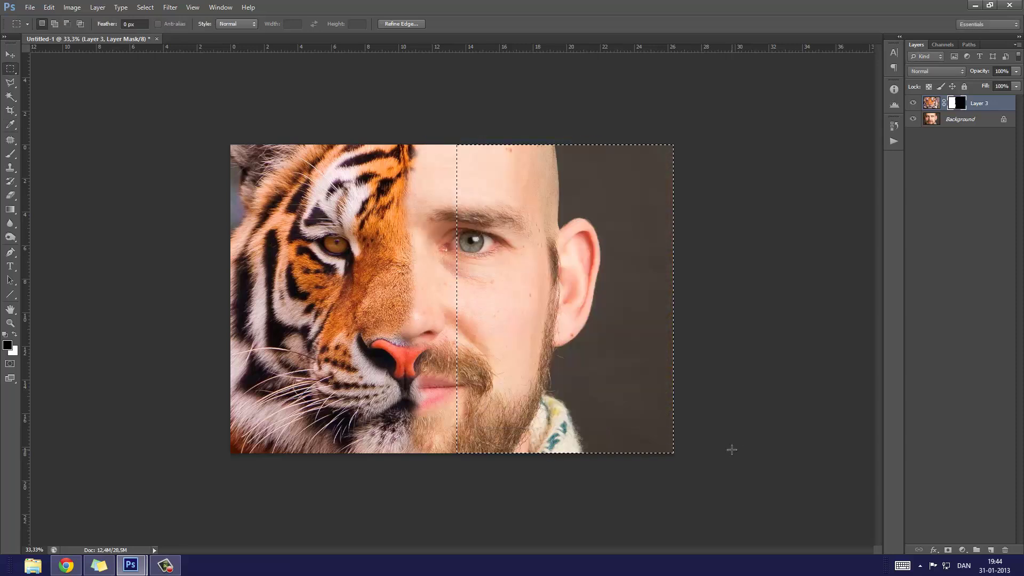
{"action": "key", "text": "ctrl+d"}
{"action": "key", "text": "z"}
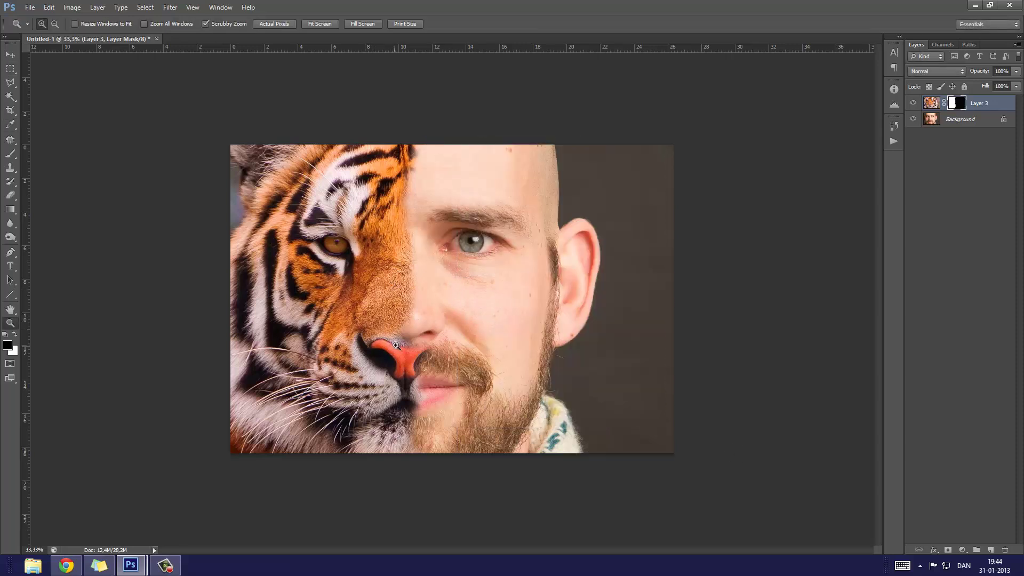
{"action": "left_click_drag", "start_coordinate": [456, 318], "coordinate": [461, 320]}
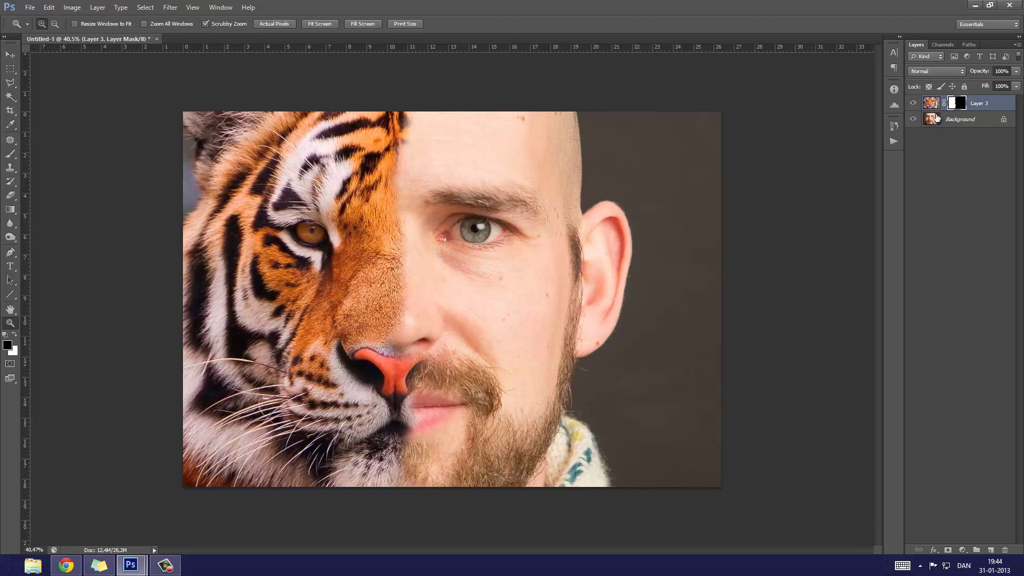
Step: Open Liquify on the tiger layer with Show Backdrop enabled
{"action": "left_click", "coordinate": [937, 117]}
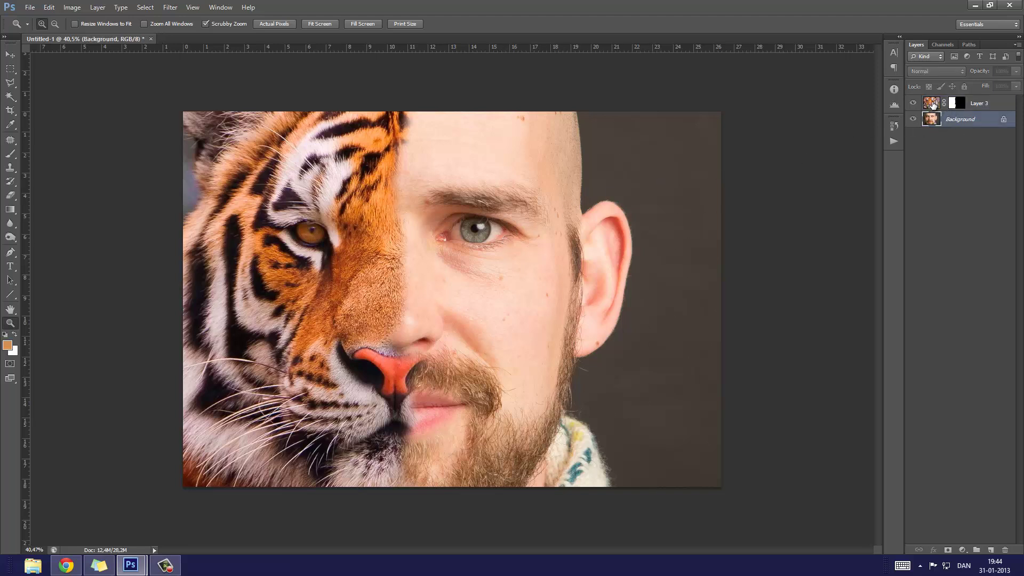
{"action": "left_click", "coordinate": [932, 104]}
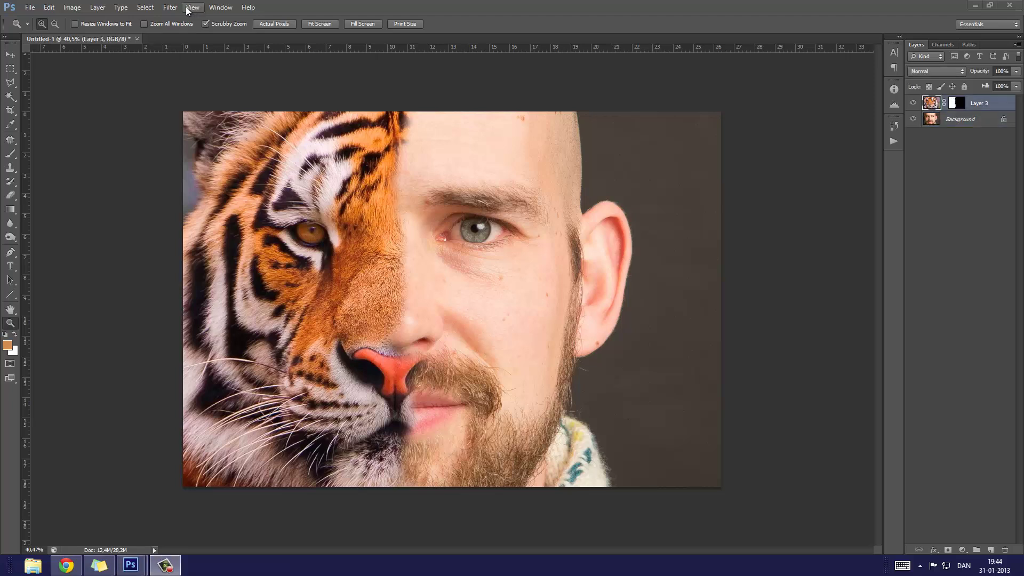
{"action": "left_click", "coordinate": [170, 8]}
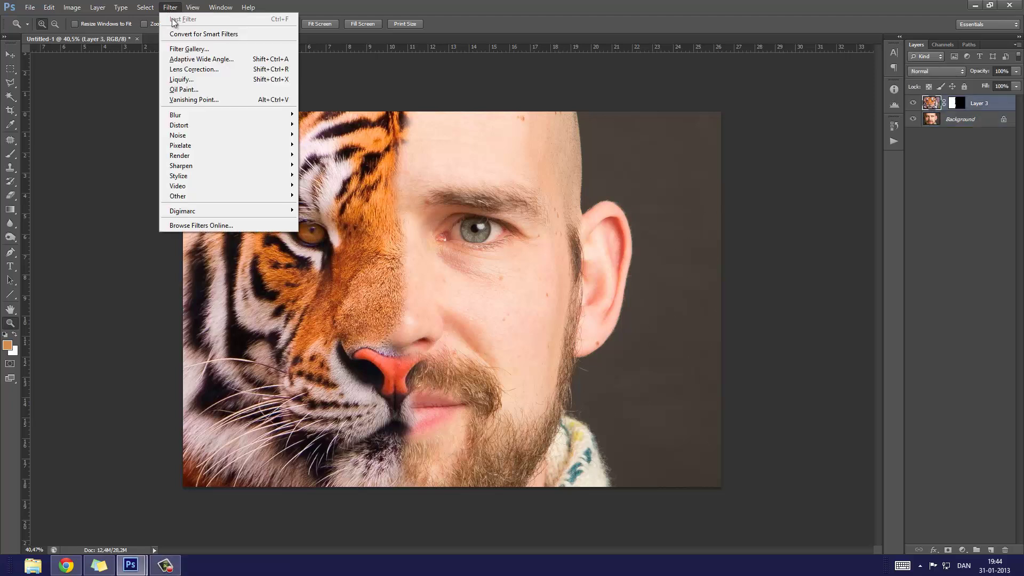
{"action": "left_click", "coordinate": [193, 81]}
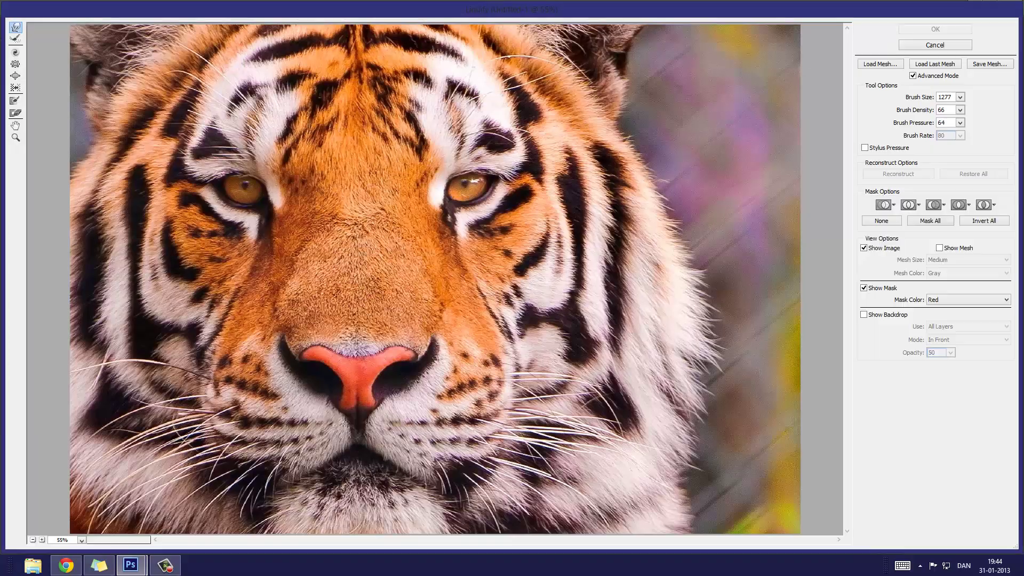
{"action": "left_click", "coordinate": [864, 315]}
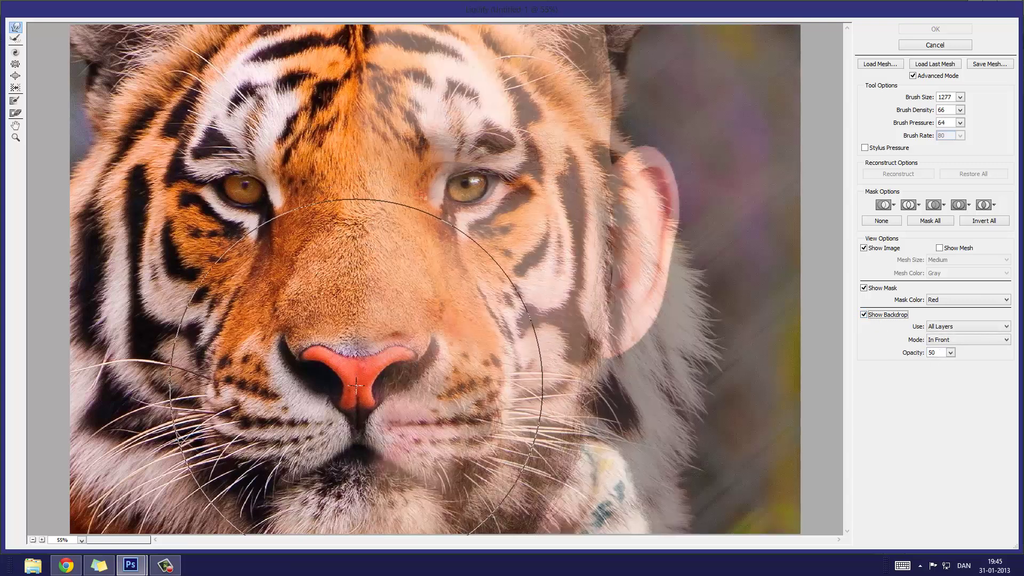
Step: Use the Background as backdrop and Forward Warp the tiger's nose onto the man's nose
{"action": "mouse_move", "coordinate": [364, 349]}
{"action": "left_mouse_down"}
{"action": "mouse_move", "coordinate": [356, 363]}
{"action": "mouse_move", "coordinate": [331, 350]}
{"action": "mouse_move", "coordinate": [591, 380]}
{"action": "left_mouse_up"}
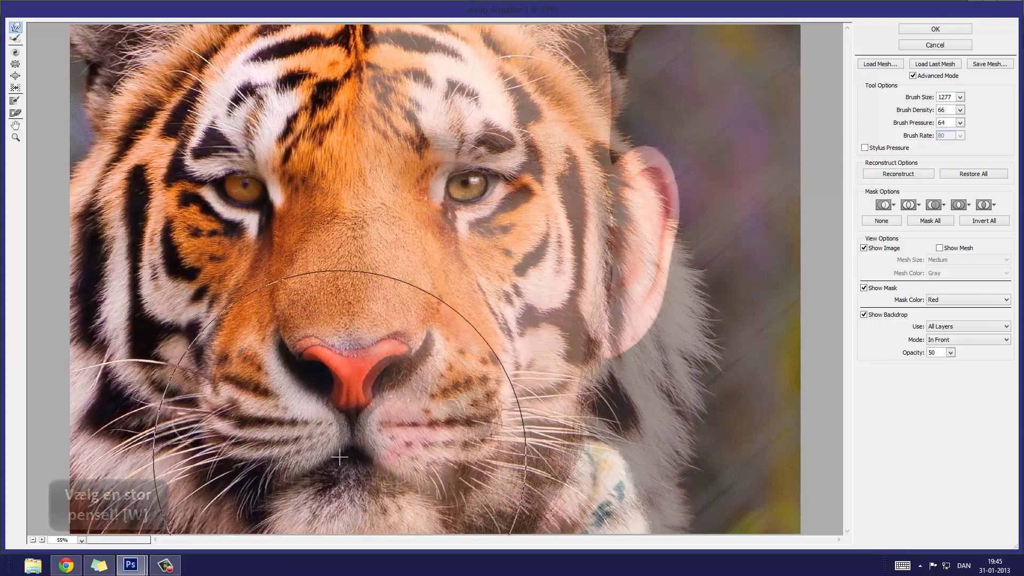
{"action": "left_click", "coordinate": [961, 325]}
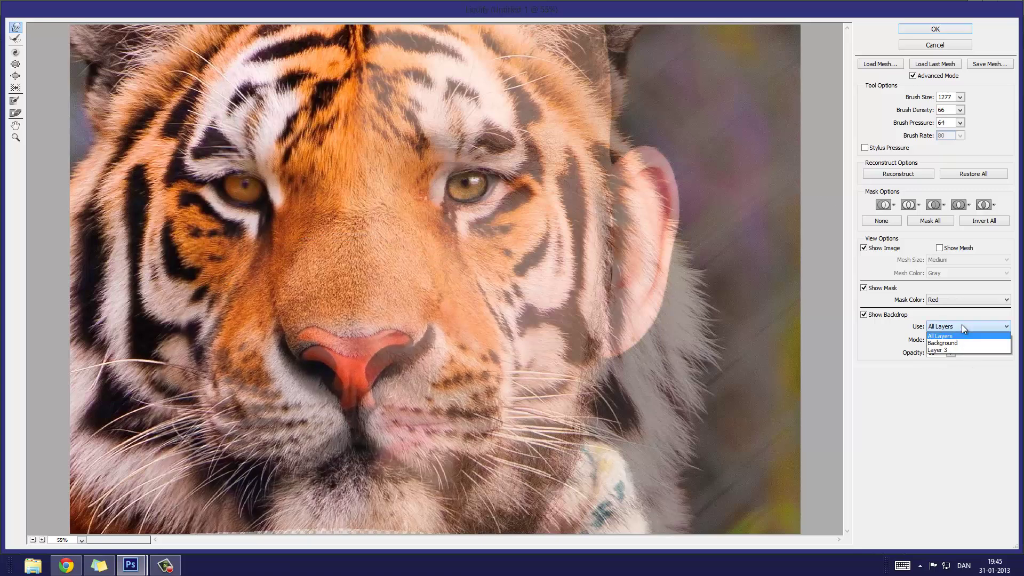
{"action": "left_click", "coordinate": [956, 343]}
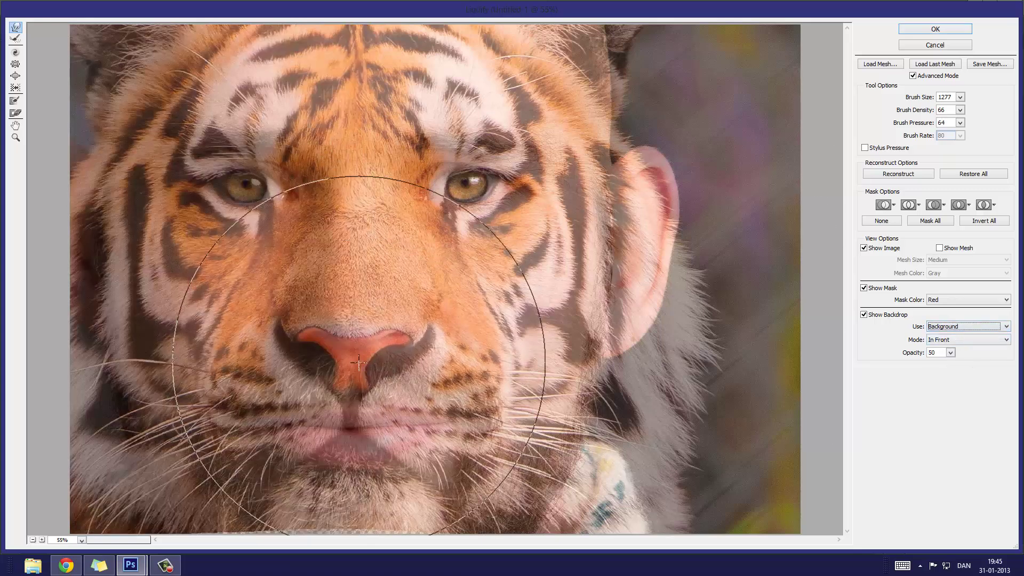
{"action": "mouse_move", "coordinate": [350, 366]}
{"action": "left_mouse_down"}
{"action": "mouse_move", "coordinate": [360, 355]}
{"action": "mouse_move", "coordinate": [358, 417]}
{"action": "mouse_move", "coordinate": [358, 407]}
{"action": "left_mouse_up"}
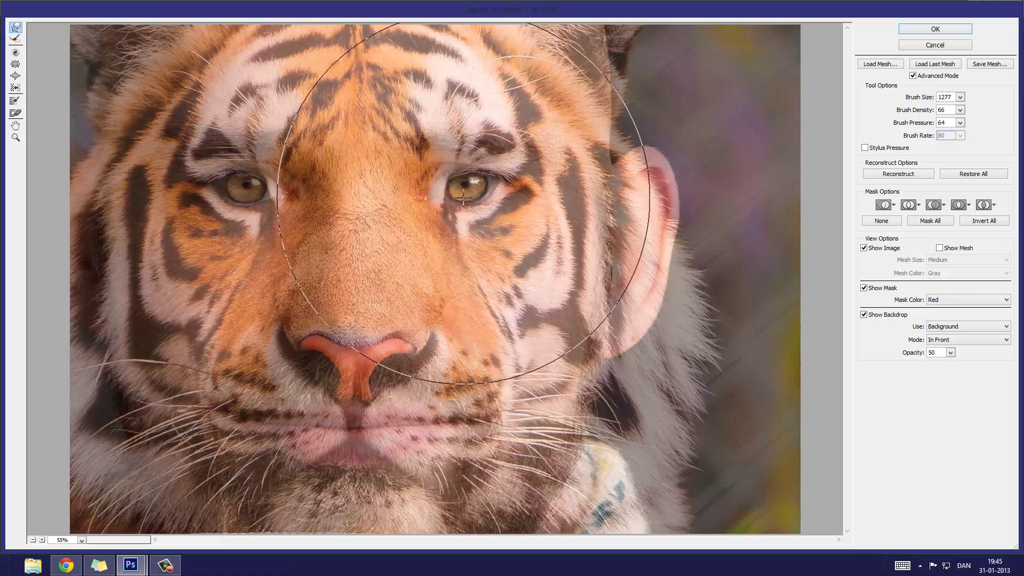
{"action": "left_click", "coordinate": [936, 28]}
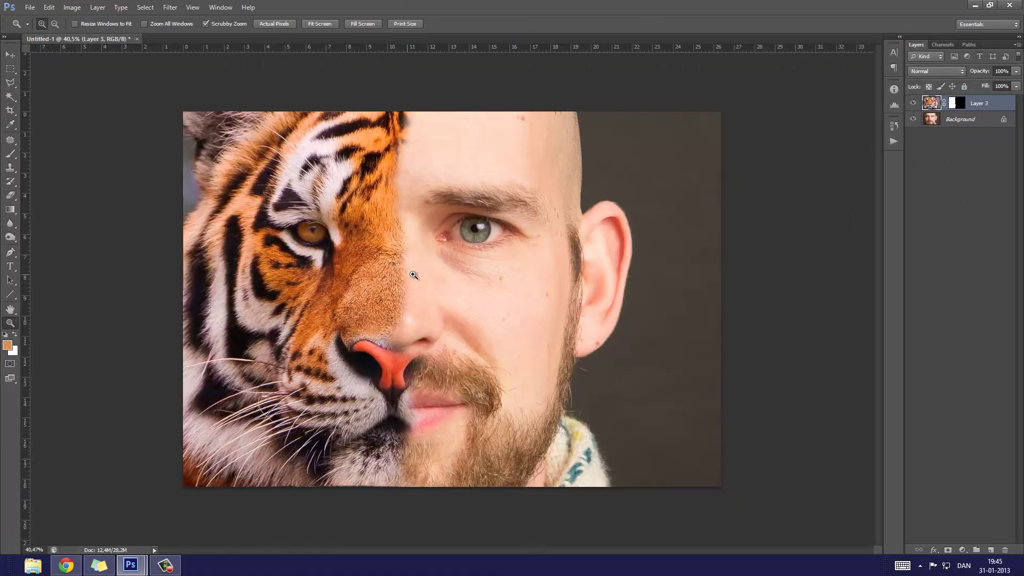
{"action": "left_click_drag", "start_coordinate": [413, 274], "coordinate": [397, 275]}
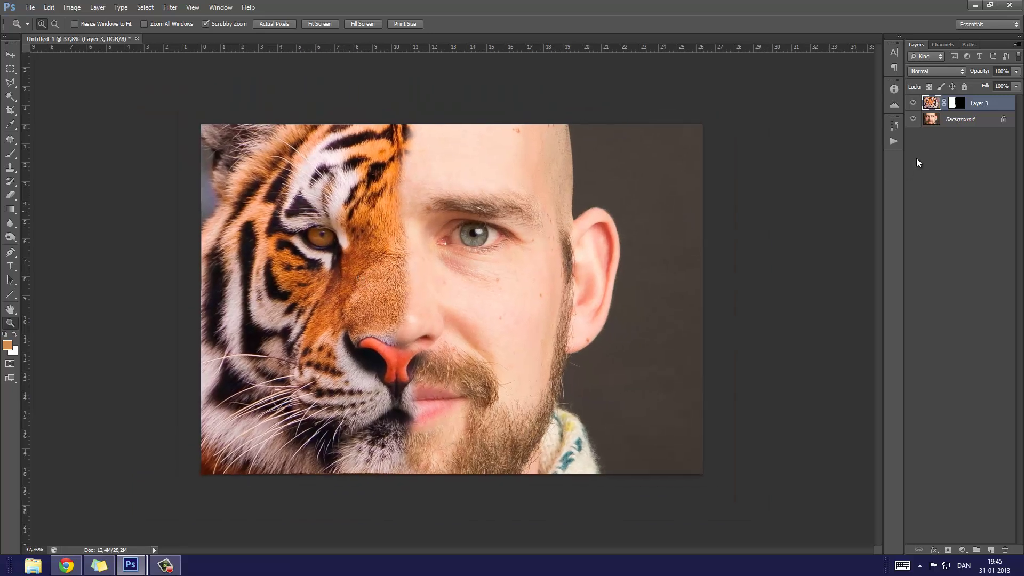
{"action": "left_click", "coordinate": [931, 121]}
{"action": "left_click", "coordinate": [932, 107]}
{"action": "left_click", "coordinate": [934, 119]}
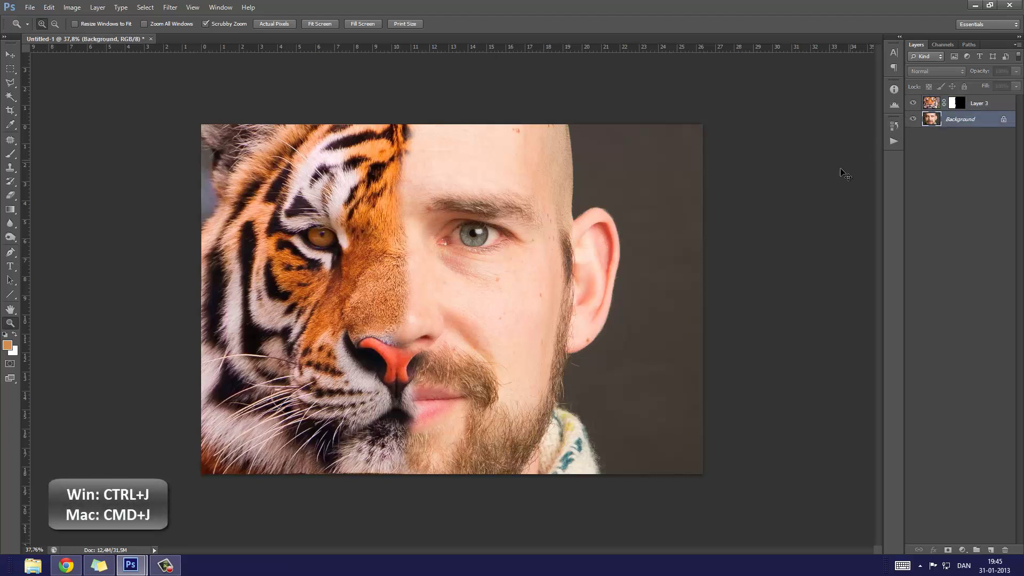
Step: Duplicate the Background photo above Layer 3 and desaturate it to black and white
{"action": "key", "text": "ctrl+j"}
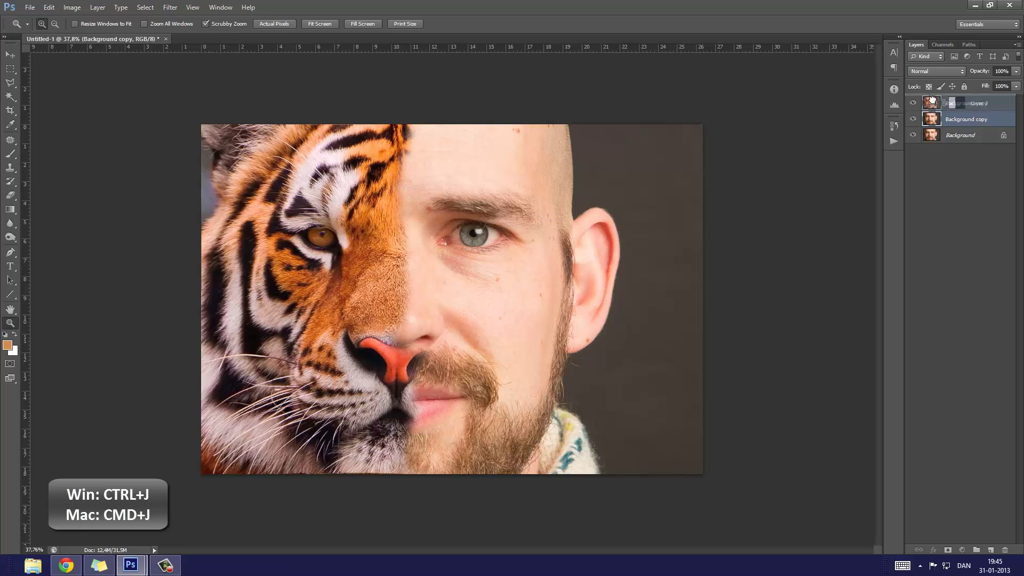
{"action": "left_click_drag", "start_coordinate": [932, 121], "coordinate": [932, 97]}
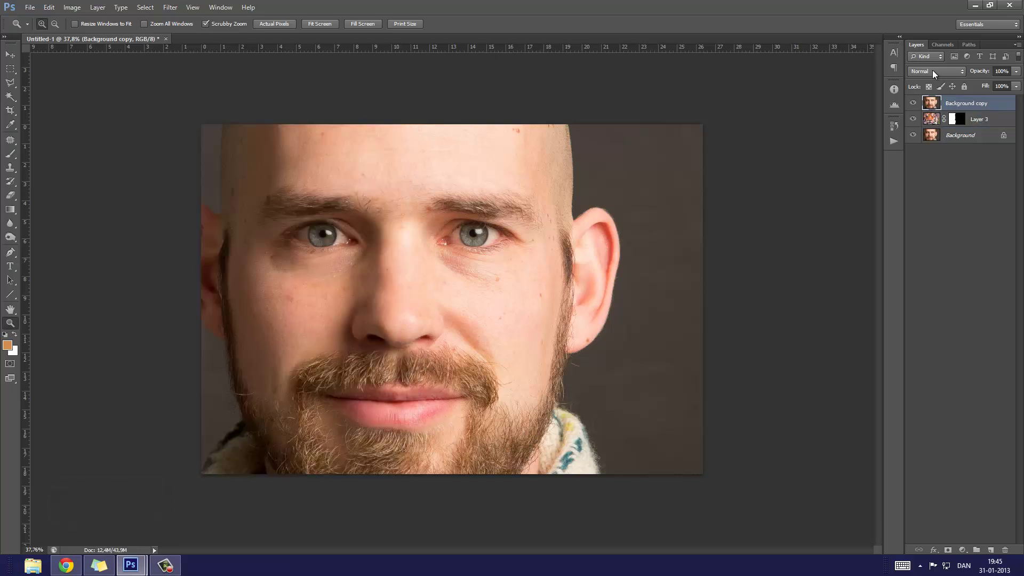
{"action": "key", "text": "ctrl+shift+u"}
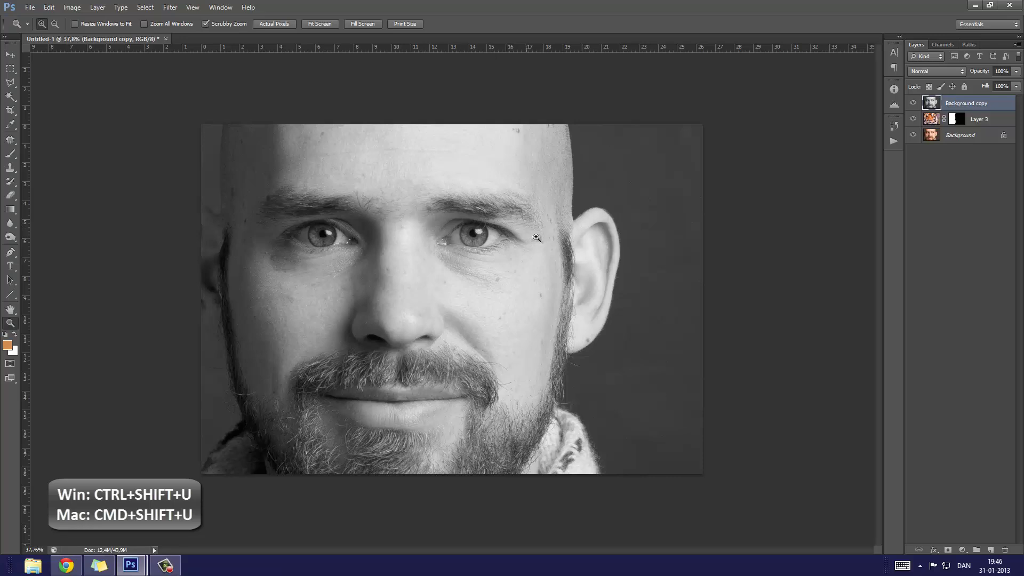
Step: Boost the black-and-white copy's contrast by tightening the Levels shadow and midtone sliders
{"action": "key", "text": "ctrl+l"}
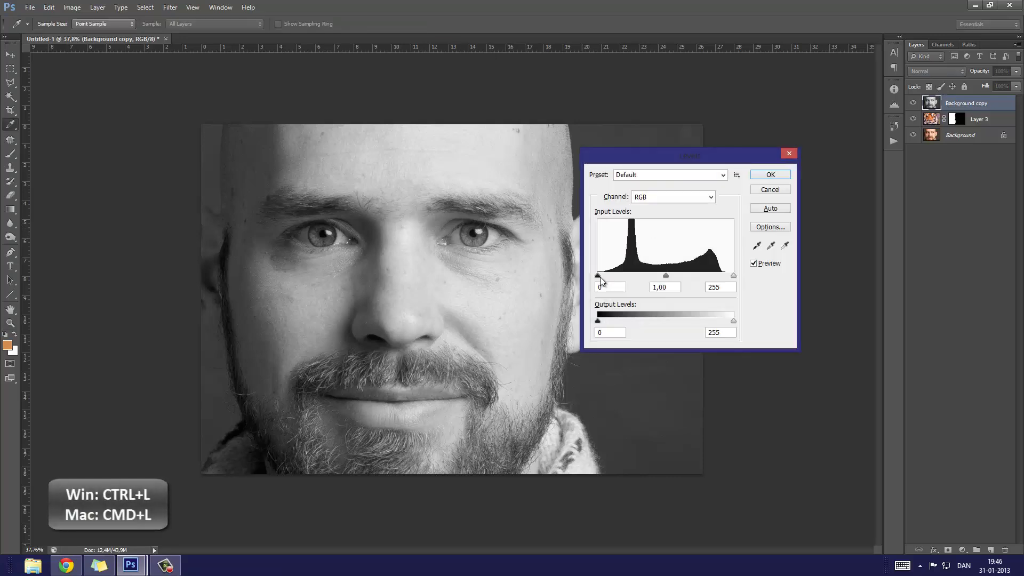
{"action": "left_click_drag", "start_coordinate": [598, 276], "coordinate": [716, 276]}
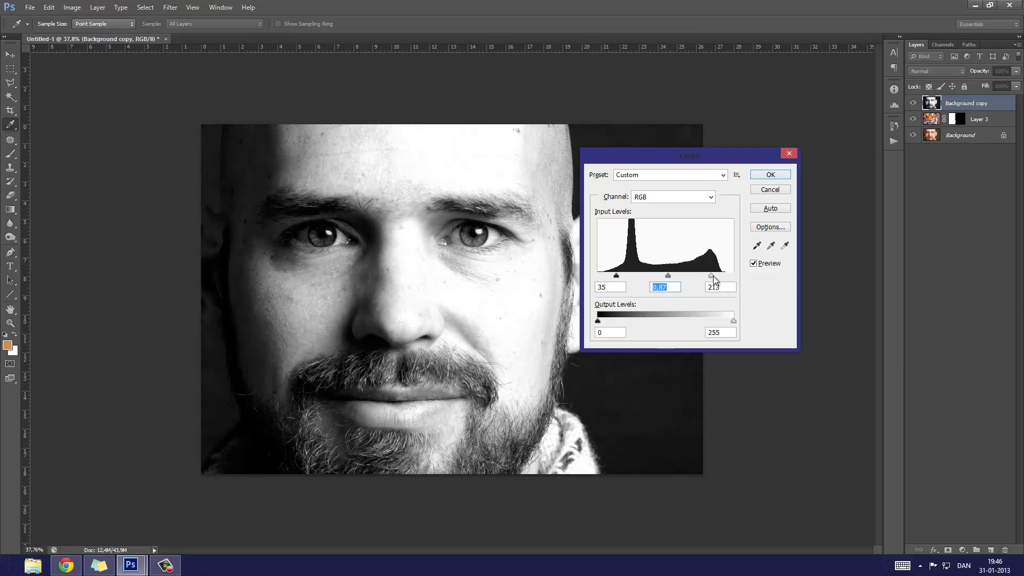
{"action": "left_click", "coordinate": [671, 275]}
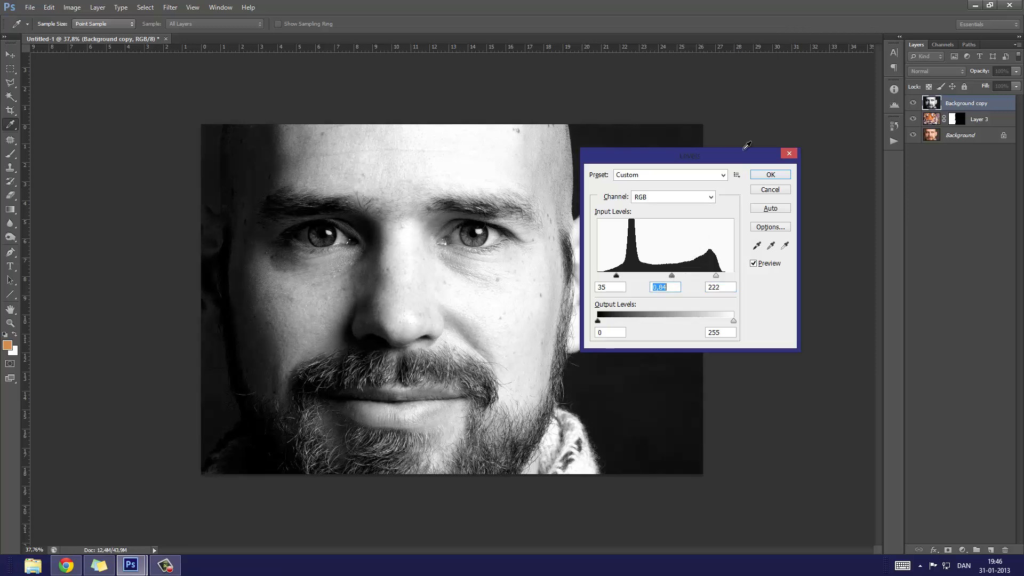
{"action": "left_click", "coordinate": [757, 176]}
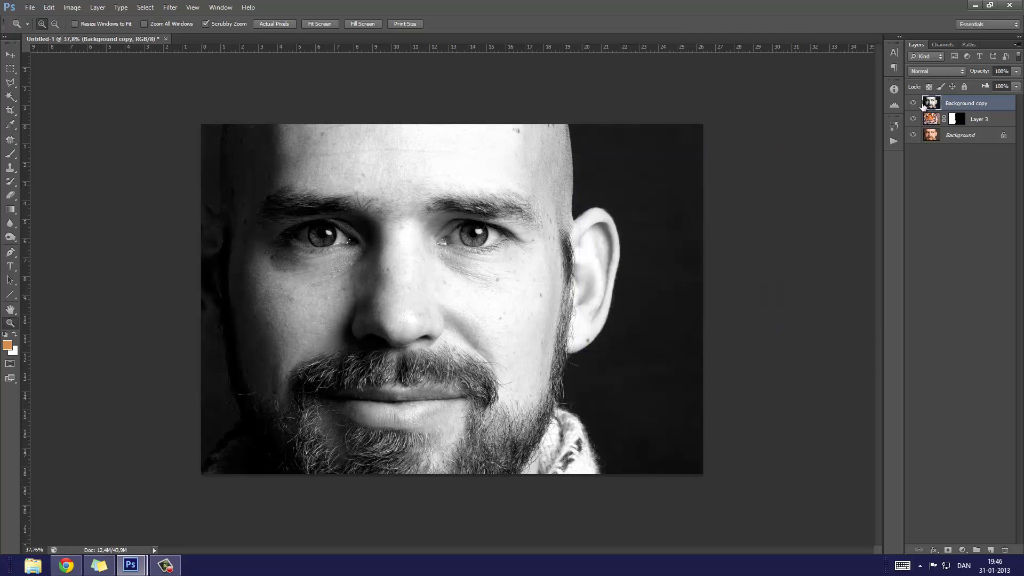
Step: Clip the Background copy to the tiger layer and set its blend mode to Multiply
{"action": "key", "text": "alt"}
{"action": "left_click", "coordinate": [952, 105], "text": "alt"}
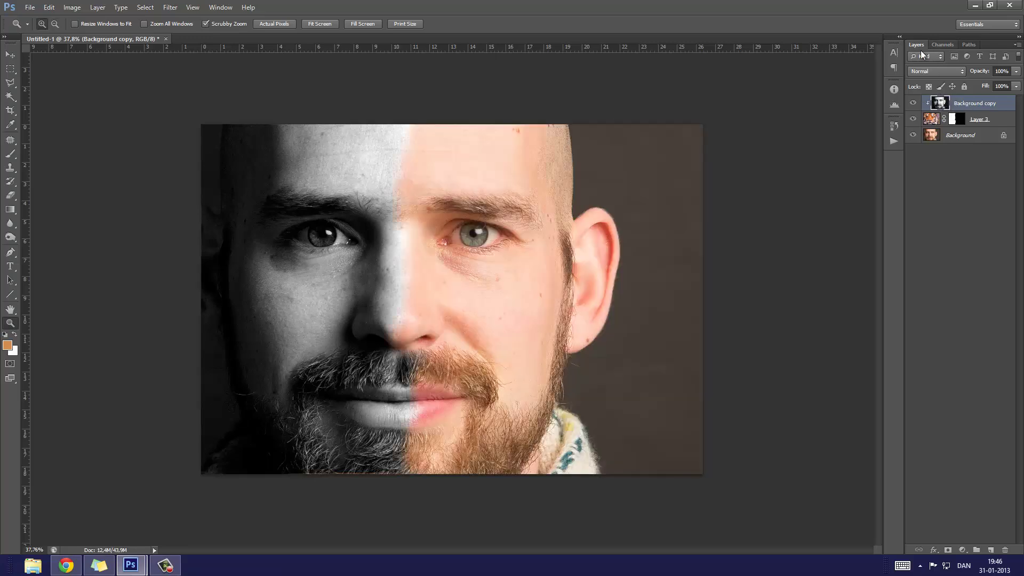
{"action": "key", "text": "alt"}
{"action": "left_click", "coordinate": [935, 73]}
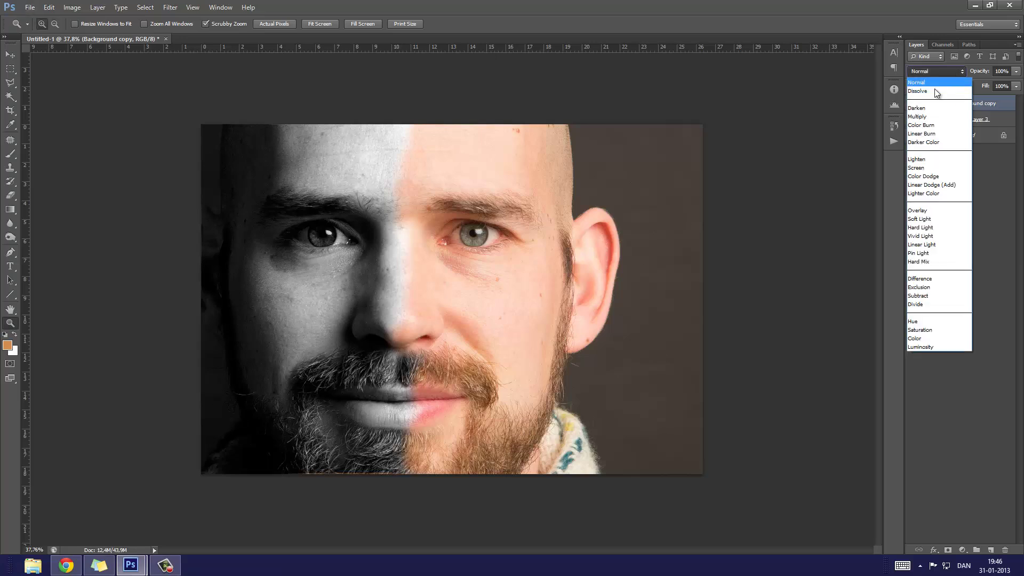
{"action": "left_click", "coordinate": [924, 117]}
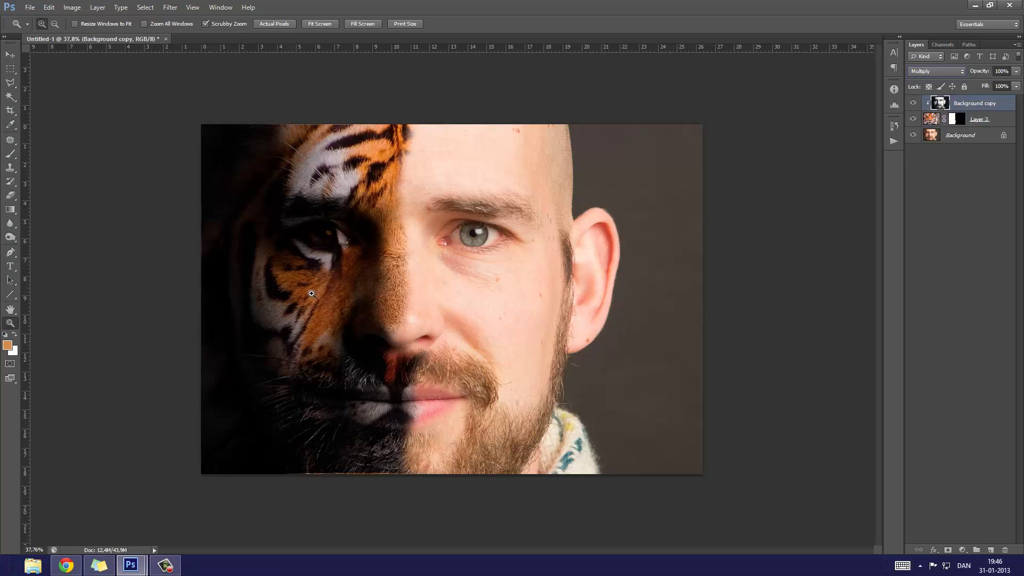
Step: Zoom in, compare the shading on and off, and target Layer 3's mask
{"action": "left_click_drag", "start_coordinate": [346, 292], "coordinate": [274, 251]}
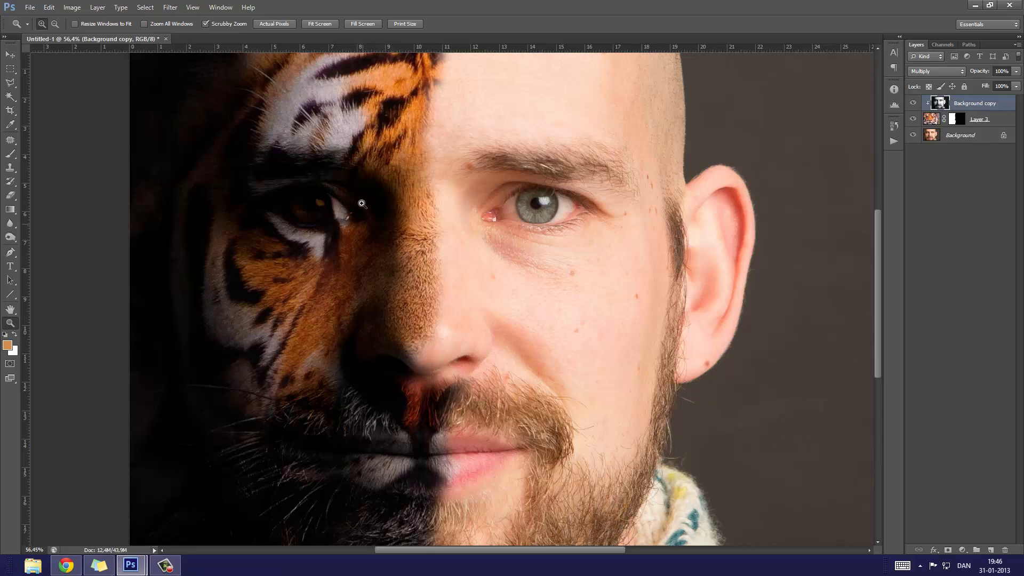
{"action": "left_click", "coordinate": [913, 104]}
{"action": "left_click", "coordinate": [913, 104]}
{"action": "left_click", "coordinate": [931, 119]}
{"action": "left_click", "coordinate": [957, 119]}
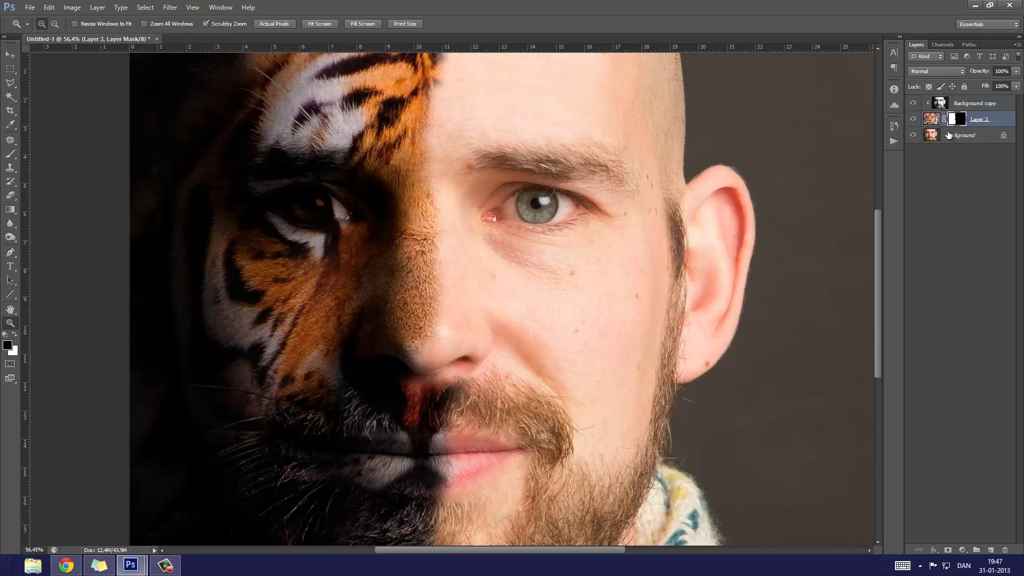
Step: Enlarge the brush and paint black on Layer 3's mask to reveal the man's eye
{"action": "key", "text": "b"}
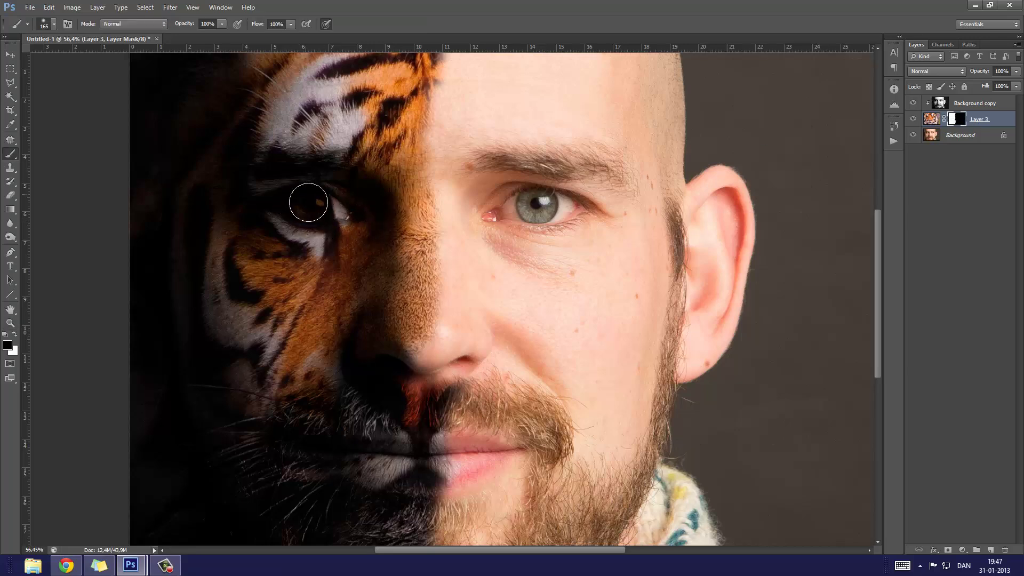
{"action": "right_click", "coordinate": [309, 203]}
{"action": "left_click_drag", "start_coordinate": [375, 231], "coordinate": [364, 231]}
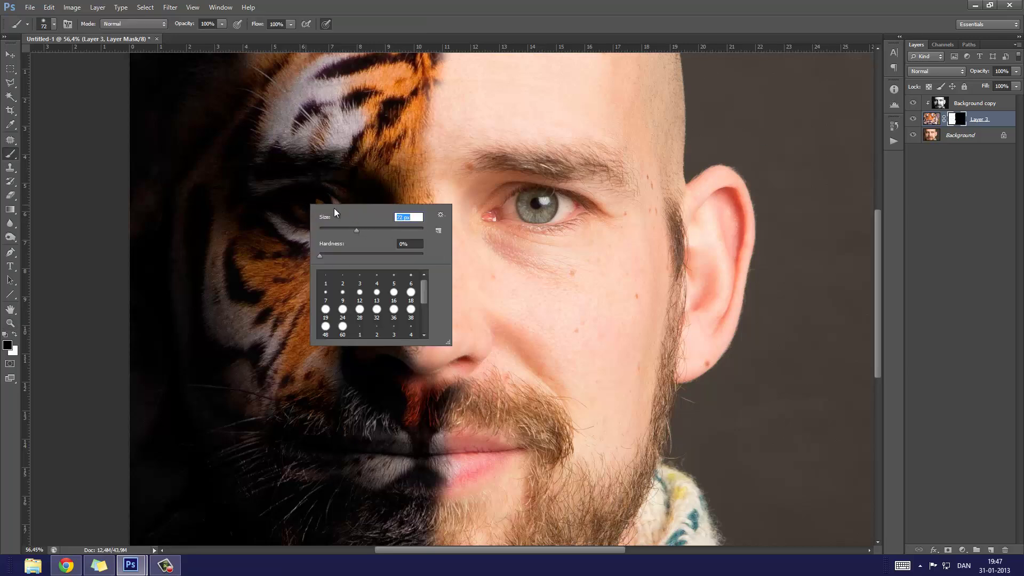
{"action": "left_click", "coordinate": [304, 201]}
{"action": "left_click_drag", "start_coordinate": [307, 202], "coordinate": [321, 203]}
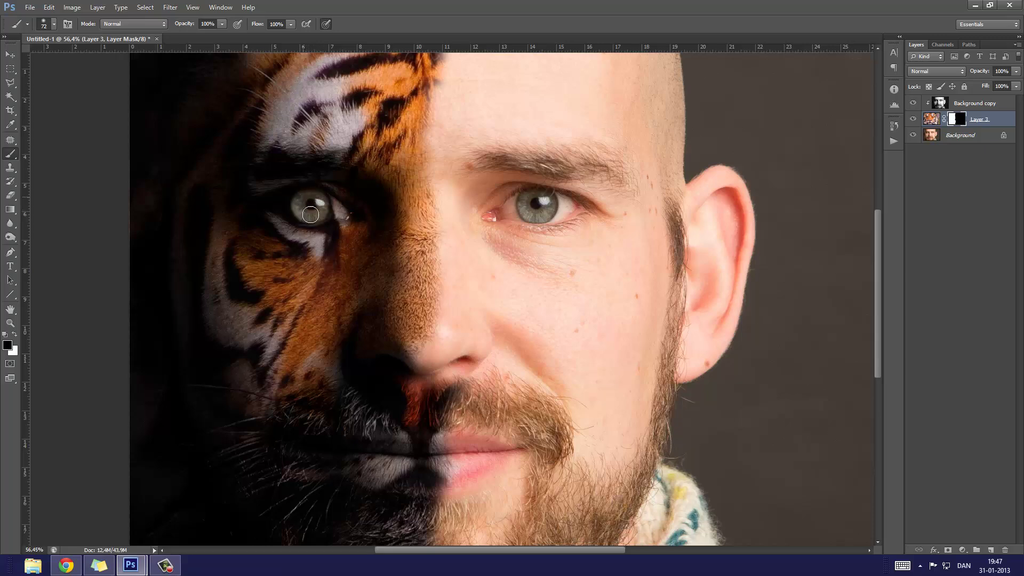
{"action": "left_click_drag", "start_coordinate": [321, 204], "coordinate": [306, 214]}
Step: At 20% brush opacity, zoom in and paint white to softly restore tiger fur around eyelids and iris
{"action": "left_click", "coordinate": [207, 24]}
{"action": "type", "text": "20"}
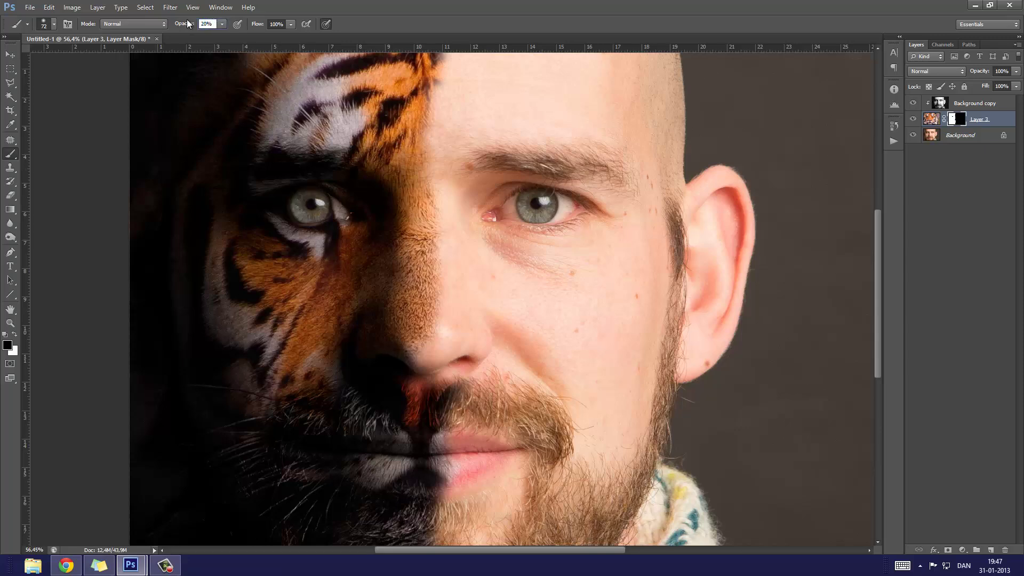
{"action": "key", "text": "z"}
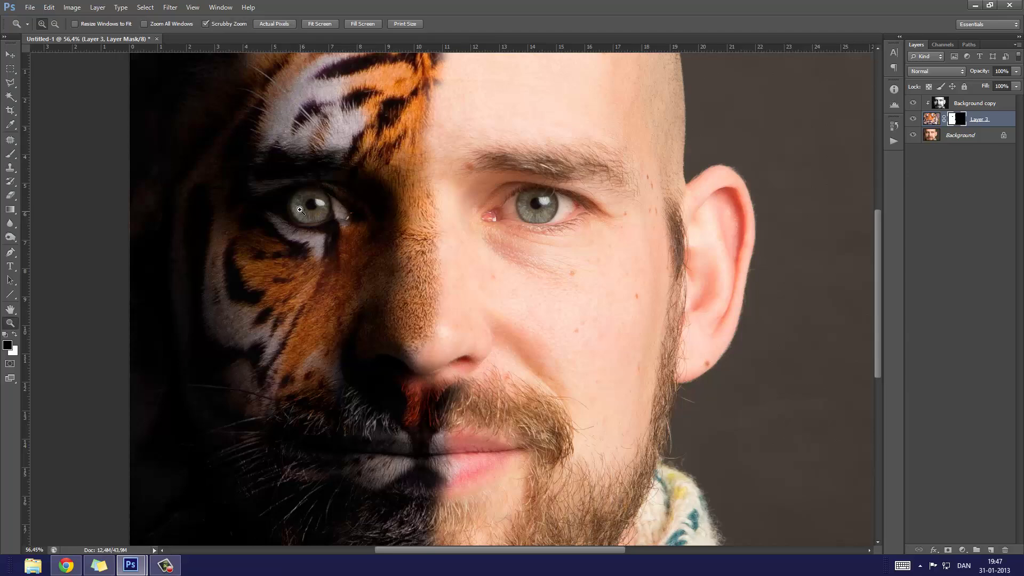
{"action": "left_click_drag", "start_coordinate": [299, 209], "coordinate": [344, 257]}
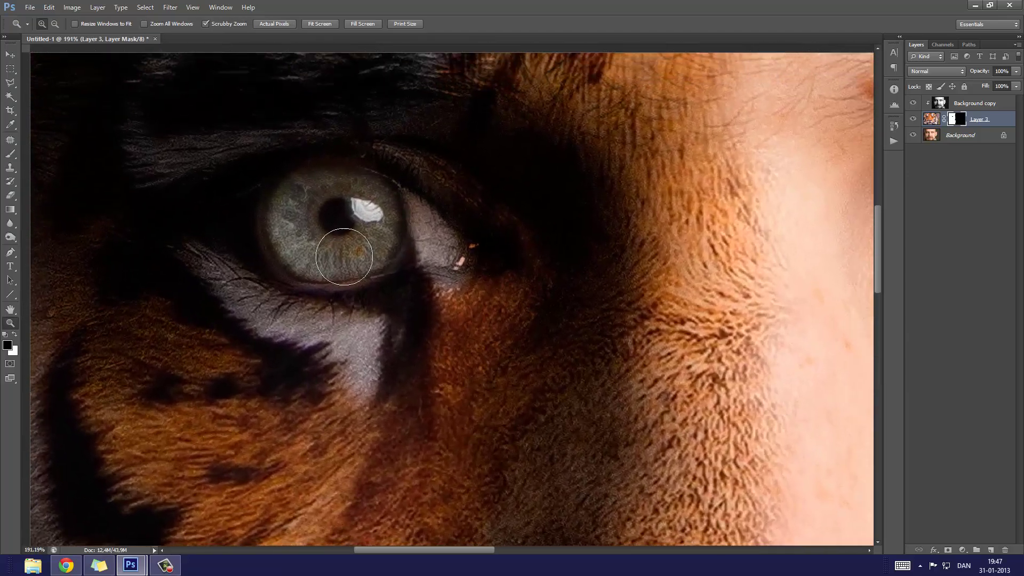
{"action": "key", "text": "b"}
{"action": "key", "text": "ctrl+r"}
{"action": "key", "text": "x"}
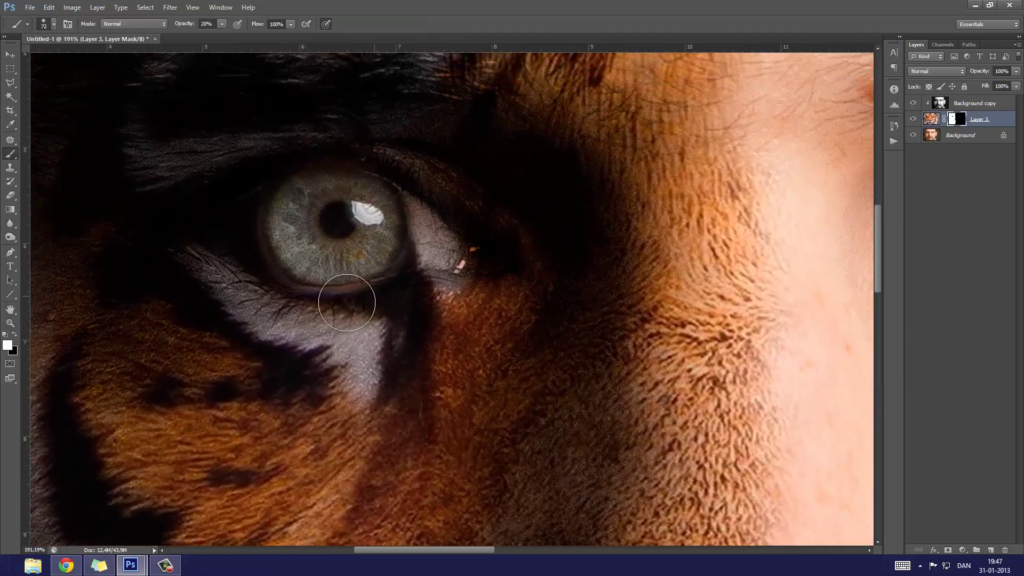
{"action": "mouse_move", "coordinate": [347, 302]}
{"action": "left_mouse_down"}
{"action": "mouse_move", "coordinate": [269, 298]}
{"action": "mouse_move", "coordinate": [306, 310]}
{"action": "left_mouse_up"}
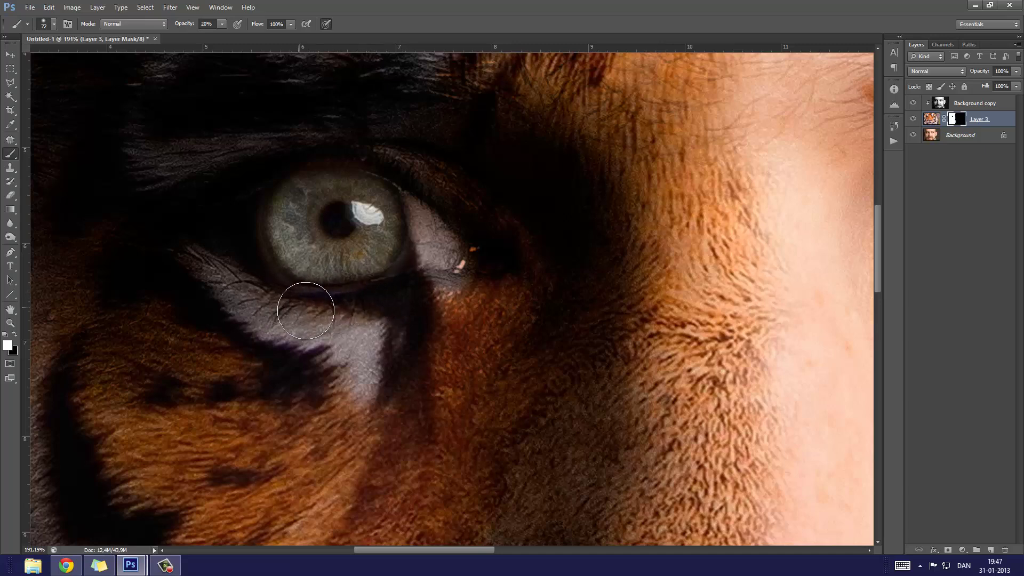
{"action": "left_click_drag", "start_coordinate": [389, 160], "coordinate": [247, 172]}
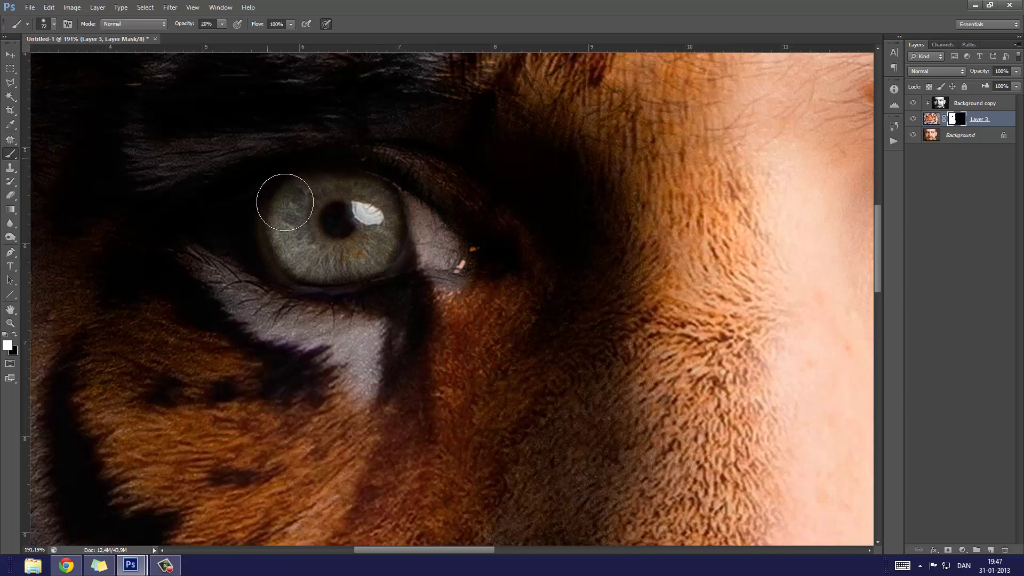
{"action": "mouse_move", "coordinate": [285, 202]}
{"action": "left_mouse_down"}
{"action": "mouse_move", "coordinate": [275, 285]}
{"action": "mouse_move", "coordinate": [251, 211]}
{"action": "mouse_move", "coordinate": [286, 292]}
{"action": "mouse_move", "coordinate": [258, 229]}
{"action": "mouse_move", "coordinate": [325, 290]}
{"action": "mouse_move", "coordinate": [291, 279]}
{"action": "mouse_move", "coordinate": [310, 294]}
{"action": "mouse_move", "coordinate": [347, 297]}
{"action": "mouse_move", "coordinate": [395, 274]}
{"action": "mouse_move", "coordinate": [382, 292]}
{"action": "mouse_move", "coordinate": [433, 167]}
{"action": "mouse_move", "coordinate": [205, 201]}
{"action": "mouse_move", "coordinate": [494, 178]}
{"action": "mouse_move", "coordinate": [368, 178]}
{"action": "mouse_move", "coordinate": [176, 229]}
{"action": "mouse_move", "coordinate": [510, 173]}
{"action": "mouse_move", "coordinate": [329, 174]}
{"action": "left_mouse_up"}
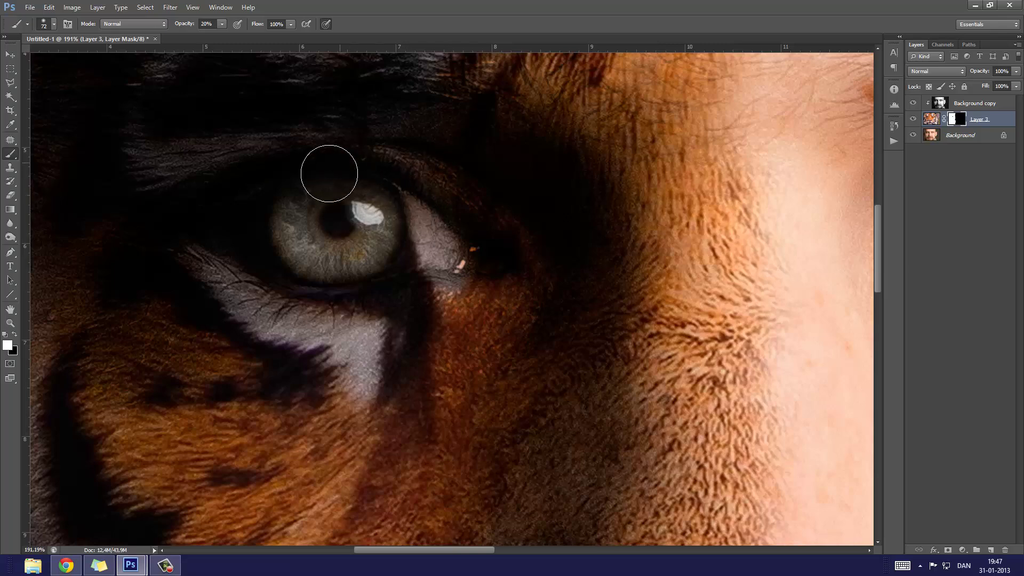
Step: Zoom out to the whole face and view Layer 3's mask on its own
{"action": "key", "text": "z"}
{"action": "left_click", "coordinate": [438, 217], "text": "alt"}
{"action": "left_click", "coordinate": [437, 216], "text": "alt"}
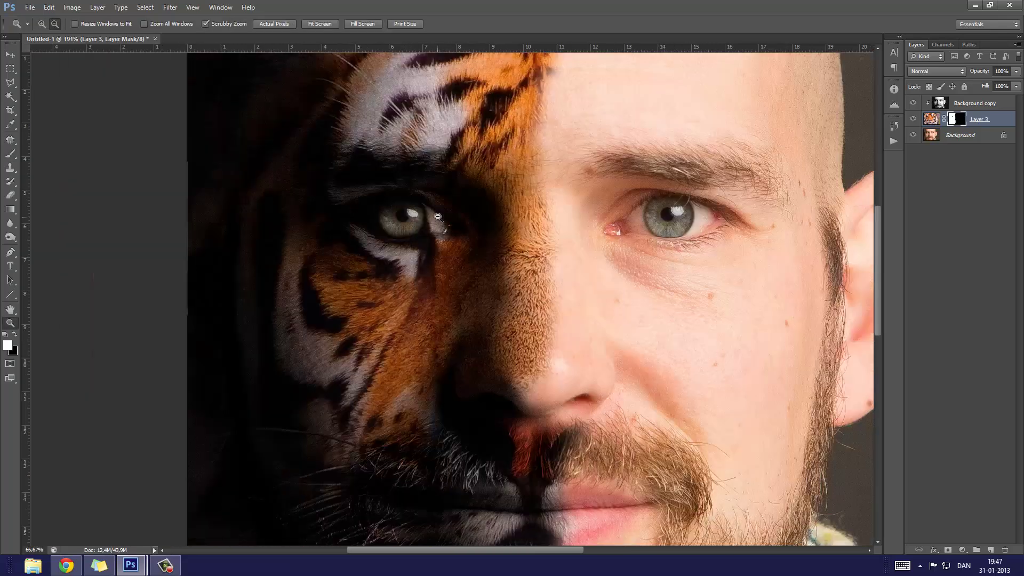
{"action": "left_click_drag", "start_coordinate": [438, 216], "coordinate": [271, 202]}
{"action": "key", "text": "b"}
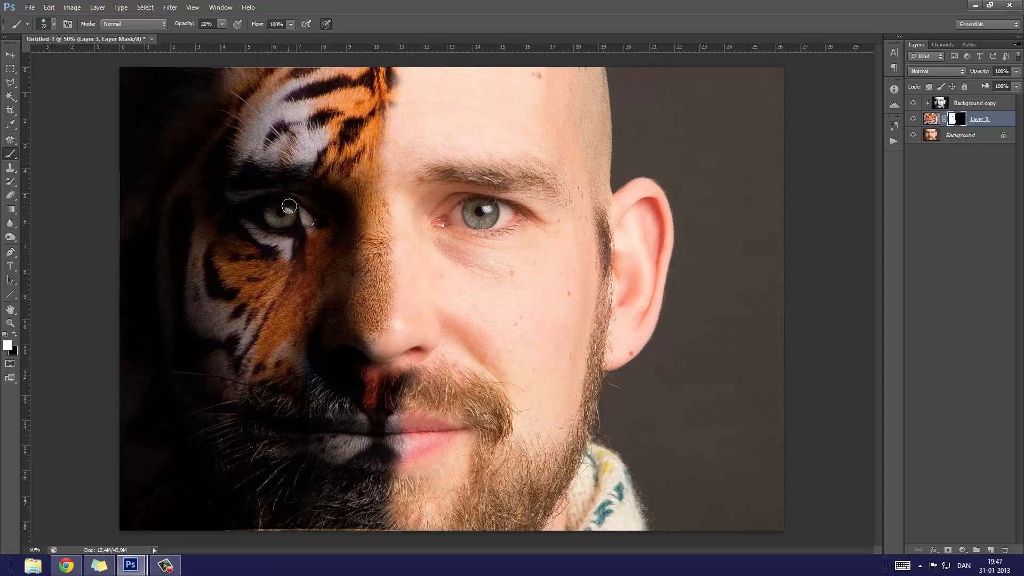
{"action": "key", "text": "alt"}
{"action": "key", "text": "alt"}
{"action": "left_click", "coordinate": [957, 121], "text": "alt"}
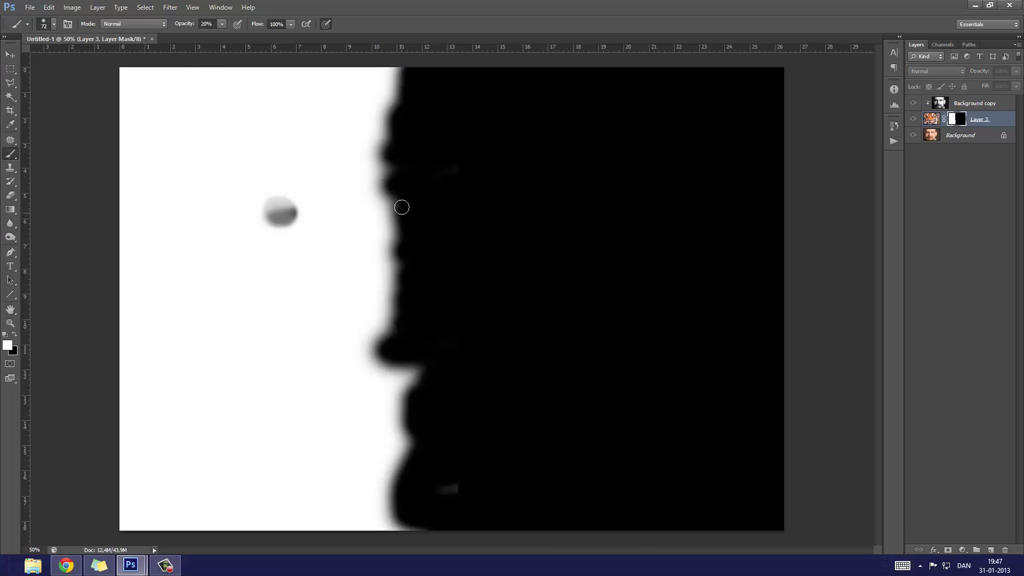
Step: With black at 100% opacity, paint out the grey smudge near the jaw, then return to the composite
{"action": "key", "text": "x"}
{"action": "key", "text": "v"}
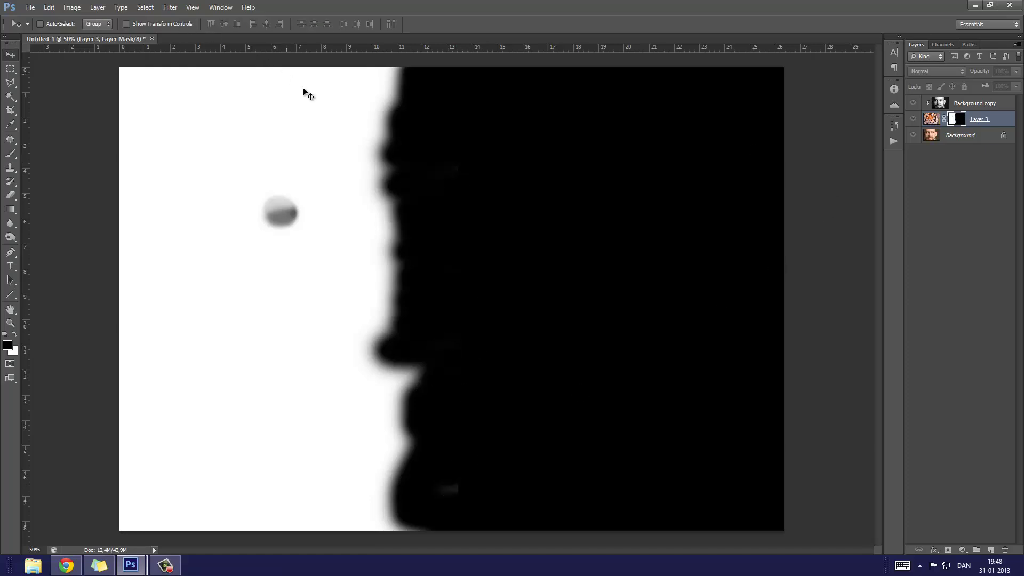
{"action": "key", "text": "b"}
{"action": "key", "text": "0"}
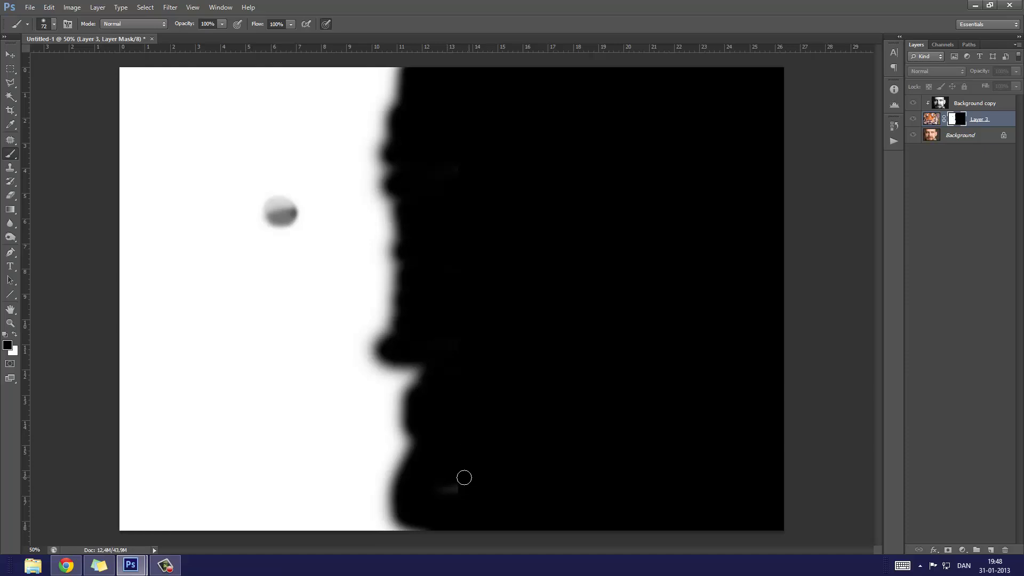
{"action": "left_click_drag", "start_coordinate": [464, 477], "coordinate": [443, 496]}
{"action": "left_click", "coordinate": [958, 119], "text": "alt"}
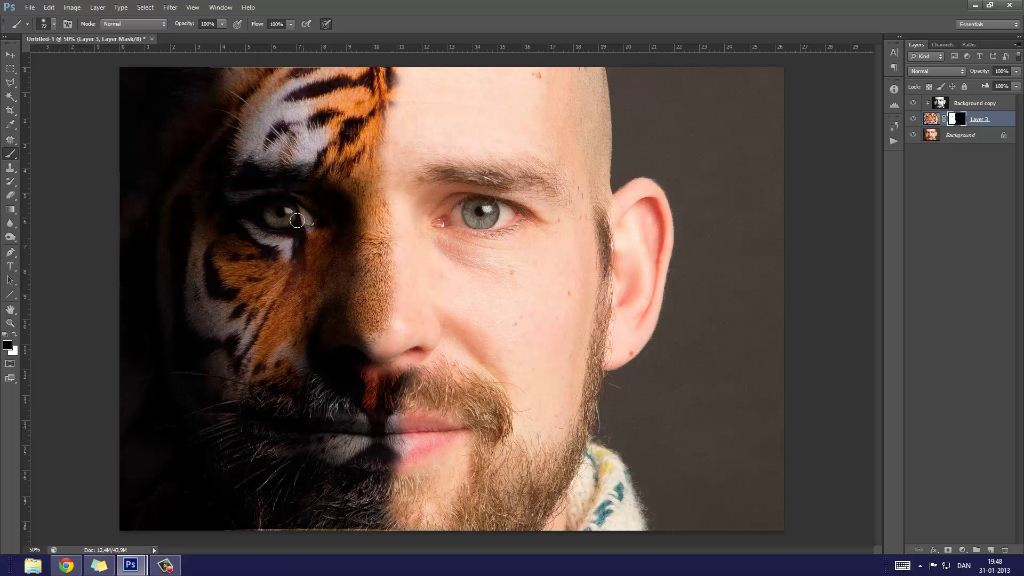
Step: Zoom in on the eyes and nose and pan around the face to inspect the seam
{"action": "key", "text": "z"}
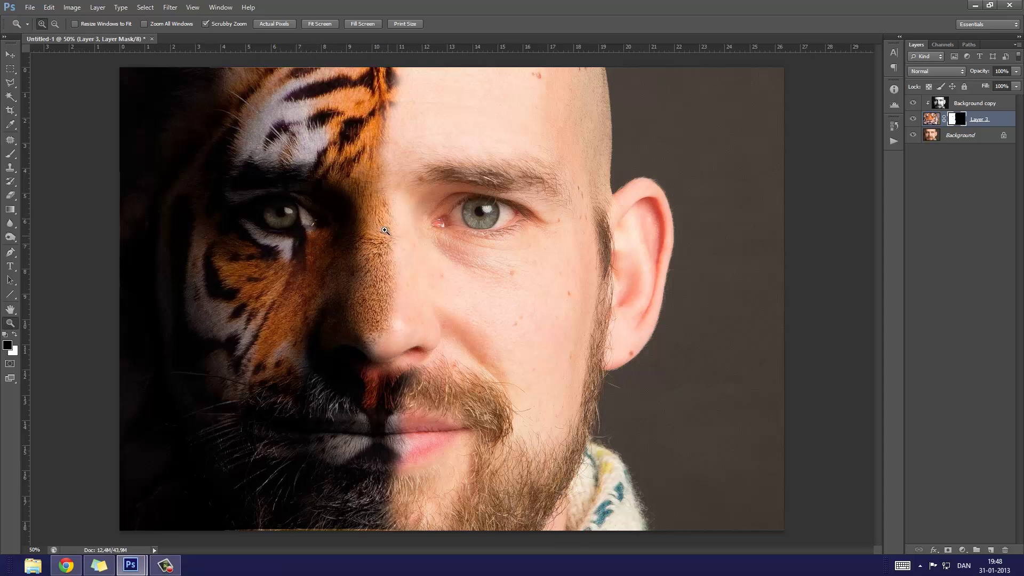
{"action": "left_click", "coordinate": [399, 249]}
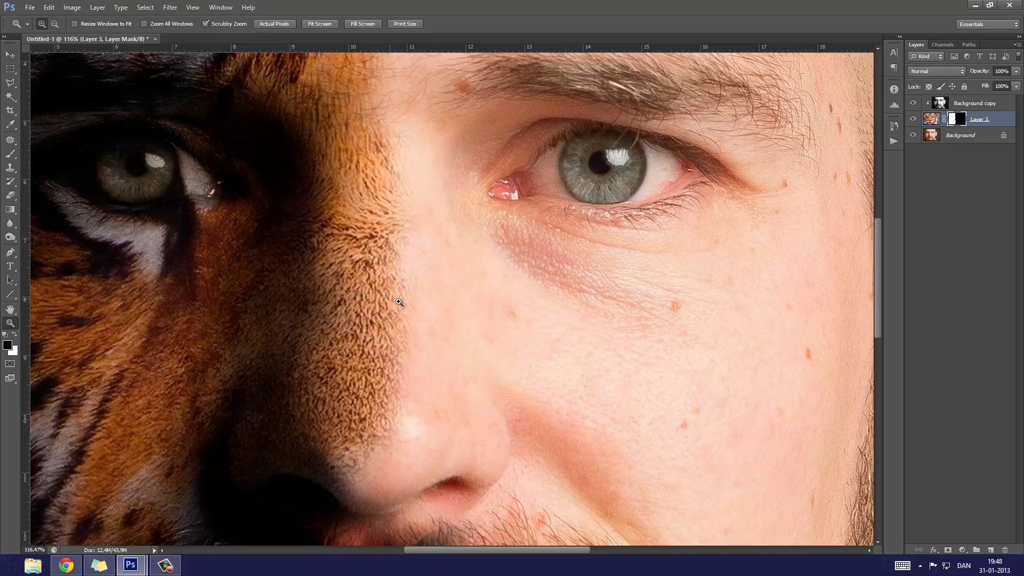
{"action": "left_click_drag", "start_coordinate": [404, 280], "coordinate": [353, 382]}
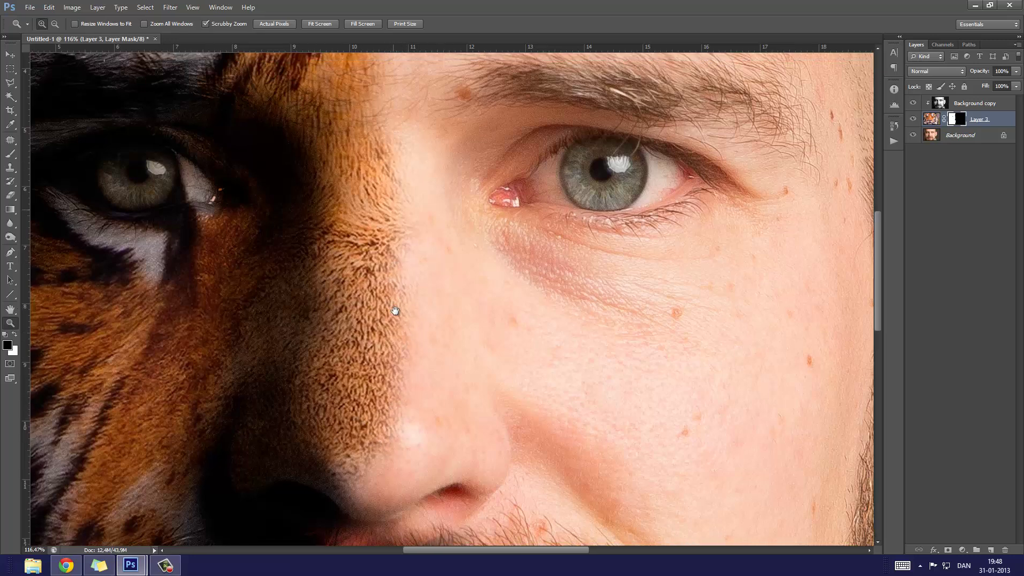
{"action": "scroll", "coordinate": [353, 382], "scroll_direction": "up", "scroll_amount": 2}
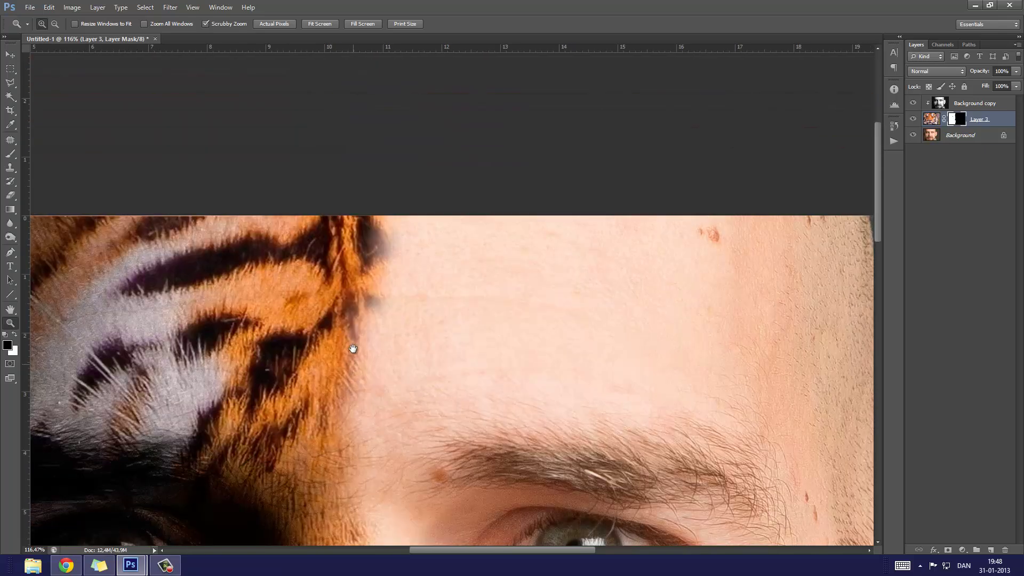
{"action": "scroll", "coordinate": [347, 293], "scroll_direction": "down", "scroll_amount": 3}
{"action": "scroll", "coordinate": [339, 394], "scroll_direction": "down", "scroll_amount": 4}
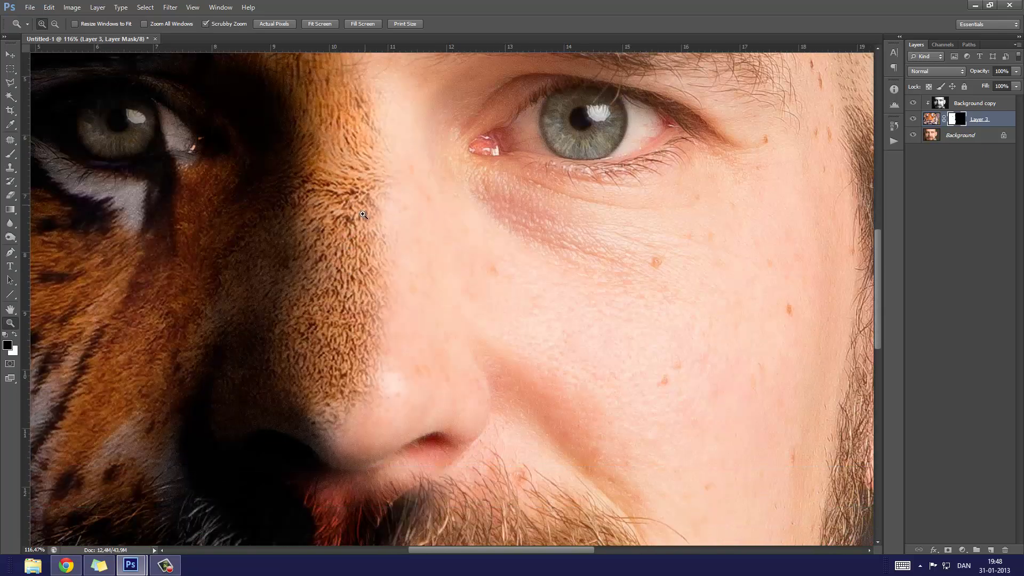
{"action": "scroll", "coordinate": [380, 366], "scroll_direction": "down", "scroll_amount": 3}
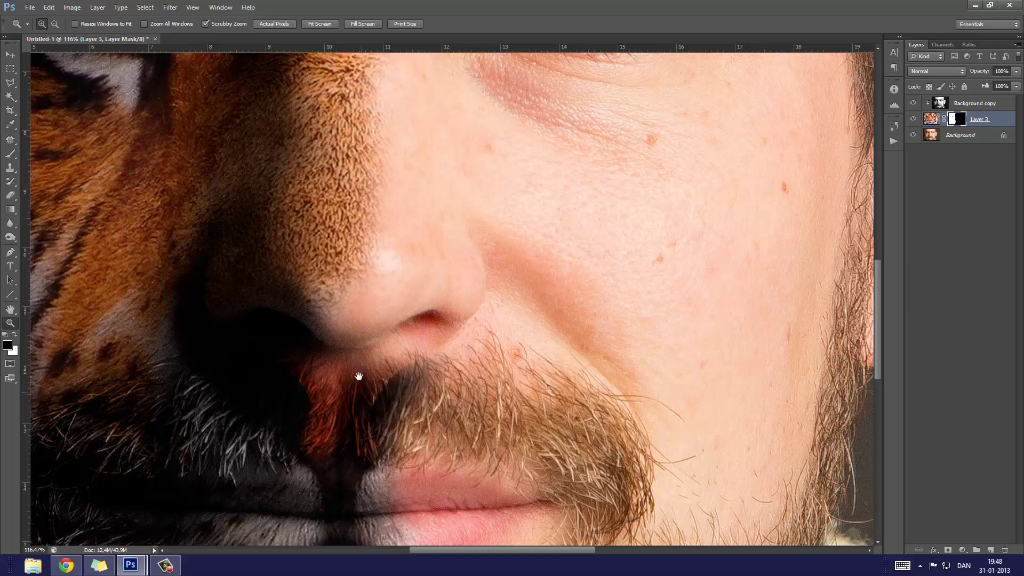
{"action": "scroll", "coordinate": [358, 370], "scroll_direction": "down", "scroll_amount": 3}
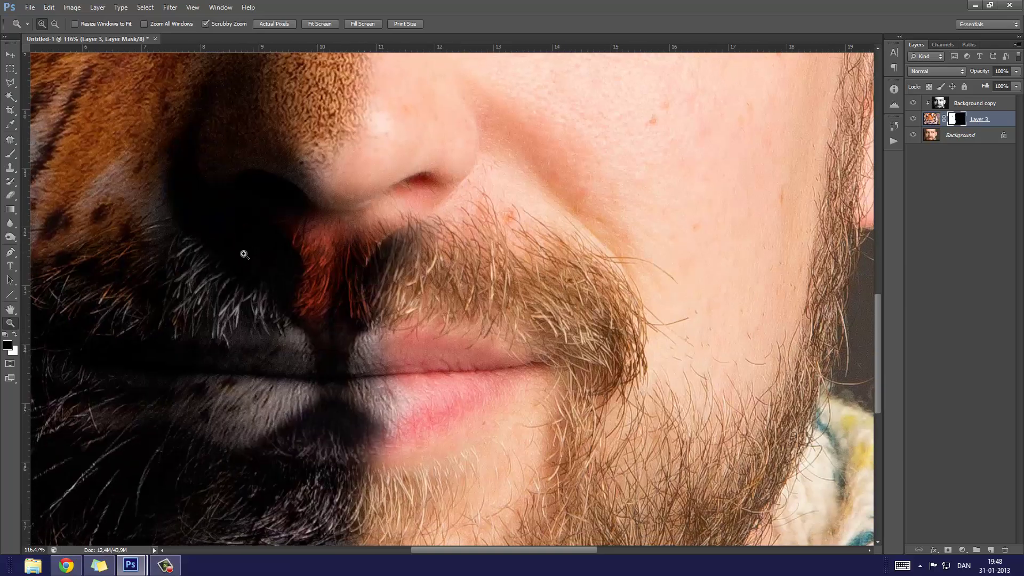
{"action": "scroll", "coordinate": [285, 268], "scroll_direction": "up", "scroll_amount": 4}
{"action": "scroll", "coordinate": [286, 268], "scroll_direction": "left", "scroll_amount": 3}
{"action": "scroll", "coordinate": [285, 268], "scroll_direction": "up", "scroll_amount": 3}
{"action": "scroll", "coordinate": [285, 268], "scroll_direction": "right", "scroll_amount": 2}
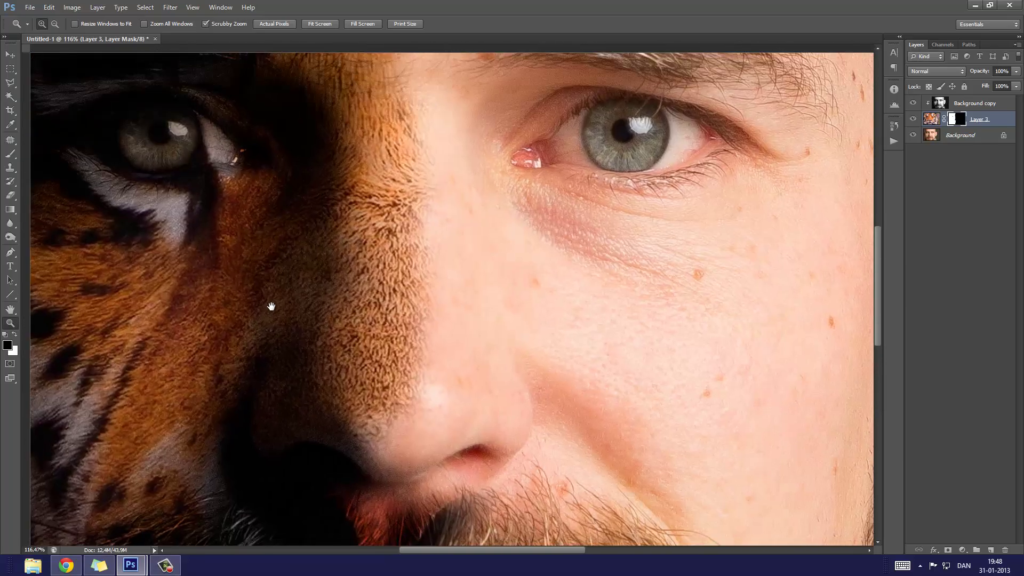
Step: Reselect Layer 3's mask, ready to view it by itself
{"action": "left_click", "coordinate": [941, 106]}
{"action": "left_click", "coordinate": [932, 118]}
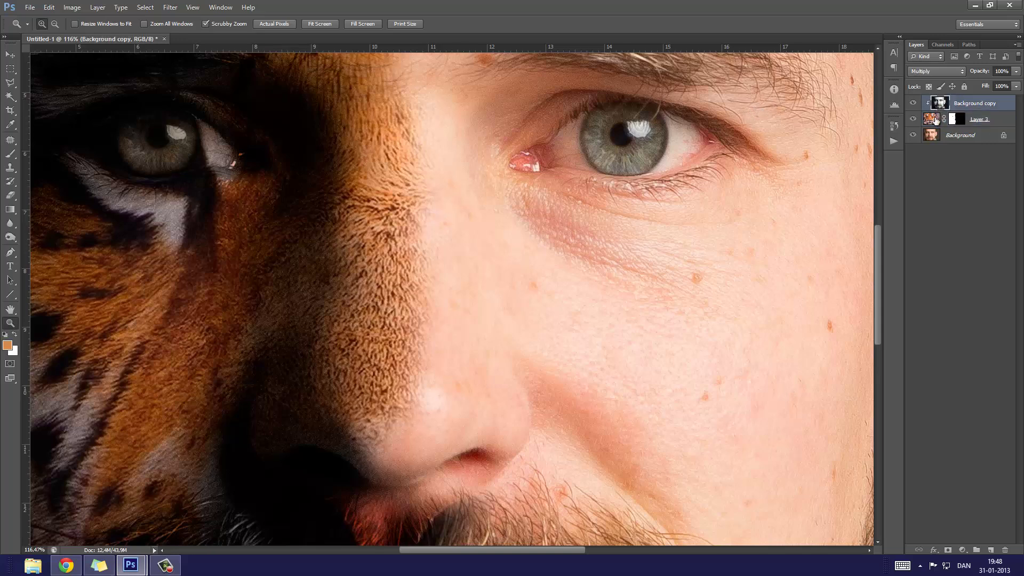
{"action": "left_click", "coordinate": [957, 121]}
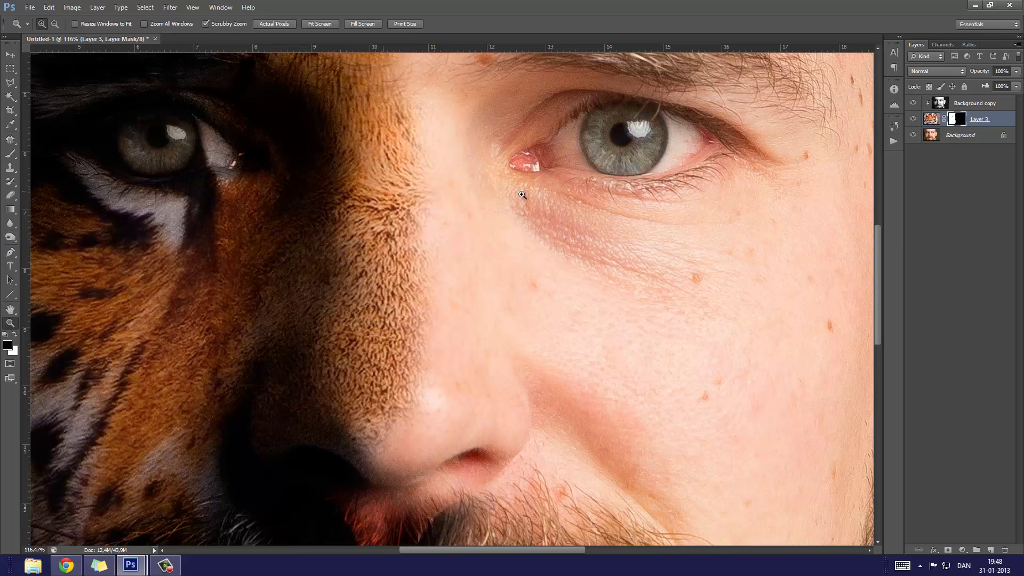
{"action": "key", "text": "alt"}
Step: Show Layer 3's mask alone and fit the whole mask on screen
{"action": "left_click", "coordinate": [958, 122], "text": "alt"}
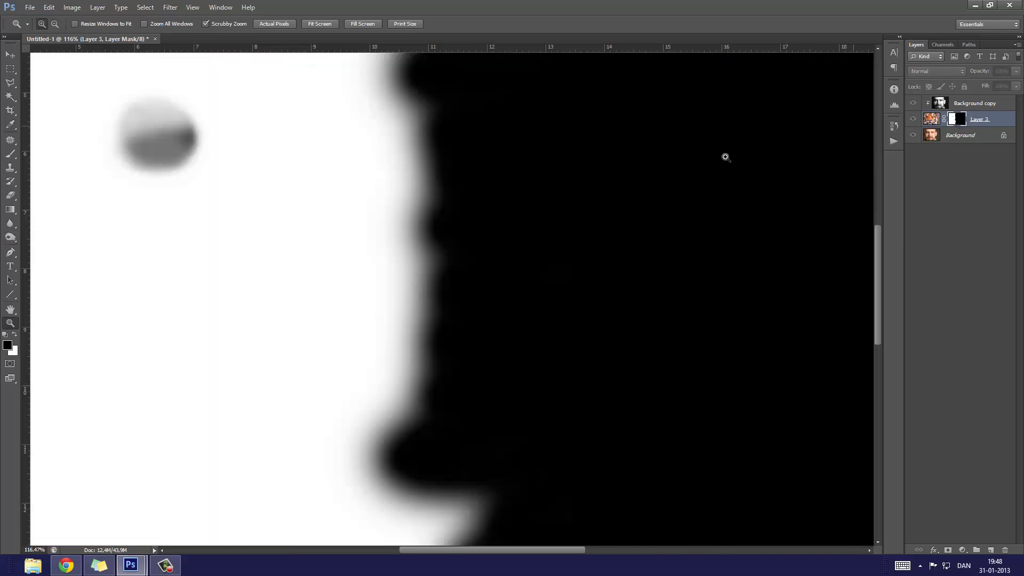
{"action": "left_click", "coordinate": [466, 216], "text": "alt"}
{"action": "left_click", "coordinate": [477, 205], "text": "alt"}
{"action": "left_click", "coordinate": [476, 205], "text": "alt"}
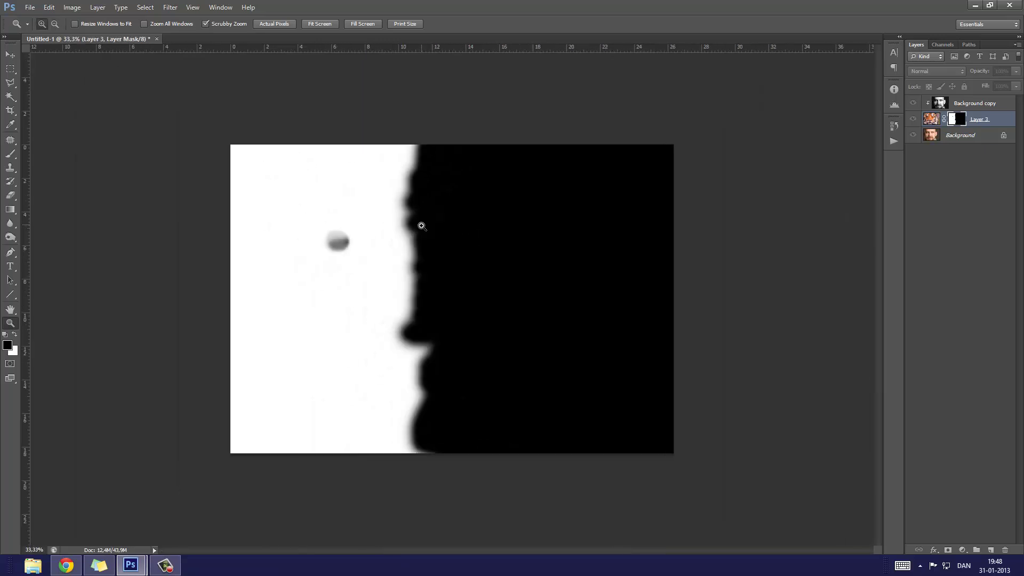
{"action": "left_click", "coordinate": [421, 224]}
{"action": "key", "text": "m"}
{"action": "right_click", "coordinate": [430, 186]}
{"action": "left_click", "coordinate": [416, 173]}
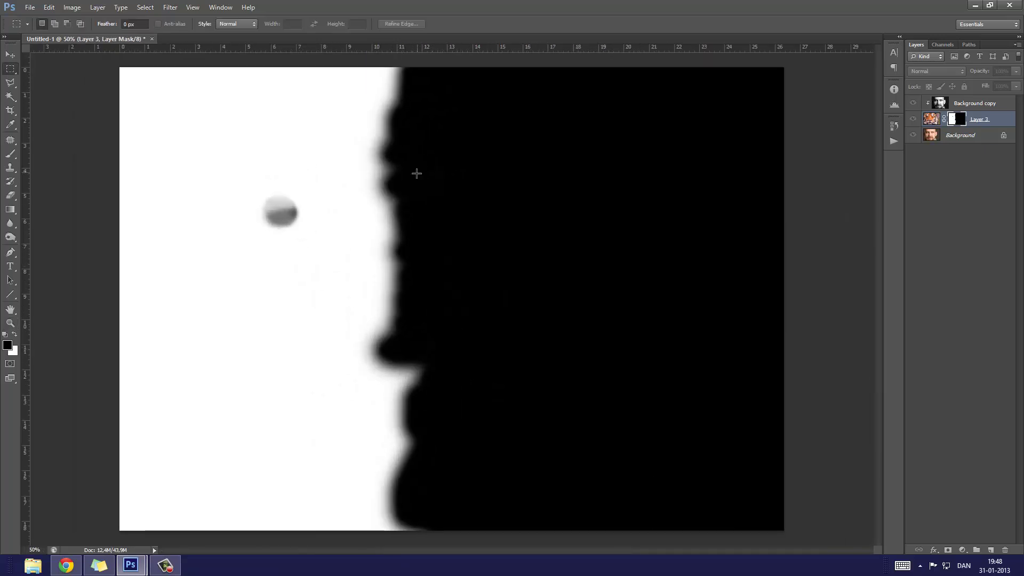
Step: With a 43 px, 100% hardness brush, paint black along the profile edge, then show the composite
{"action": "key", "text": "b"}
{"action": "right_click", "coordinate": [421, 172]}
{"action": "mouse_move", "coordinate": [473, 199]}
{"action": "left_mouse_down"}
{"action": "mouse_move", "coordinate": [463, 199]}
{"action": "mouse_move", "coordinate": [523, 226]}
{"action": "mouse_move", "coordinate": [561, 213]}
{"action": "left_mouse_up"}
{"action": "key", "text": "Return"}
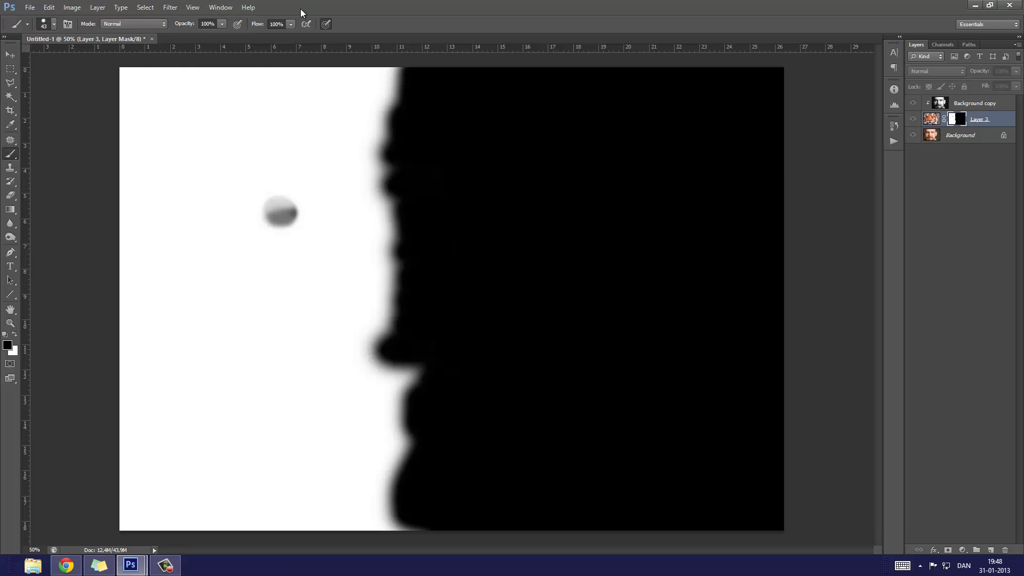
{"action": "key", "text": "F5"}
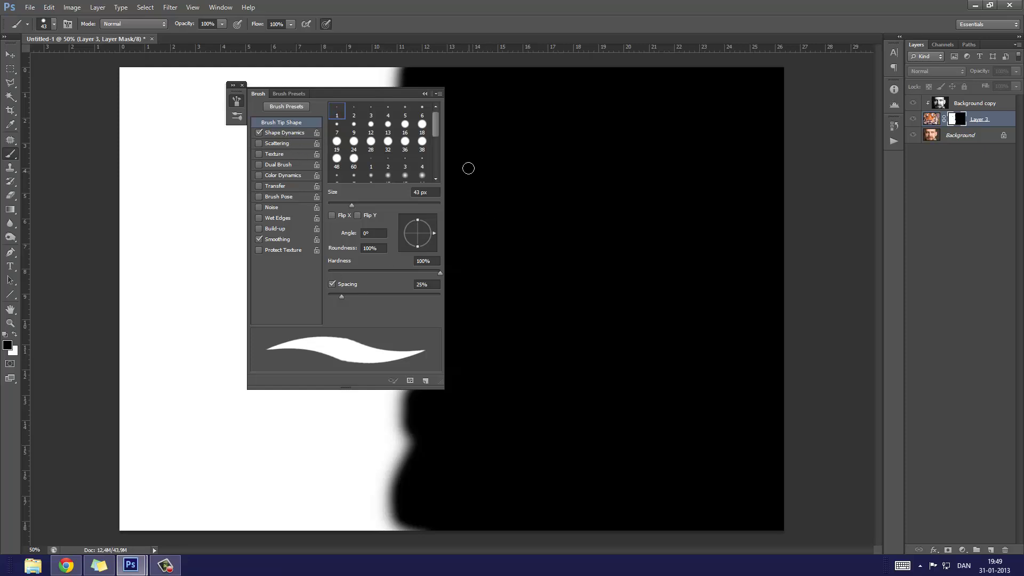
{"action": "key", "text": "F5"}
{"action": "mouse_move", "coordinate": [409, 75]}
{"action": "left_mouse_down"}
{"action": "mouse_move", "coordinate": [397, 120]}
{"action": "mouse_move", "coordinate": [411, 419]}
{"action": "left_mouse_up"}
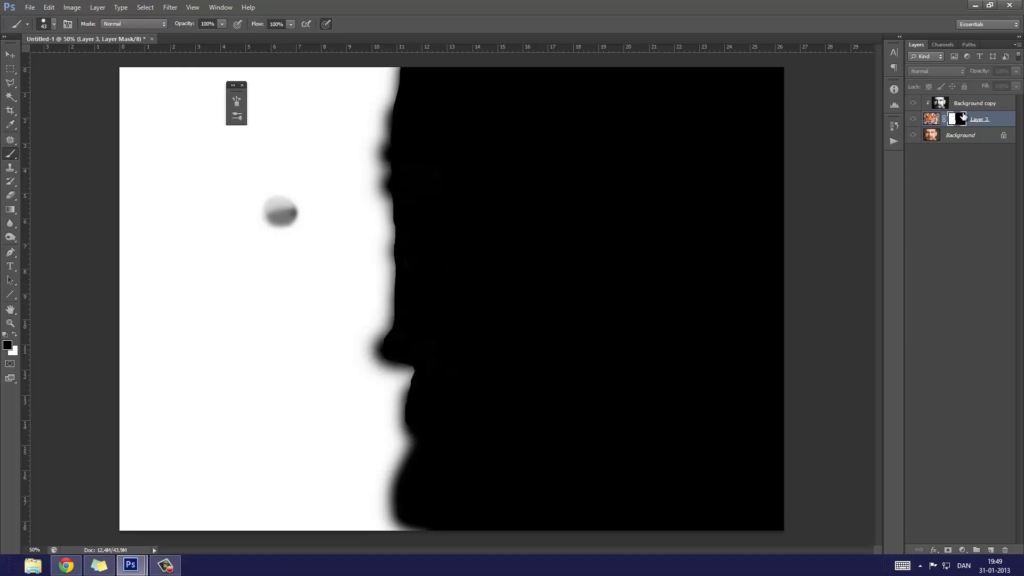
{"action": "left_click", "coordinate": [957, 118], "text": "alt"}
Step: Paint the mask to reveal the tiger nose and hide the tiger upper lip over the mustache
{"action": "key", "text": "x"}
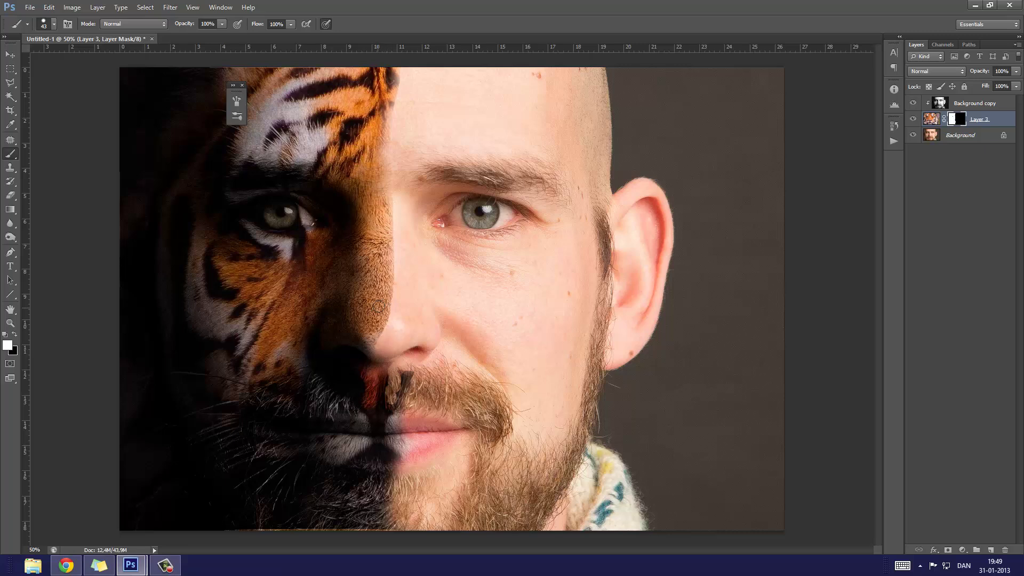
{"action": "left_click_drag", "start_coordinate": [386, 298], "coordinate": [380, 339]}
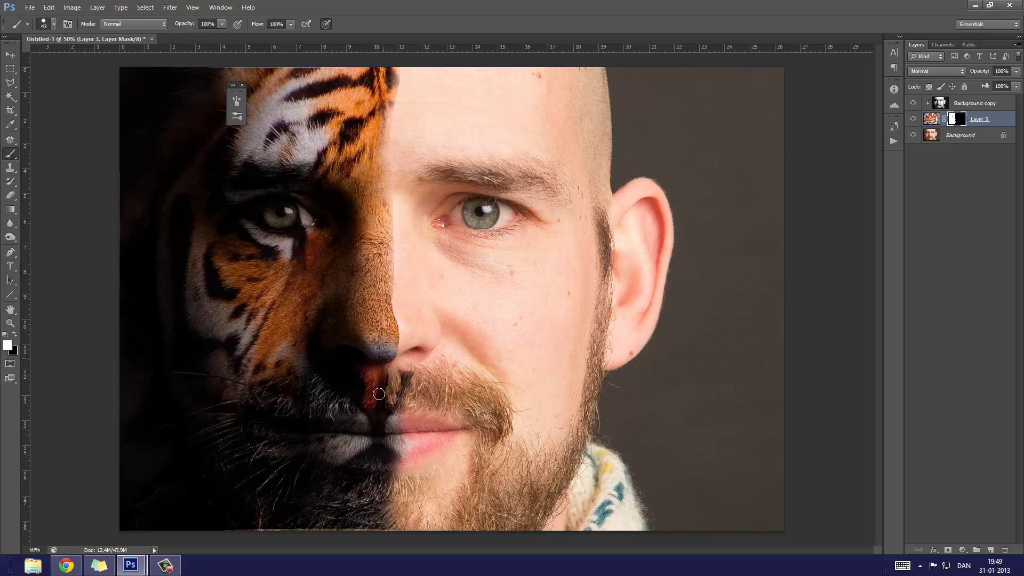
{"action": "key", "text": "x"}
{"action": "key", "text": "x"}
{"action": "mouse_move", "coordinate": [385, 373]}
{"action": "left_mouse_down"}
{"action": "mouse_move", "coordinate": [398, 390]}
{"action": "mouse_move", "coordinate": [405, 474]}
{"action": "left_mouse_up"}
{"action": "key", "text": "x"}
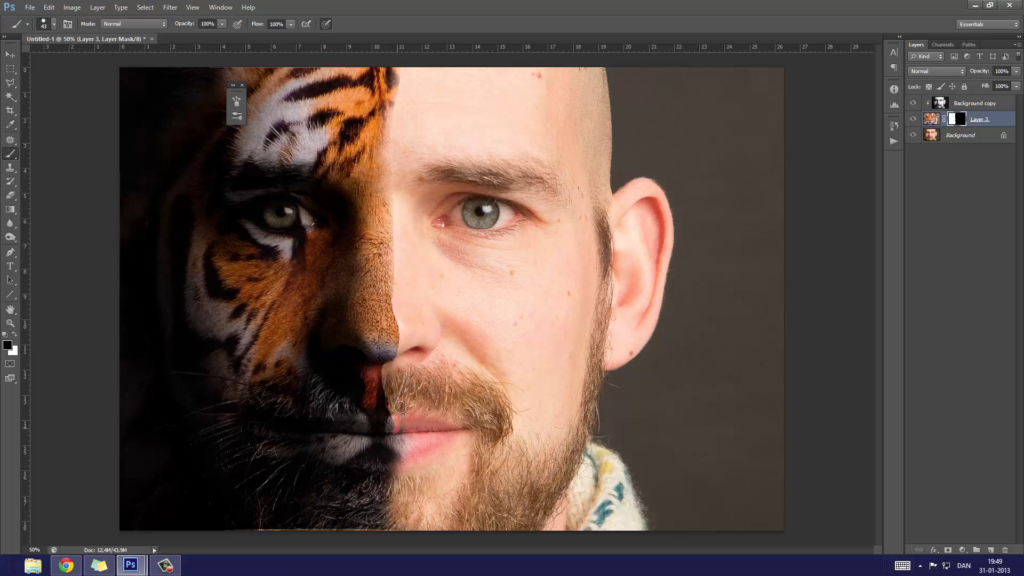
{"action": "key", "text": "ctrl+r"}
{"action": "key", "text": "ctrl+r"}
{"action": "key", "text": "x"}
Step: Touch up the mask along the upper profile edge, then target Layer 3's image
{"action": "left_click_drag", "start_coordinate": [392, 77], "coordinate": [379, 109]}
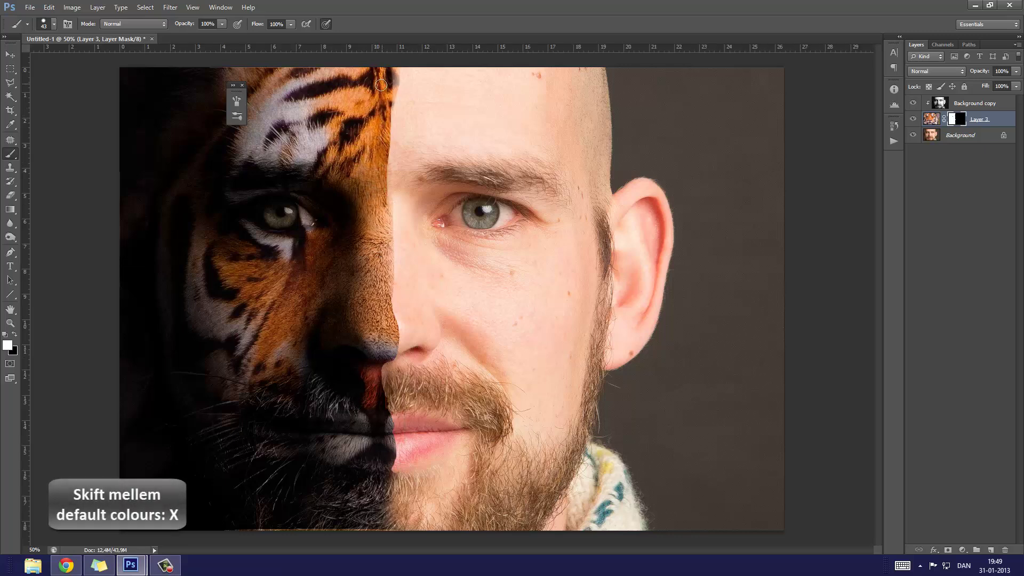
{"action": "key", "text": "x"}
{"action": "mouse_move", "coordinate": [378, 115]}
{"action": "left_mouse_down"}
{"action": "mouse_move", "coordinate": [389, 65]}
{"action": "mouse_move", "coordinate": [386, 112]}
{"action": "left_mouse_up"}
{"action": "key", "text": "x"}
{"action": "key", "text": "x"}
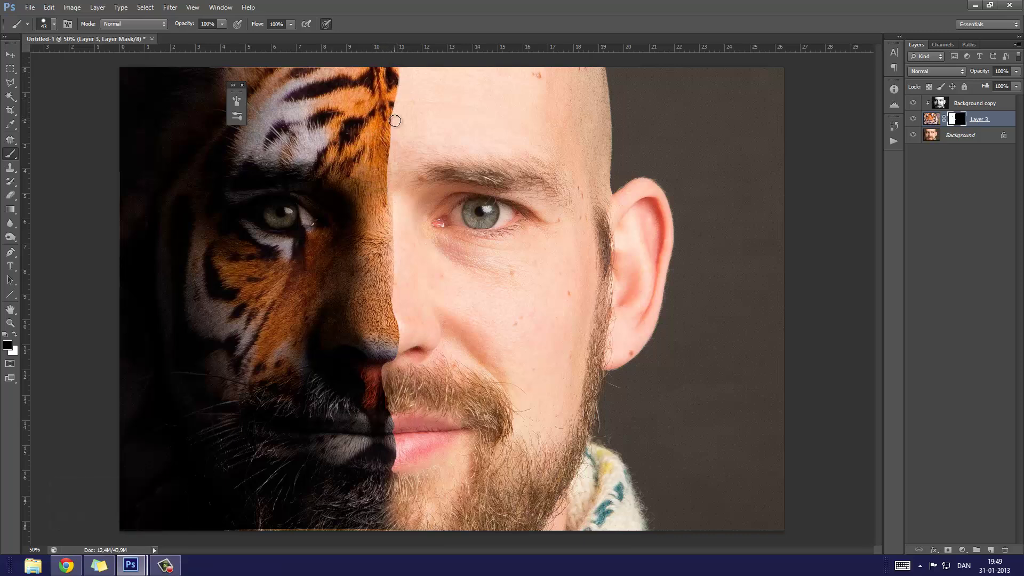
{"action": "key", "text": "x"}
{"action": "left_click", "coordinate": [931, 119]}
{"action": "key", "text": "x"}
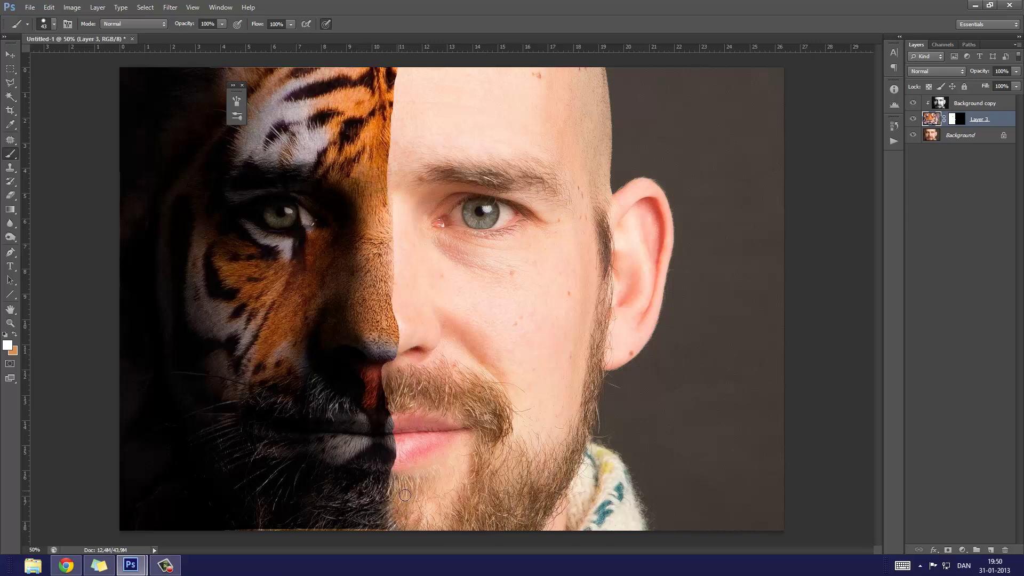
Step: Zoom out and back in on the tiger/human seam and browse the retouching tools
{"action": "key", "text": "z"}
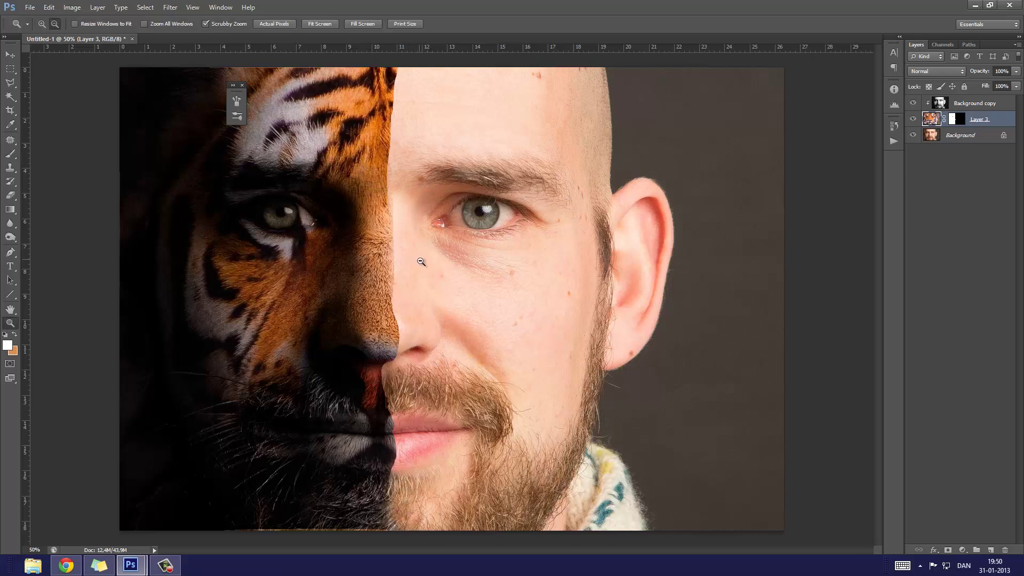
{"action": "left_click", "coordinate": [401, 258], "text": "alt"}
{"action": "left_click", "coordinate": [401, 259]}
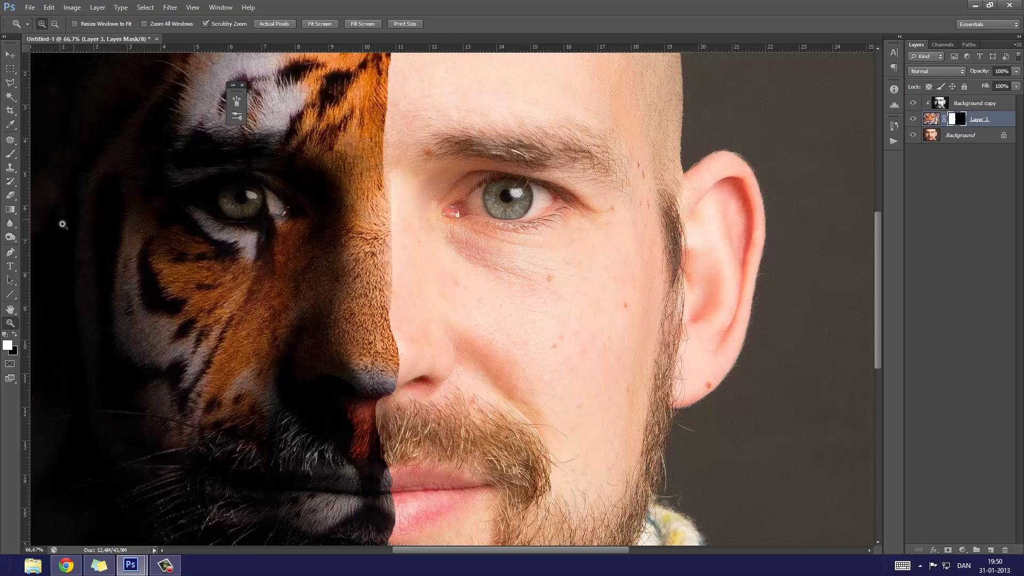
{"action": "left_click", "coordinate": [10, 238]}
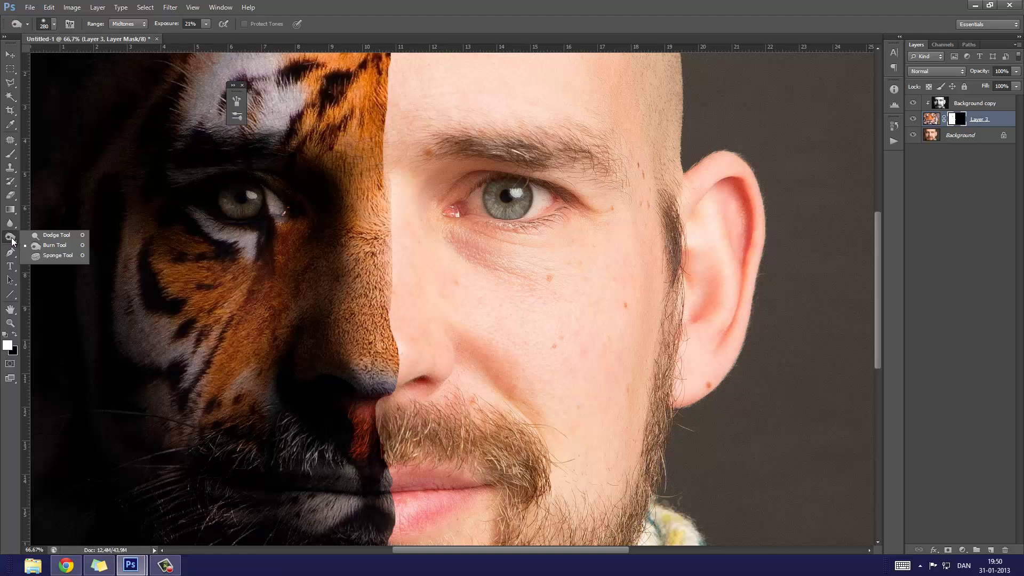
Step: Choose the Smudge tool at 90% strength and test forehead strokes, undoing both attempts
{"action": "left_click", "coordinate": [11, 222]}
{"action": "left_click", "coordinate": [50, 240]}
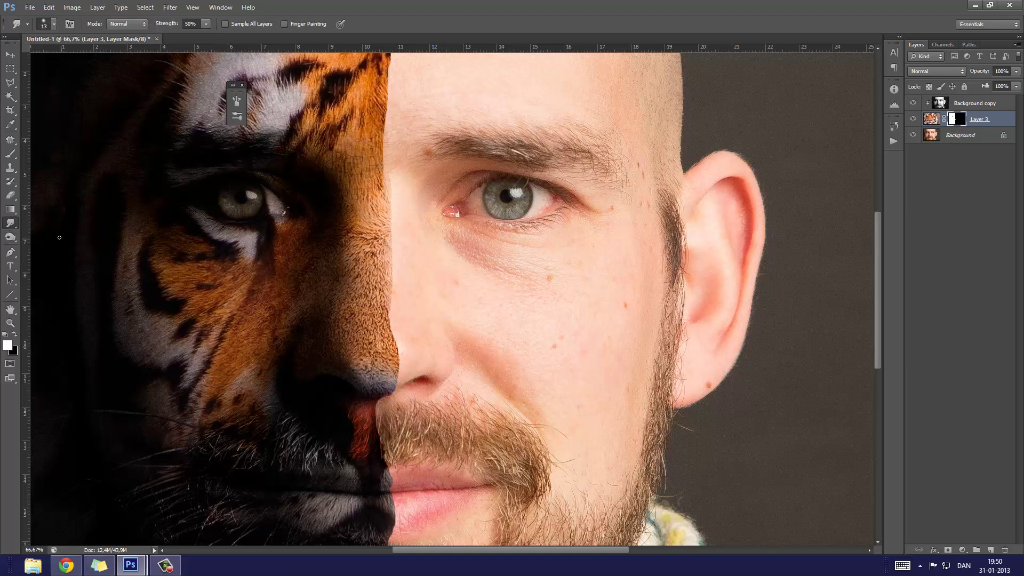
{"action": "left_click", "coordinate": [191, 23]}
{"action": "key", "text": "Return"}
{"action": "left_click_drag", "start_coordinate": [374, 109], "coordinate": [420, 101]}
{"action": "key", "text": "ctrl+z"}
{"action": "left_click_drag", "start_coordinate": [371, 109], "coordinate": [496, 98]}
{"action": "key", "text": "ctrl+z"}
Step: Smudge fur strands from the seam onto the forehead, checking them on the mask alone
{"action": "scroll", "coordinate": [395, 81], "scroll_direction": "up", "scroll_amount": 3}
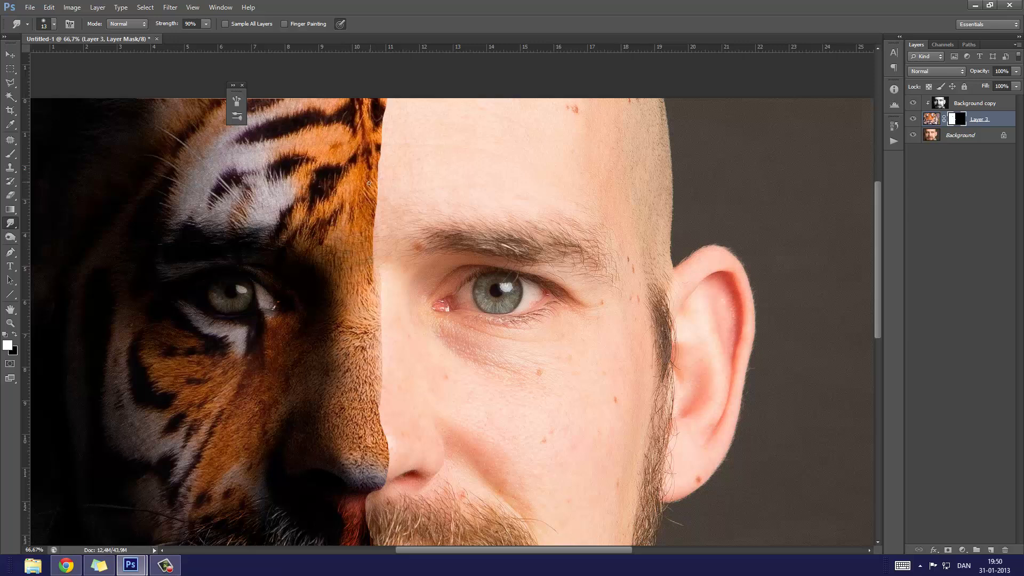
{"action": "left_click_drag", "start_coordinate": [376, 177], "coordinate": [445, 163]}
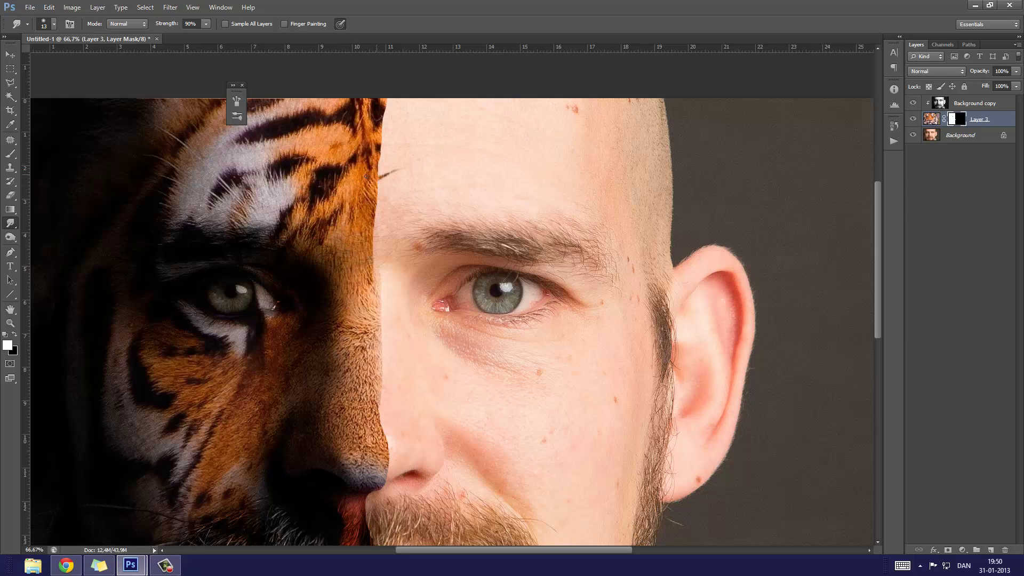
{"action": "left_click", "coordinate": [956, 119], "text": "alt"}
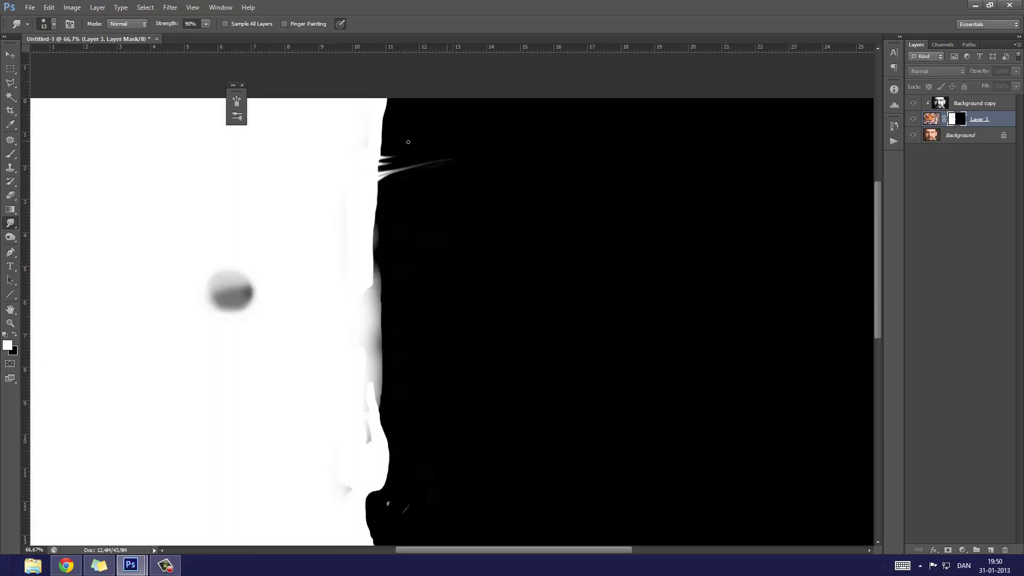
{"action": "left_click_drag", "start_coordinate": [380, 148], "coordinate": [442, 133]}
{"action": "mouse_move", "coordinate": [377, 145]}
{"action": "left_mouse_down"}
{"action": "mouse_move", "coordinate": [413, 135]}
{"action": "mouse_move", "coordinate": [418, 121]}
{"action": "left_mouse_up"}
{"action": "left_click", "coordinate": [957, 119], "text": "alt"}
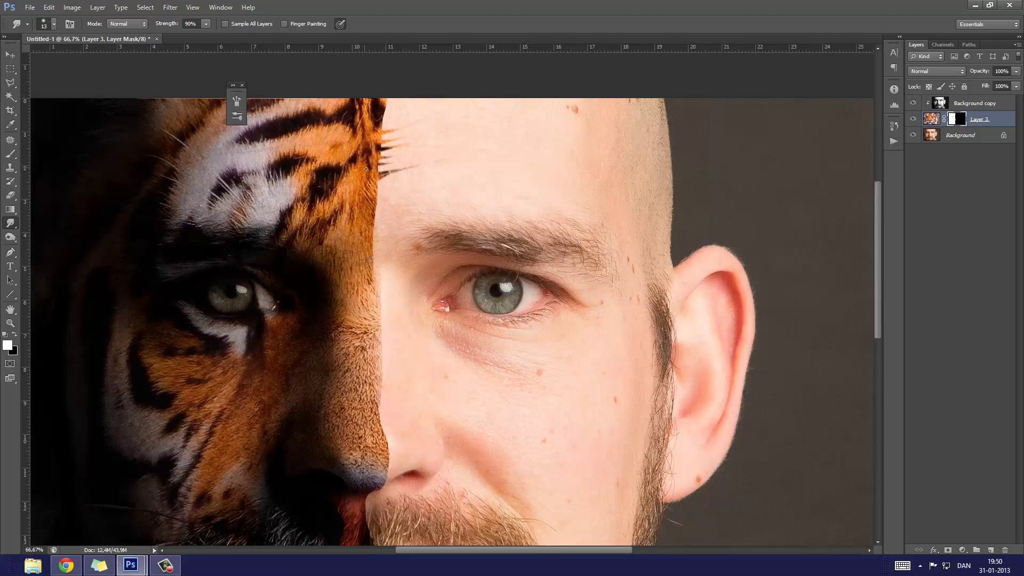
{"action": "mouse_move", "coordinate": [375, 165]}
{"action": "left_mouse_down"}
{"action": "mouse_move", "coordinate": [413, 161]}
{"action": "mouse_move", "coordinate": [394, 127]}
{"action": "mouse_move", "coordinate": [421, 113]}
{"action": "mouse_move", "coordinate": [410, 107]}
{"action": "left_mouse_up"}
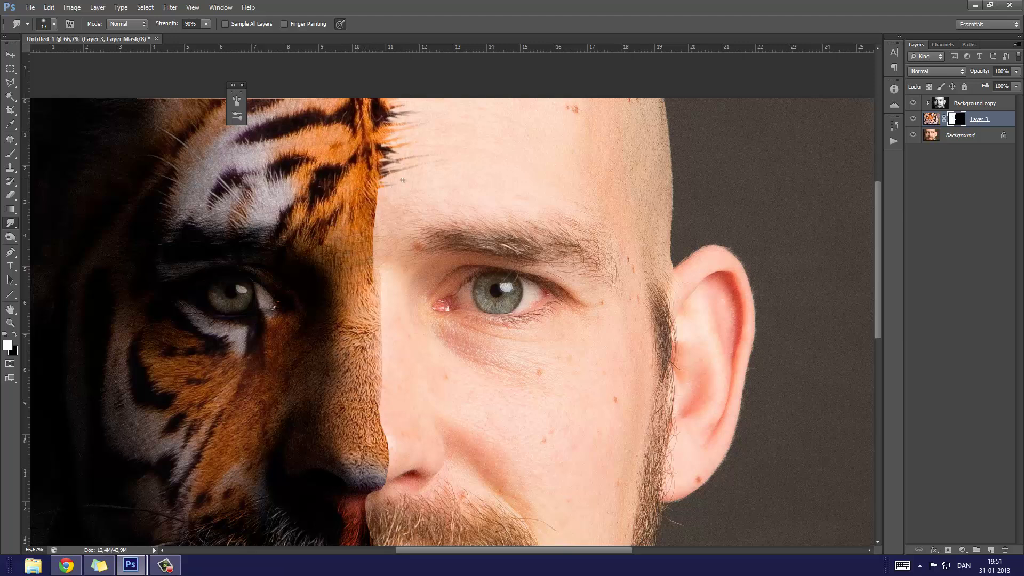
Step: Push more fur strands onto the forehead skin and down the seam beside the nose
{"action": "left_click_drag", "start_coordinate": [377, 202], "coordinate": [401, 201]}
{"action": "left_click_drag", "start_coordinate": [376, 192], "coordinate": [398, 189]}
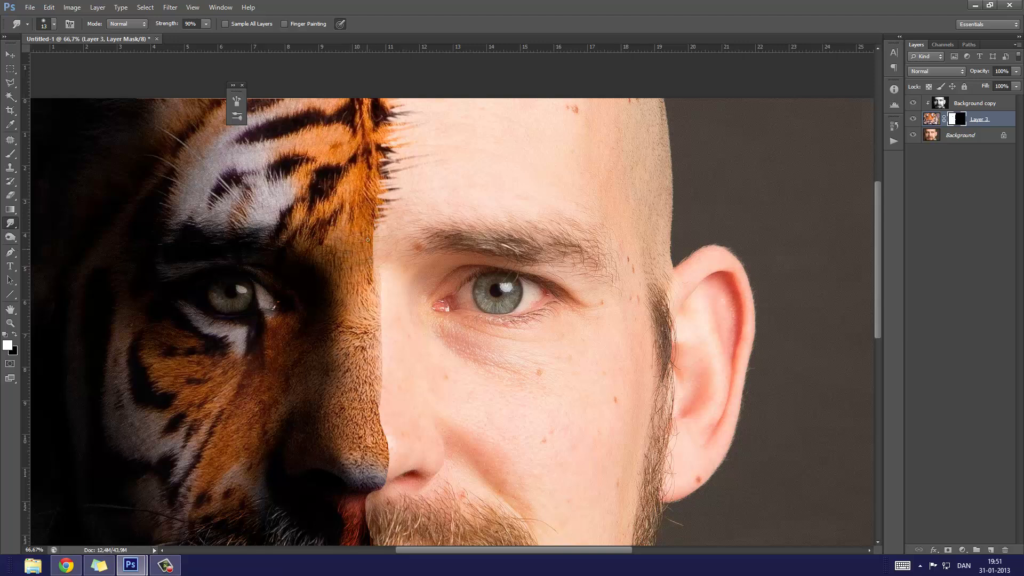
{"action": "left_click_drag", "start_coordinate": [372, 232], "coordinate": [386, 231]}
{"action": "left_click_drag", "start_coordinate": [372, 244], "coordinate": [389, 229]}
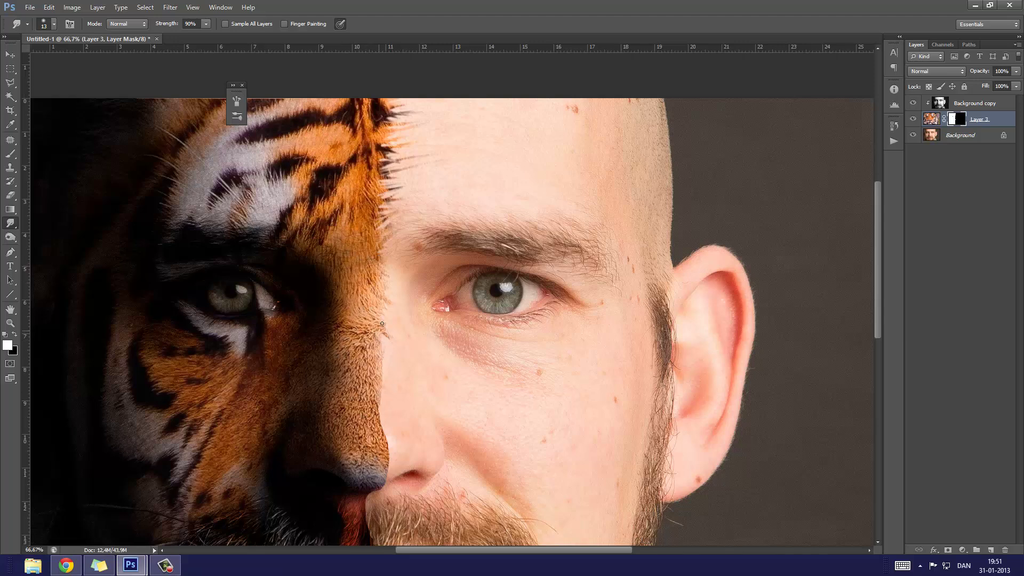
{"action": "left_click_drag", "start_coordinate": [366, 335], "coordinate": [373, 345]}
{"action": "left_click_drag", "start_coordinate": [396, 471], "coordinate": [394, 402]}
Step: Shrink the brush to size 6 and add fine fur strands along the upper seam
{"action": "right_click", "coordinate": [390, 357]}
{"action": "right_click", "coordinate": [394, 402]}
{"action": "type", "text": "6"}
{"action": "key", "text": "Return"}
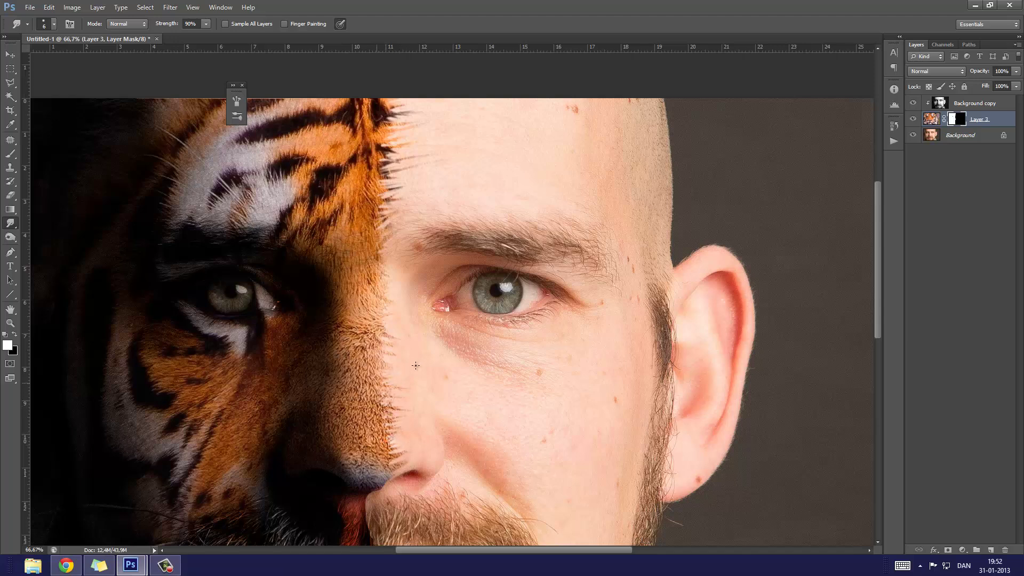
{"action": "left_click_drag", "start_coordinate": [389, 218], "coordinate": [382, 193]}
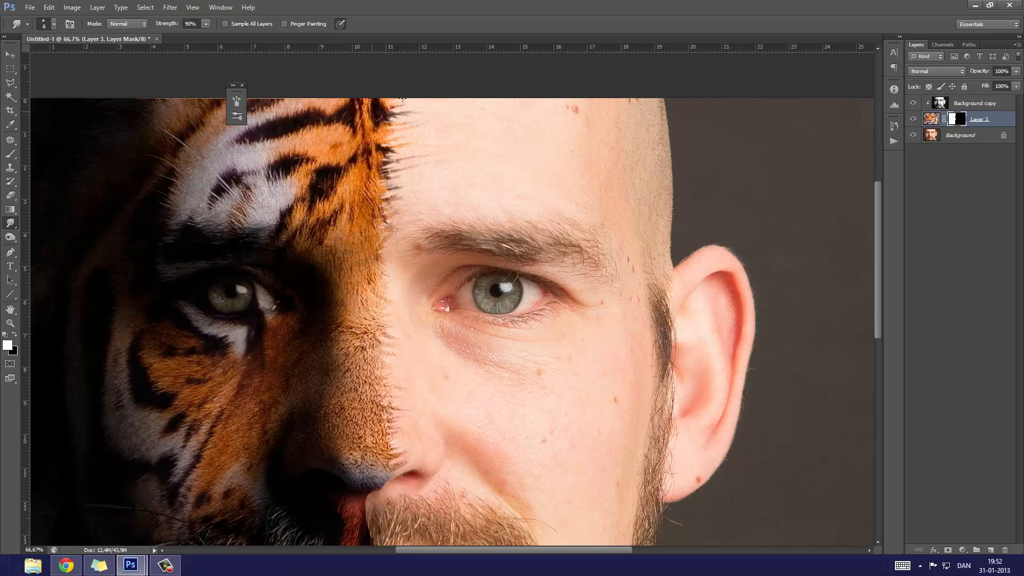
{"action": "mouse_move", "coordinate": [387, 150]}
{"action": "left_mouse_down"}
{"action": "mouse_move", "coordinate": [427, 158]}
{"action": "mouse_move", "coordinate": [416, 175]}
{"action": "mouse_move", "coordinate": [389, 115]}
{"action": "mouse_move", "coordinate": [436, 213]}
{"action": "left_mouse_up"}
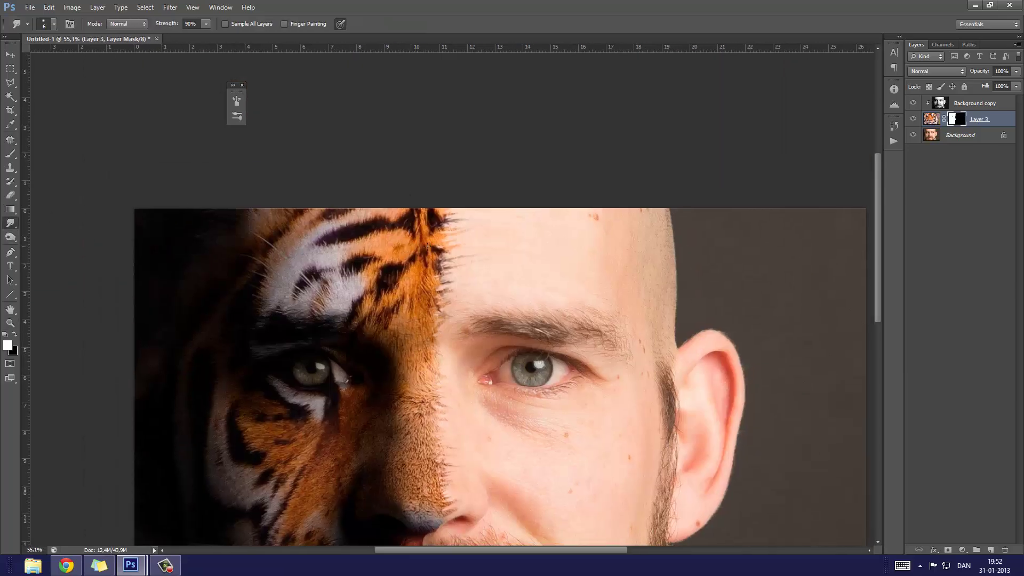
Step: Zoom in on the lips and smudge the dark fur edge into the upper lip with a size 7 brush
{"action": "scroll", "coordinate": [404, 246], "scroll_direction": "down", "scroll_amount": 5}
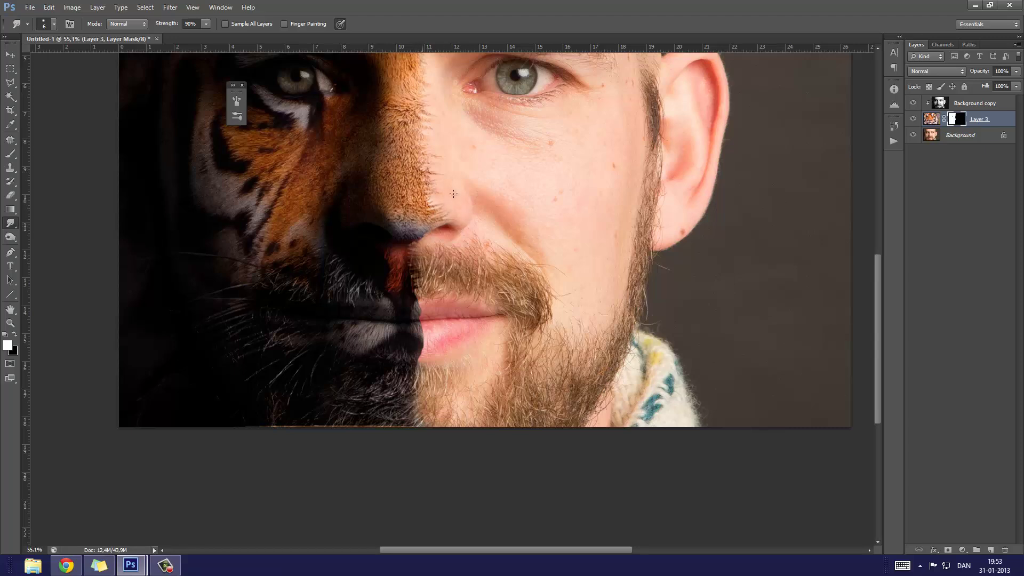
{"action": "scroll", "coordinate": [482, 179], "scroll_direction": "up", "scroll_amount": 2}
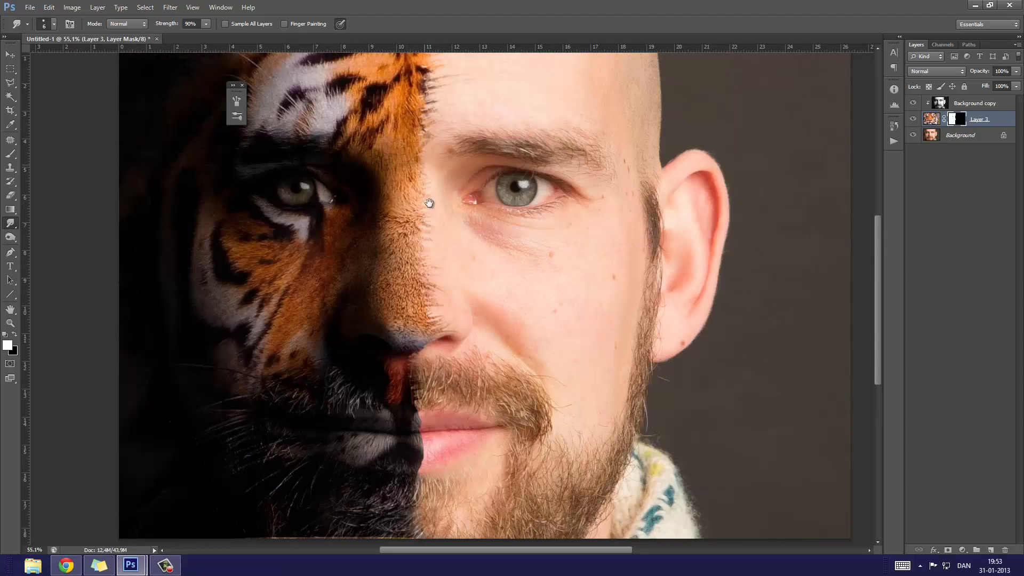
{"action": "scroll", "coordinate": [425, 339], "scroll_direction": "down", "scroll_amount": 3}
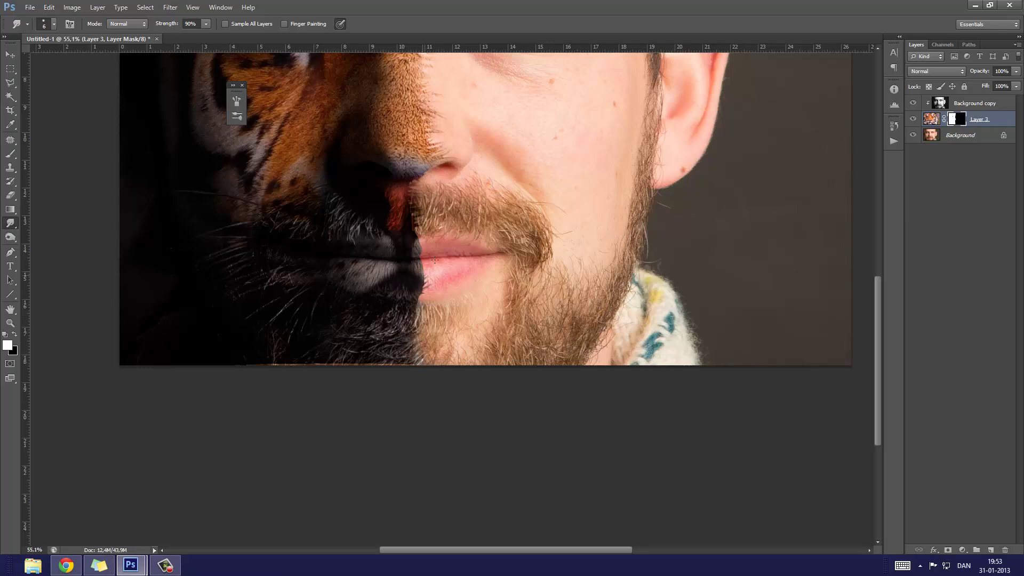
{"action": "left_click_drag", "start_coordinate": [435, 259], "coordinate": [480, 260]}
{"action": "right_click", "coordinate": [470, 275]}
{"action": "key", "text": "Return"}
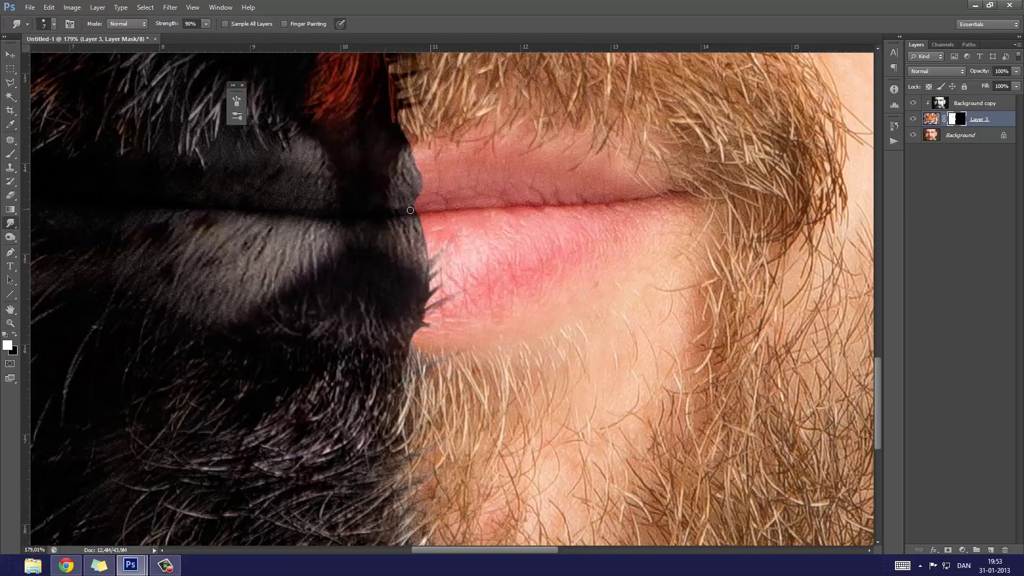
{"action": "mouse_move", "coordinate": [410, 210]}
{"action": "left_mouse_down"}
{"action": "mouse_move", "coordinate": [429, 182]}
{"action": "mouse_move", "coordinate": [414, 120]}
{"action": "mouse_move", "coordinate": [436, 195]}
{"action": "mouse_move", "coordinate": [437, 325]}
{"action": "mouse_move", "coordinate": [396, 329]}
{"action": "left_mouse_up"}
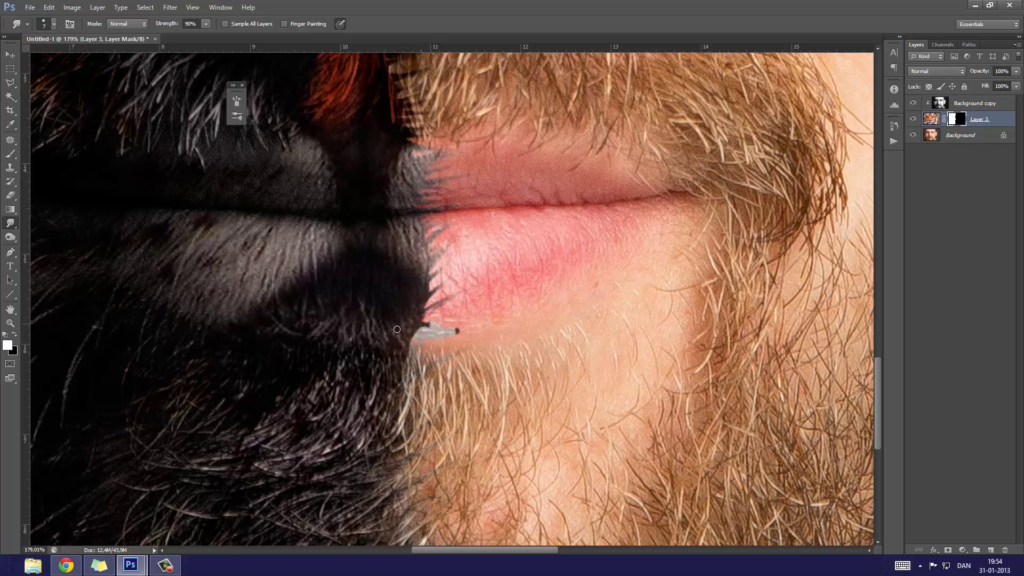
{"action": "key", "text": "z"}
{"action": "scroll", "coordinate": [418, 402], "scroll_direction": "down", "scroll_amount": 5}
{"action": "scroll", "coordinate": [418, 402], "scroll_direction": "down", "scroll_amount": 3}
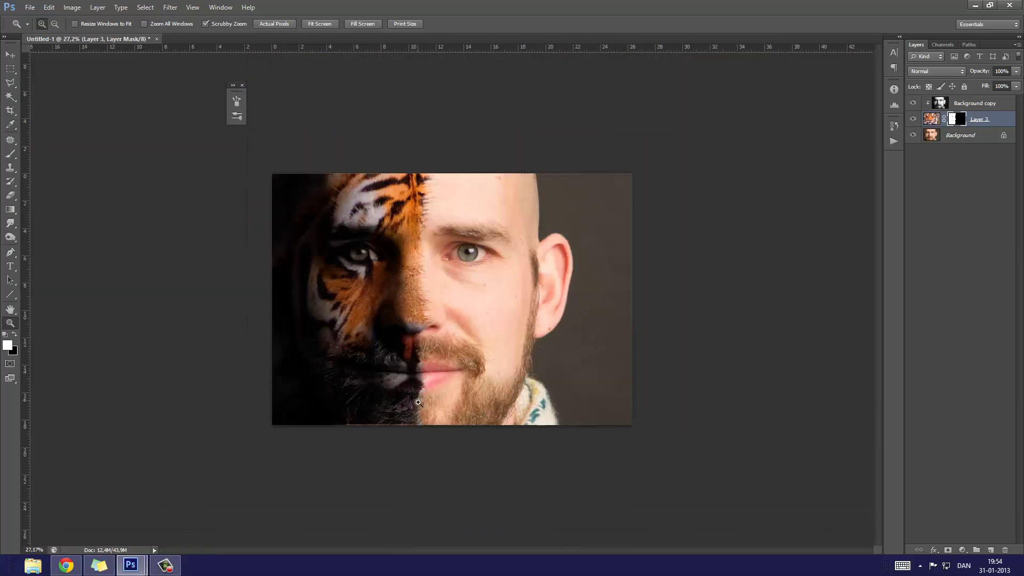
{"action": "scroll", "coordinate": [419, 403], "scroll_direction": "up", "scroll_amount": 6}
Step: Clone Stamp fur texture at 100% over the white patch beside the chin on Layer 3's pixels
{"action": "key", "text": "r"}
{"action": "left_click", "coordinate": [913, 119], "text": "alt"}
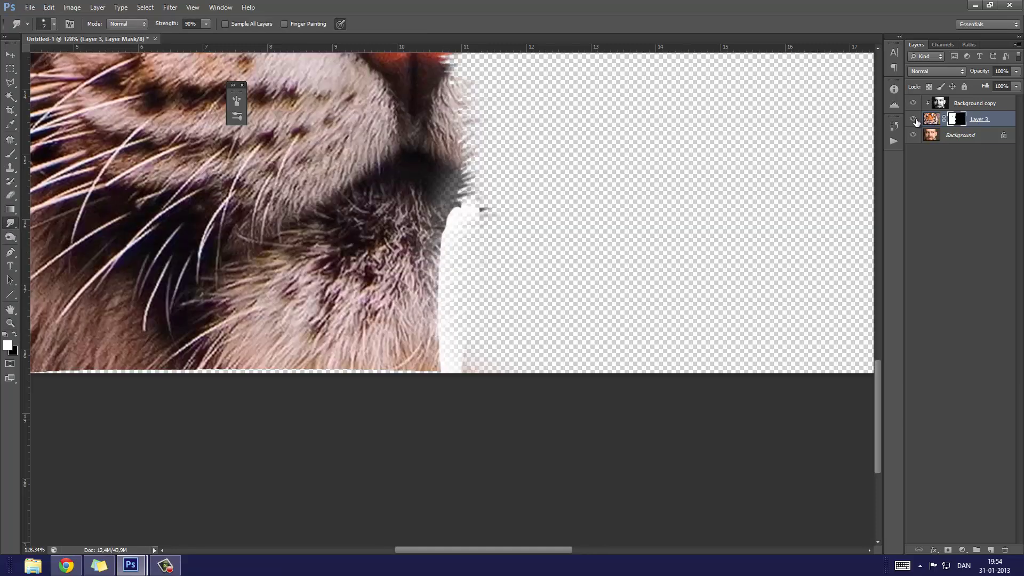
{"action": "left_click", "coordinate": [914, 120], "text": "alt"}
{"action": "key", "text": "s"}
{"action": "left_click", "coordinate": [931, 119]}
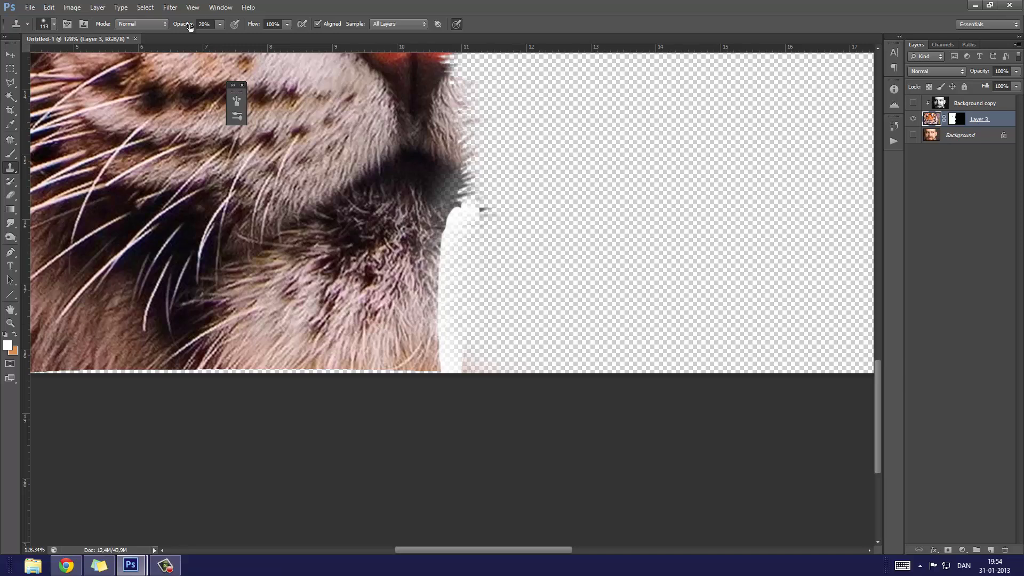
{"action": "key", "text": "0"}
{"action": "left_click_drag", "start_coordinate": [448, 213], "coordinate": [454, 351]}
{"action": "left_click_drag", "start_coordinate": [453, 203], "coordinate": [443, 341]}
Step: Show all layers, smudge Layer 3's mask edge at the lips, and zoom out
{"action": "left_click", "coordinate": [912, 104]}
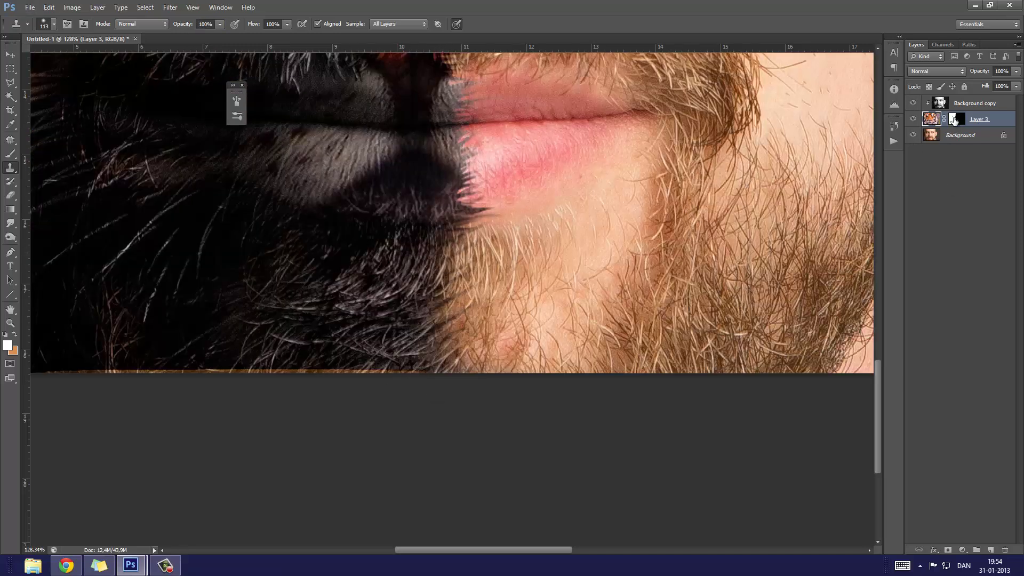
{"action": "left_click", "coordinate": [956, 119]}
{"action": "key", "text": "r"}
{"action": "left_click_drag", "start_coordinate": [470, 216], "coordinate": [448, 258]}
{"action": "key", "text": "ctrl+r"}
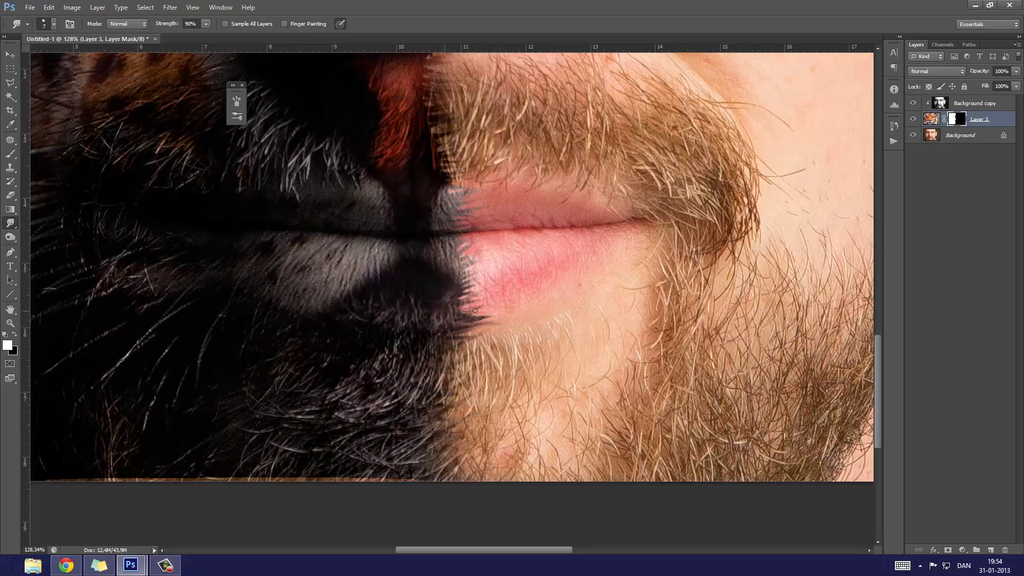
{"action": "scroll", "coordinate": [454, 245], "scroll_direction": "up", "scroll_amount": 5}
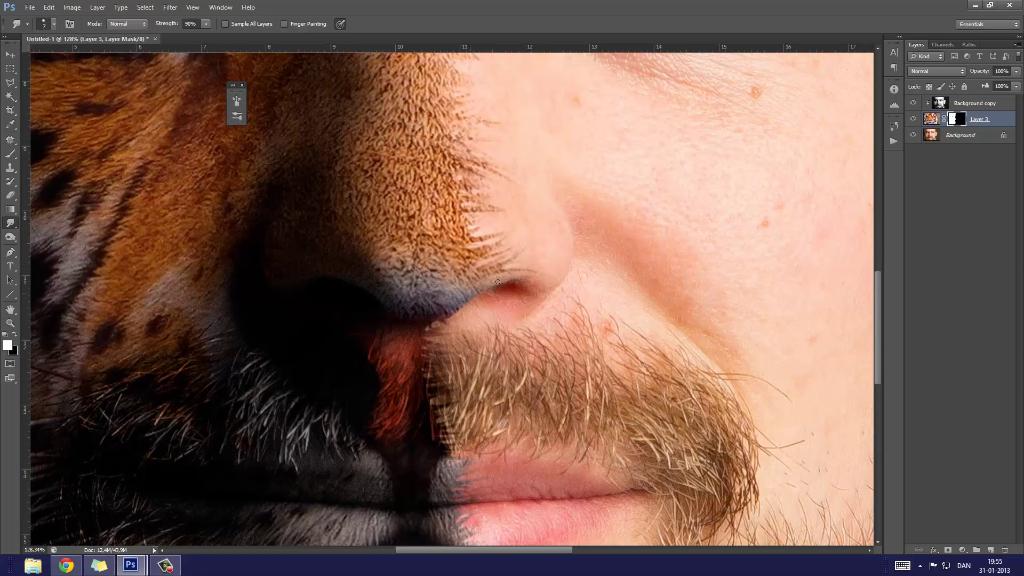
{"action": "key", "text": "z"}
{"action": "key", "text": "ctrl+minus"}
{"action": "key", "text": "ctrl+minus"}
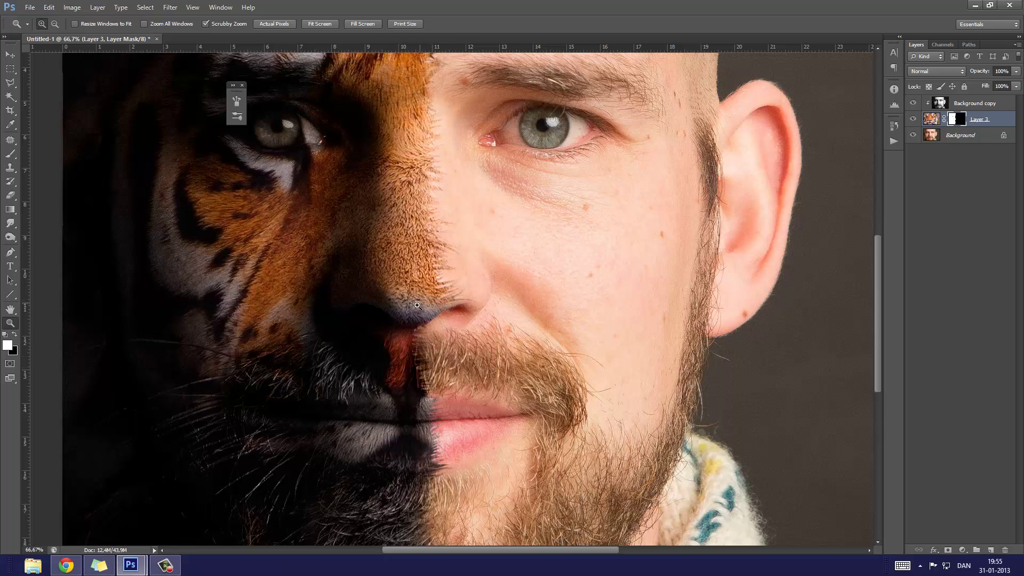
Step: Pan to the upper face and solo Layer 3 to check the tiger's nose and fur edge
{"action": "left_click_drag", "start_coordinate": [407, 380], "coordinate": [435, 337]}
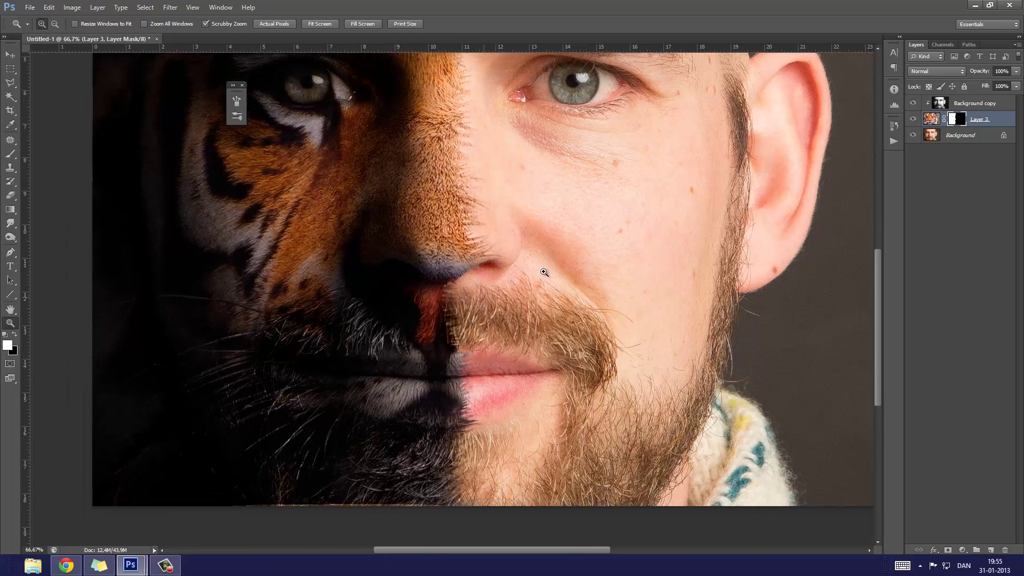
{"action": "key", "text": "alt"}
{"action": "left_click", "coordinate": [913, 121], "text": "alt"}
{"action": "left_click", "coordinate": [913, 121], "text": "alt"}
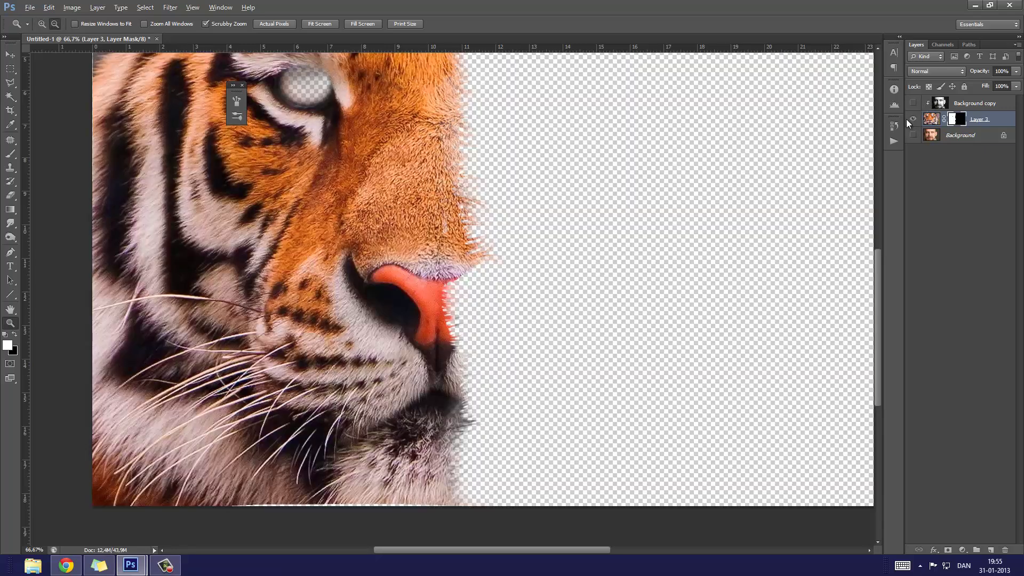
{"action": "left_click", "coordinate": [913, 119]}
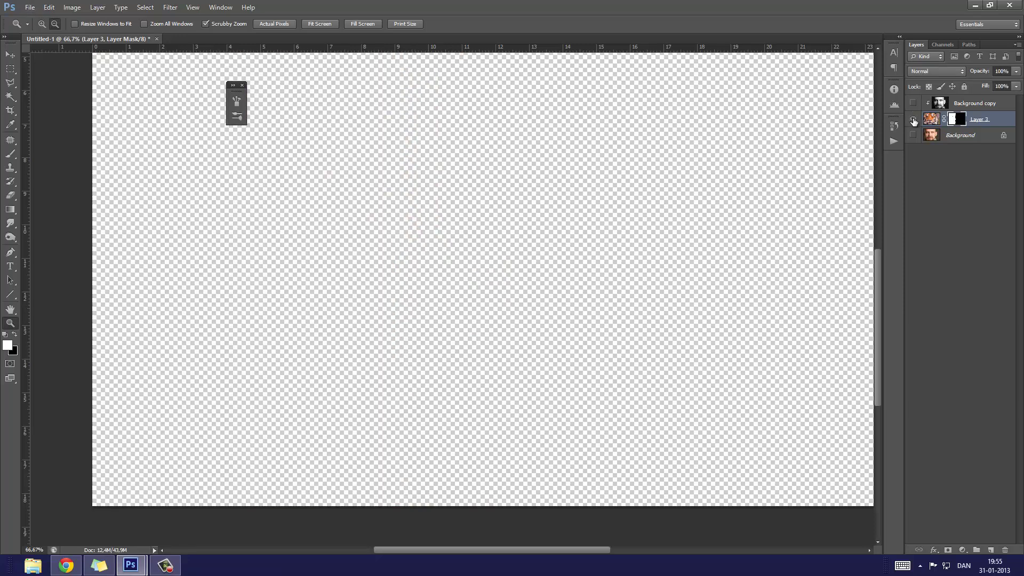
Step: Turn the other layers back on and end Layer 3's solo view so all layers show
{"action": "left_click", "coordinate": [913, 102]}
{"action": "left_click", "coordinate": [913, 134]}
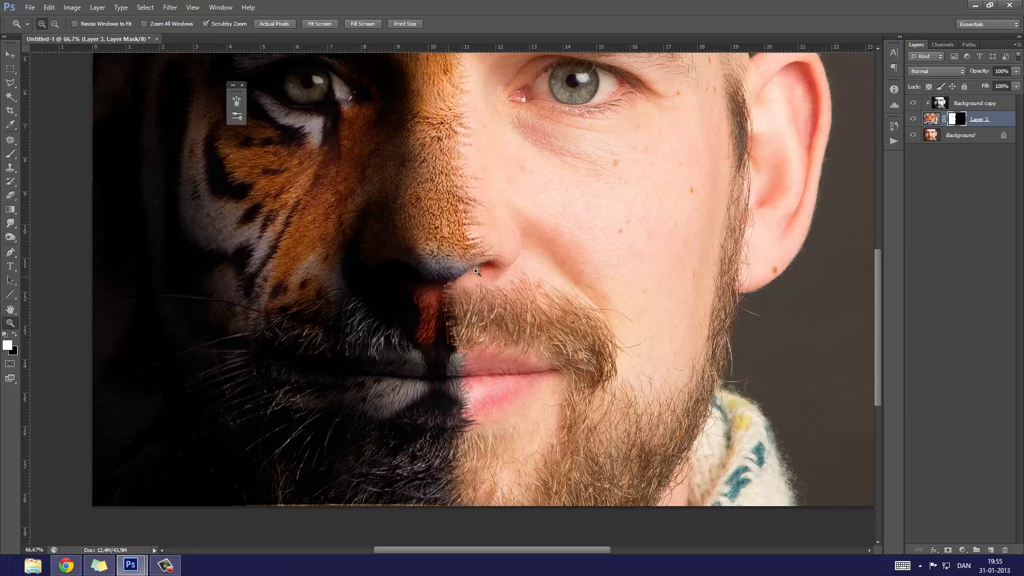
{"action": "key", "text": "alt"}
{"action": "left_click", "coordinate": [913, 120], "text": "alt"}
{"action": "left_click", "coordinate": [912, 121], "text": "alt"}
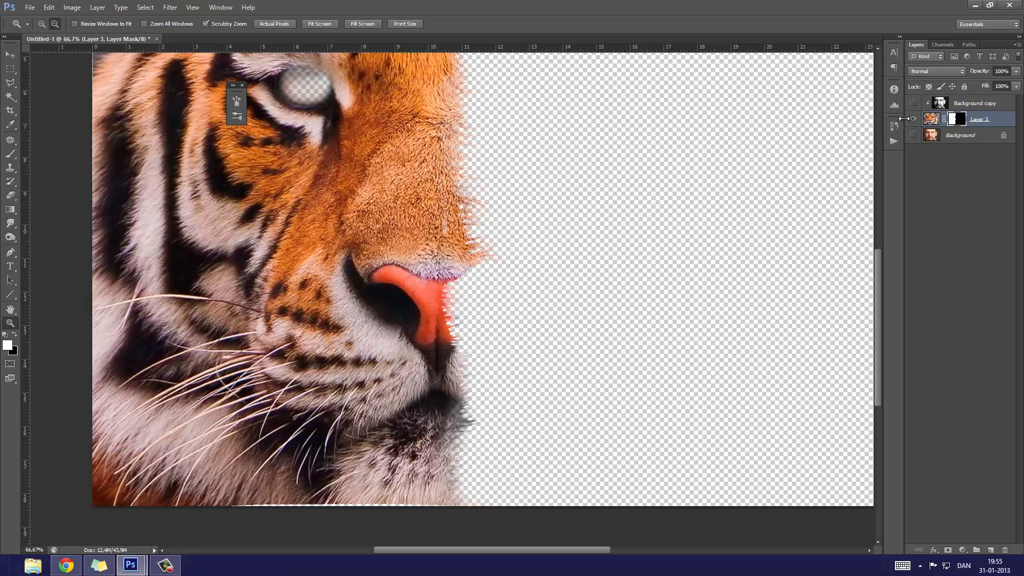
{"action": "left_click", "coordinate": [909, 122], "text": "alt"}
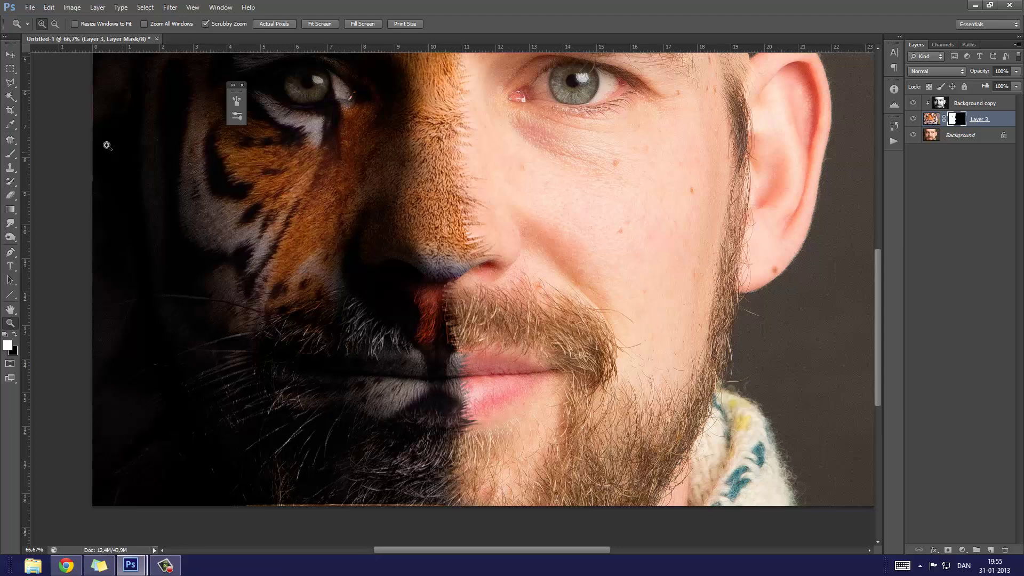
Step: Try cloning over the tiger's nose with the Clone Stamp, undoing the stray patch
{"action": "left_click", "coordinate": [10, 168]}
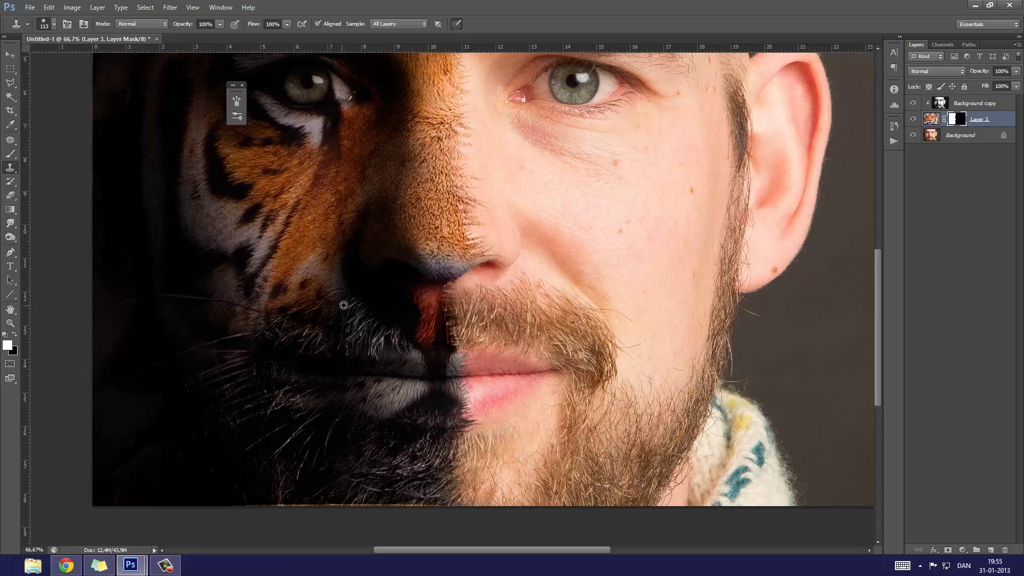
{"action": "left_click_drag", "start_coordinate": [407, 299], "coordinate": [422, 301]}
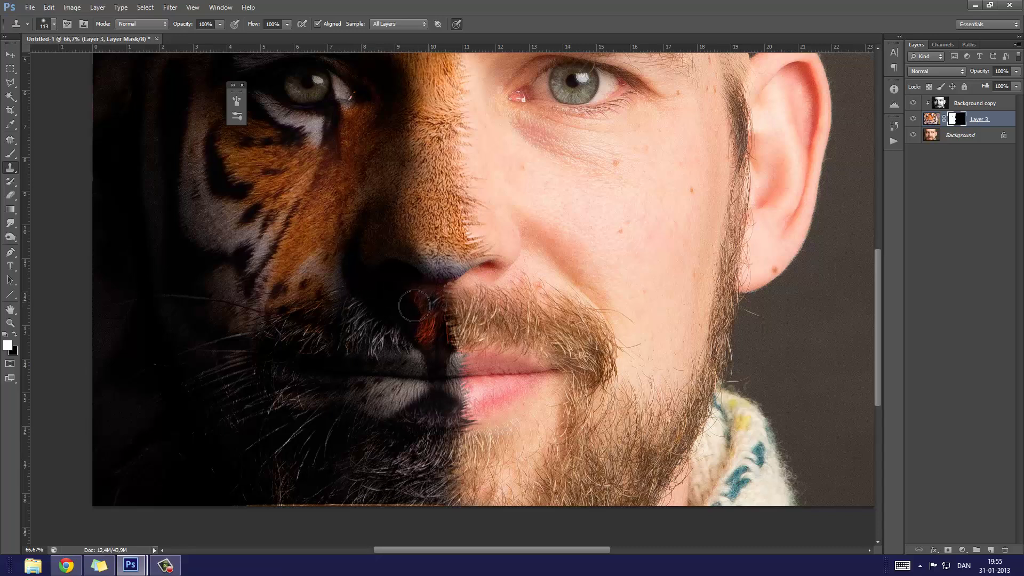
{"action": "left_click", "coordinate": [527, 274]}
{"action": "key", "text": "ctrl+z"}
Step: On Layer 3's image, clone fur from beside the nose over the red patch and lip seam with a smaller brush
{"action": "left_click", "coordinate": [931, 119]}
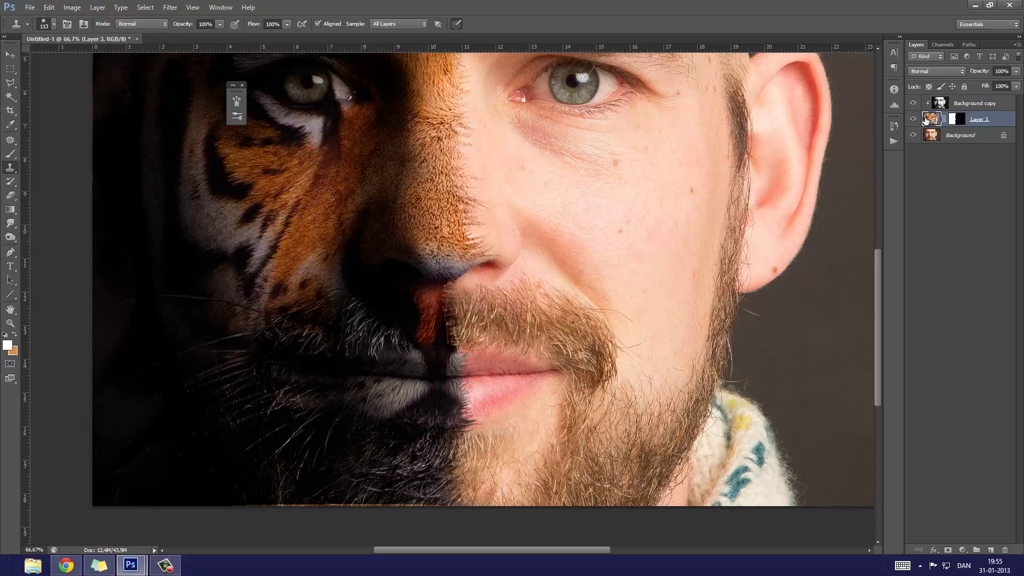
{"action": "left_click", "coordinate": [351, 304], "text": "alt"}
{"action": "mouse_move", "coordinate": [424, 297]}
{"action": "left_mouse_down"}
{"action": "mouse_move", "coordinate": [445, 297]}
{"action": "mouse_move", "coordinate": [453, 272]}
{"action": "mouse_move", "coordinate": [472, 291]}
{"action": "left_mouse_up"}
{"action": "right_click", "coordinate": [457, 269]}
{"action": "key", "text": "Return"}
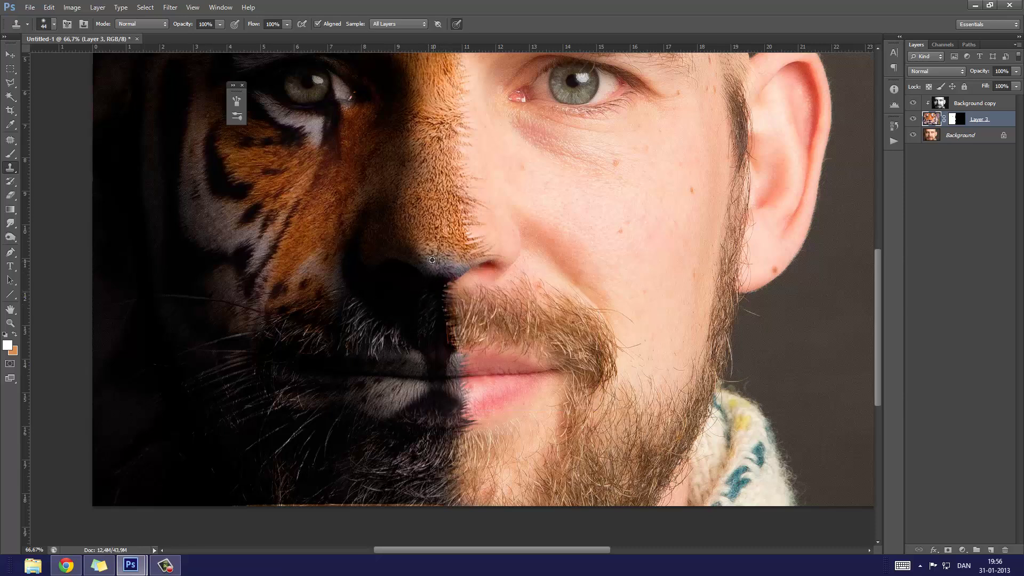
{"action": "left_click", "coordinate": [436, 263], "text": "alt"}
{"action": "left_click_drag", "start_coordinate": [438, 283], "coordinate": [437, 278]}
{"action": "left_click_drag", "start_coordinate": [433, 288], "coordinate": [433, 336]}
Step: Set clone Sample to Current & Below and enlarge the brush to about 100 px on Layer 3
{"action": "left_click", "coordinate": [398, 24]}
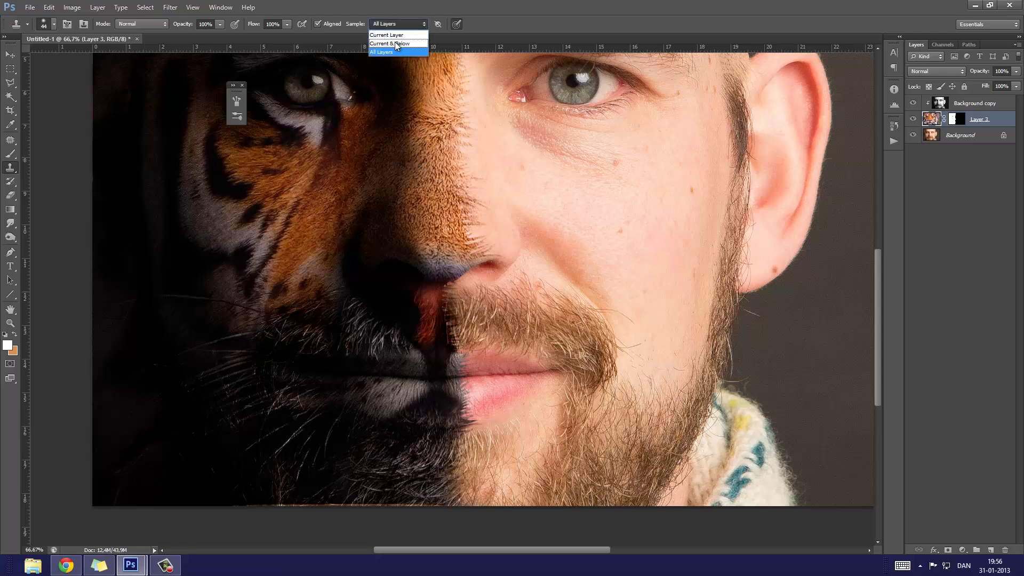
{"action": "left_click", "coordinate": [395, 43]}
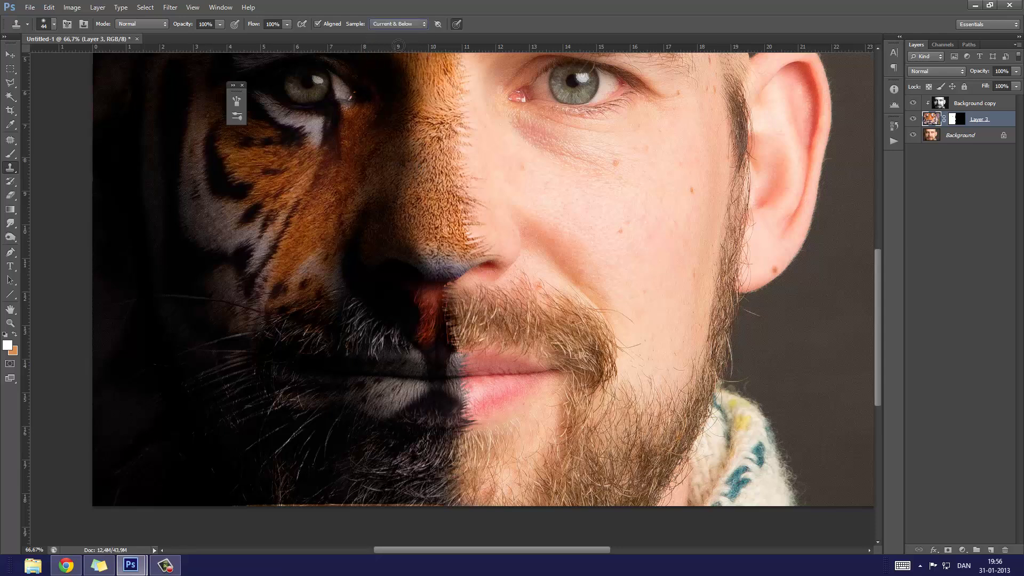
{"action": "right_click", "coordinate": [356, 324]}
{"action": "left_click_drag", "start_coordinate": [404, 341], "coordinate": [430, 351]}
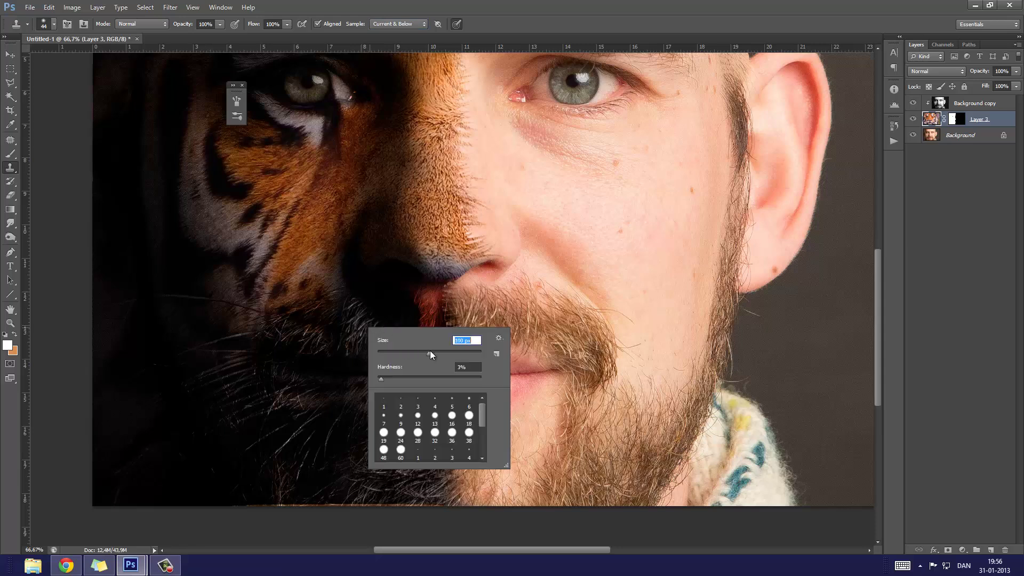
{"action": "key", "text": "Return"}
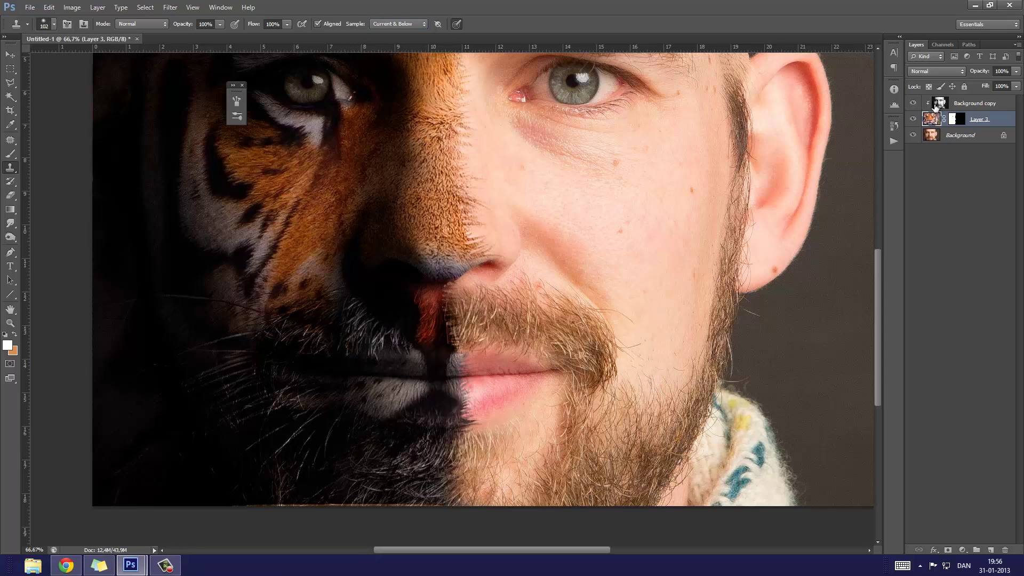
{"action": "left_click", "coordinate": [935, 106]}
{"action": "left_click", "coordinate": [931, 119]}
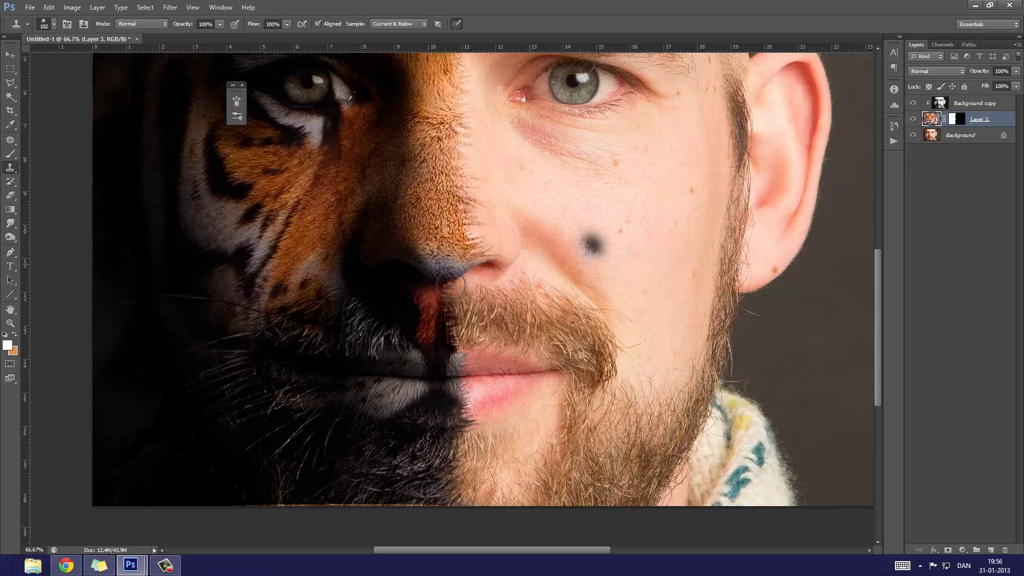
Step: Clone dark fur over the red patch and orange streak beside the nose and moustache
{"action": "left_click", "coordinate": [347, 329], "text": "alt"}
{"action": "mouse_move", "coordinate": [406, 346]}
{"action": "left_mouse_down"}
{"action": "mouse_move", "coordinate": [421, 312]}
{"action": "mouse_move", "coordinate": [370, 322]}
{"action": "left_mouse_up"}
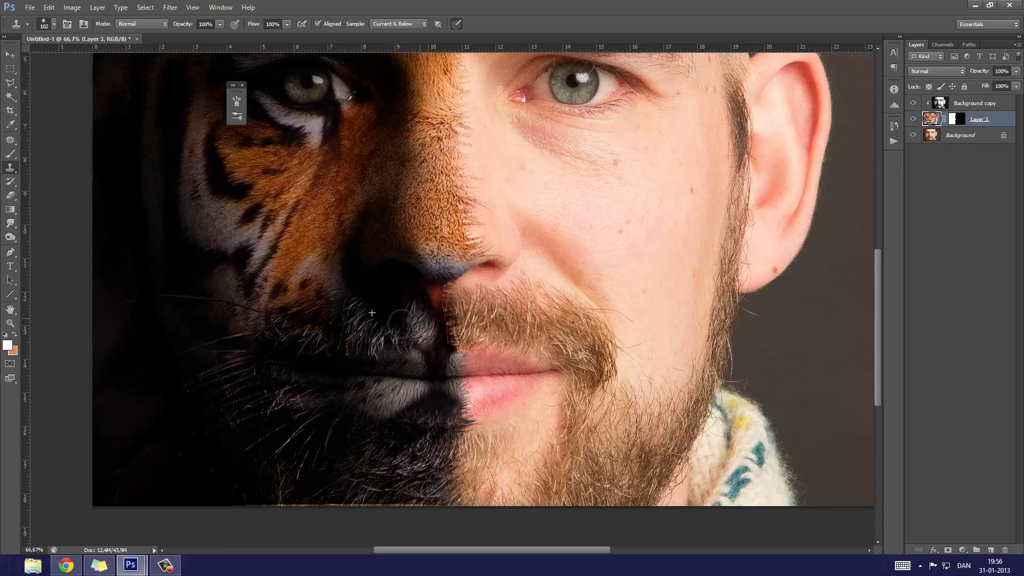
{"action": "left_click", "coordinate": [369, 321]}
{"action": "left_click", "coordinate": [352, 324], "text": "alt"}
{"action": "mouse_move", "coordinate": [419, 309]}
{"action": "left_mouse_down"}
{"action": "mouse_move", "coordinate": [429, 308]}
{"action": "mouse_move", "coordinate": [423, 338]}
{"action": "left_mouse_up"}
{"action": "left_click", "coordinate": [391, 326], "text": "alt"}
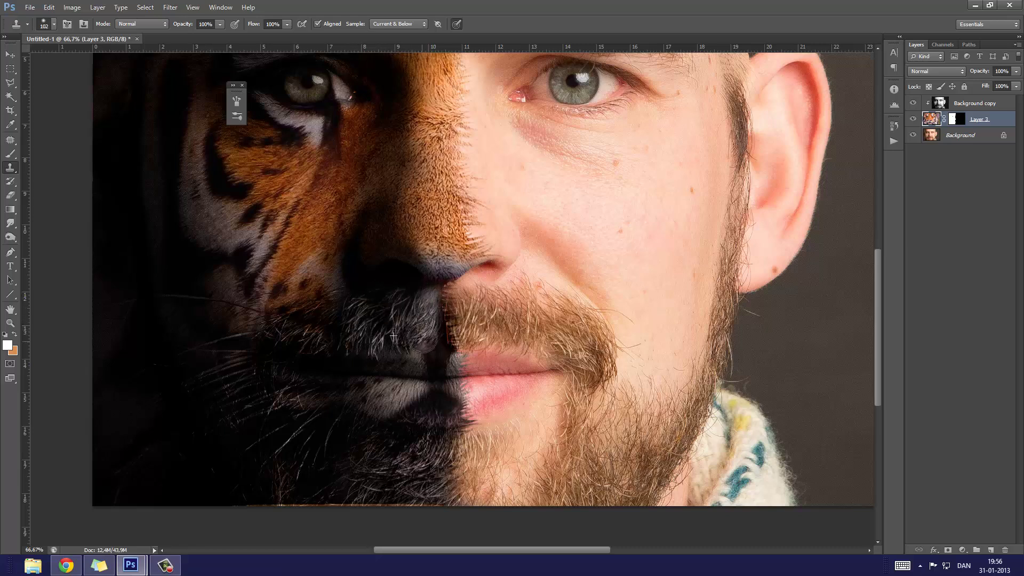
{"action": "left_click", "coordinate": [293, 177], "text": "alt"}
{"action": "mouse_move", "coordinate": [394, 293]}
{"action": "left_mouse_down"}
{"action": "mouse_move", "coordinate": [422, 309]}
{"action": "mouse_move", "coordinate": [406, 320]}
{"action": "left_mouse_up"}
Step: Zoom in closely on the seam under the tiger's nose
{"action": "key", "text": "z"}
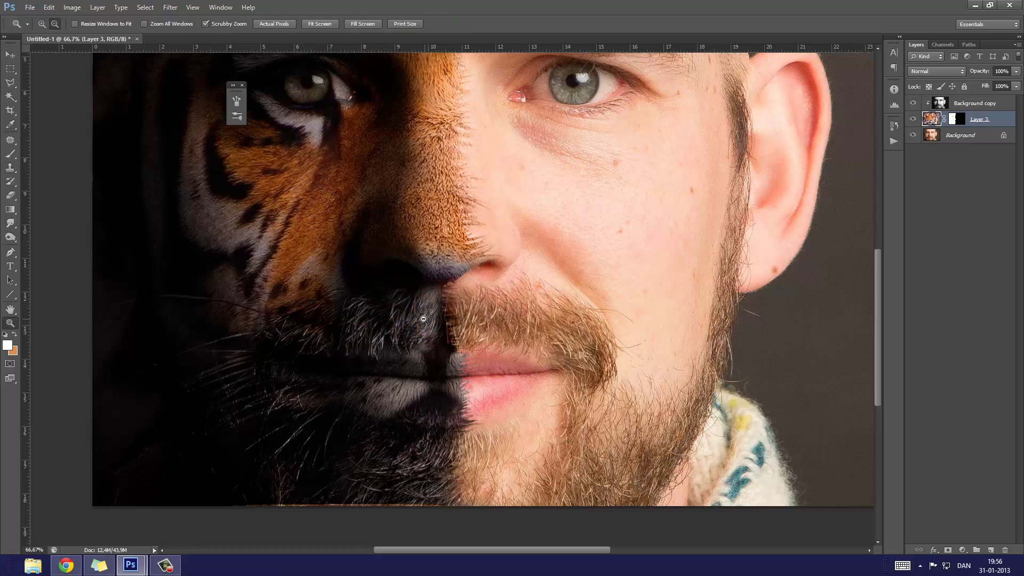
{"action": "left_click", "coordinate": [423, 319], "text": "alt"}
{"action": "left_click", "coordinate": [317, 377]}
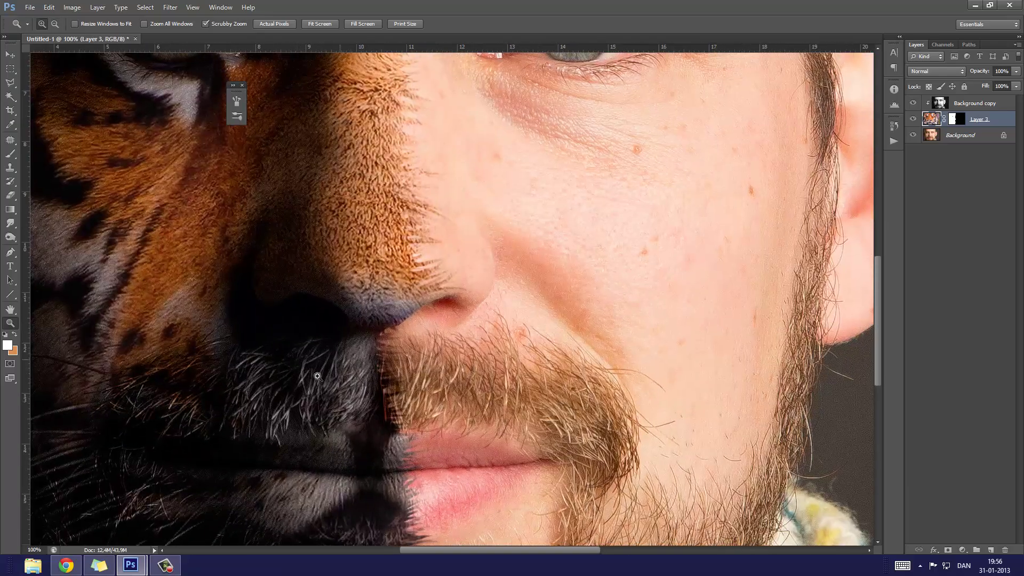
{"action": "scroll", "coordinate": [343, 354], "scroll_direction": "down", "scroll_amount": 3}
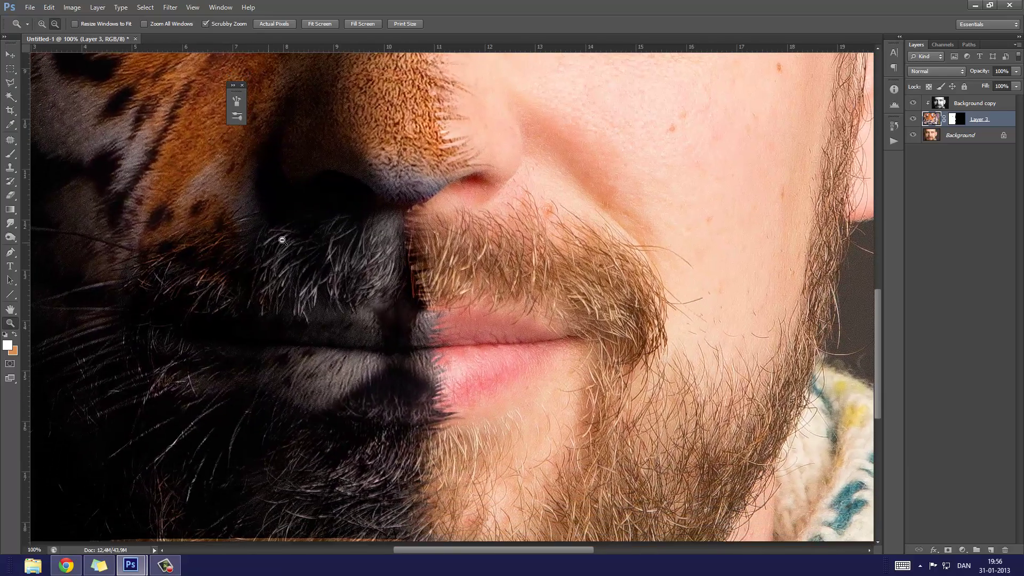
{"action": "left_click", "coordinate": [282, 240], "text": "alt"}
{"action": "left_click_drag", "start_coordinate": [297, 240], "coordinate": [427, 317]}
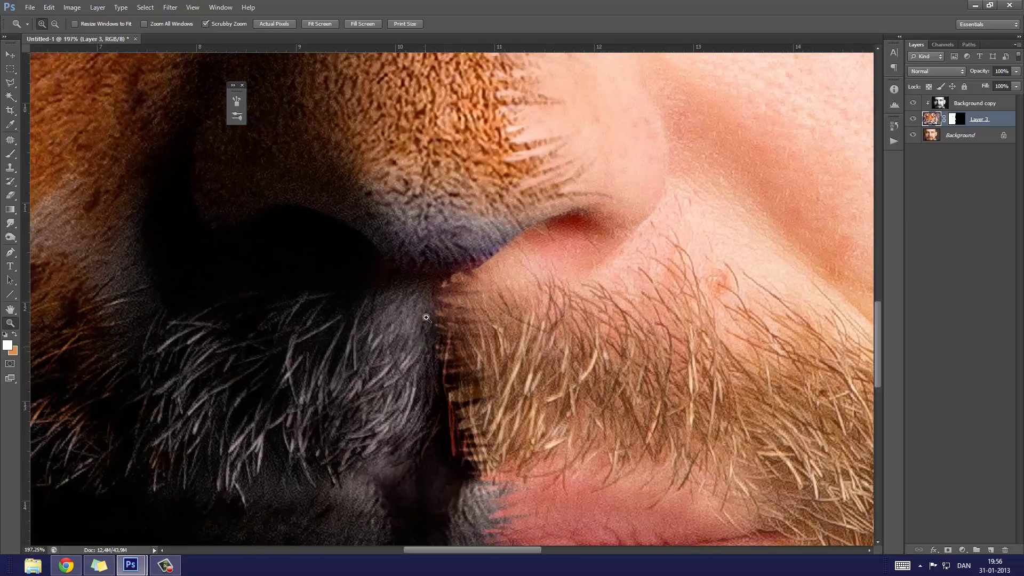
Step: Clone fur from above the seam across the area under the nose, then fit the whole image in view
{"action": "key", "text": "s"}
{"action": "right_click", "coordinate": [438, 248]}
{"action": "key", "text": "Return"}
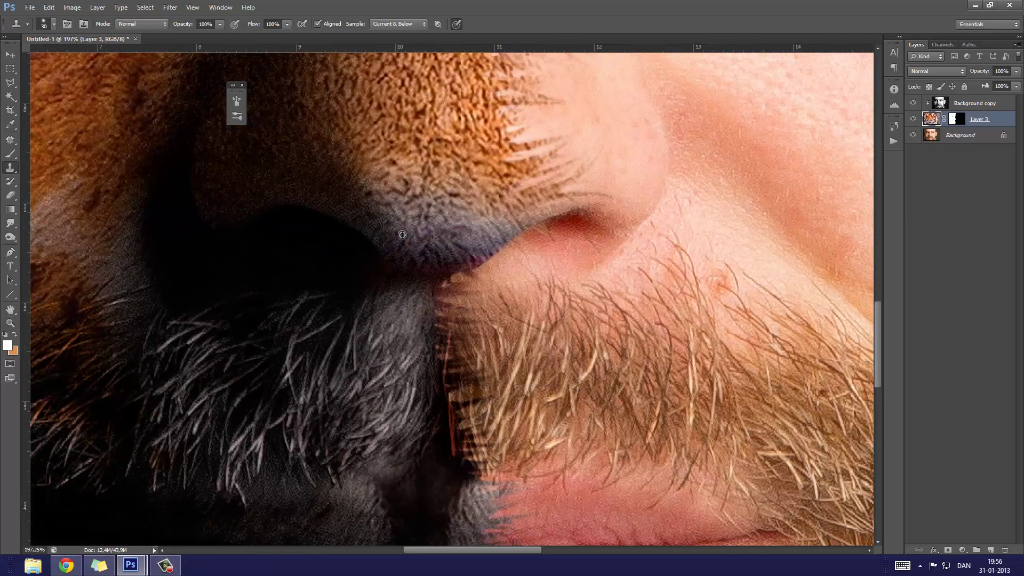
{"action": "left_click", "coordinate": [402, 234], "text": "alt"}
{"action": "left_click_drag", "start_coordinate": [397, 255], "coordinate": [462, 268]}
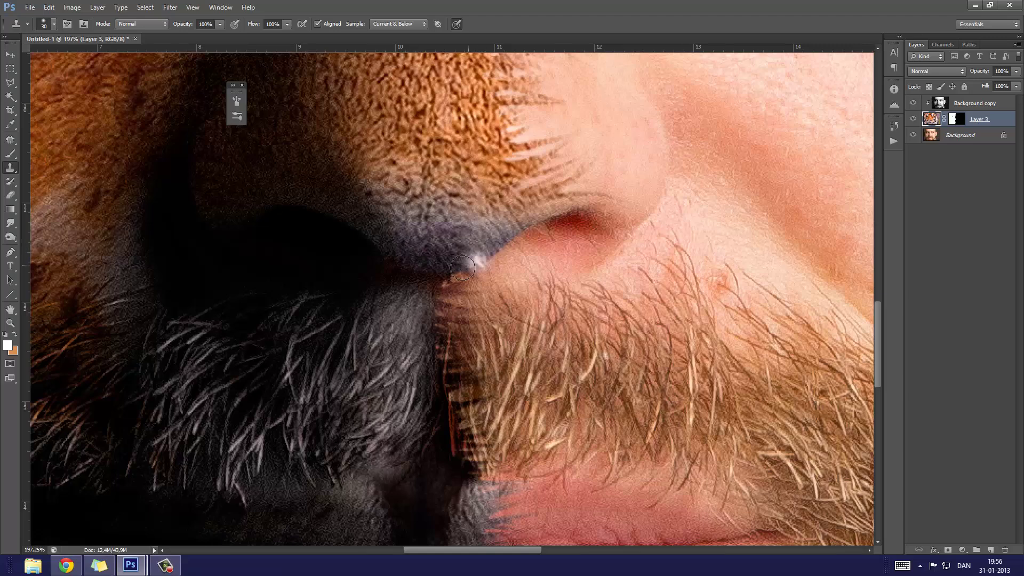
{"action": "key", "text": "z"}
{"action": "key", "text": "ctrl+minus"}
{"action": "key", "text": "ctrl+minus"}
{"action": "key", "text": "ctrl+minus"}
{"action": "key", "text": "ctrl+minus"}
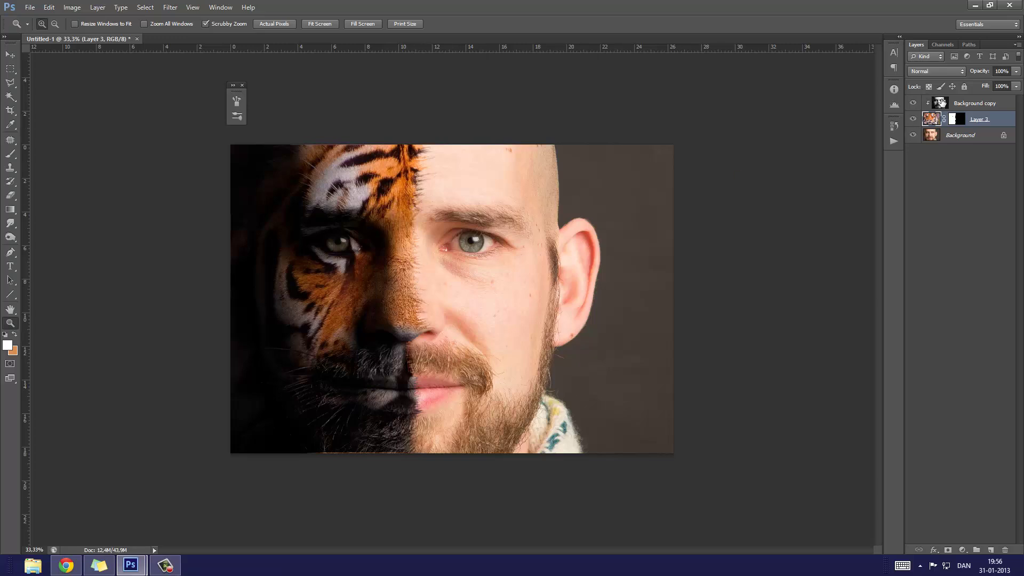
{"action": "left_click", "coordinate": [942, 102]}
Step: Add Layer 4 above Background and fill it with orange #ff7800 as the foreground colour
{"action": "left_click", "coordinate": [960, 135]}
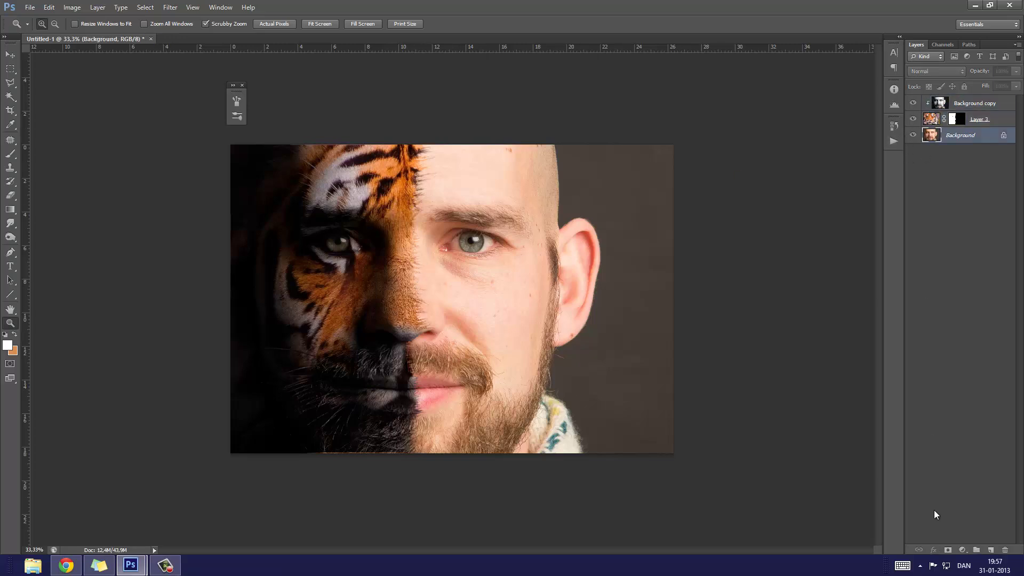
{"action": "left_click", "coordinate": [990, 550]}
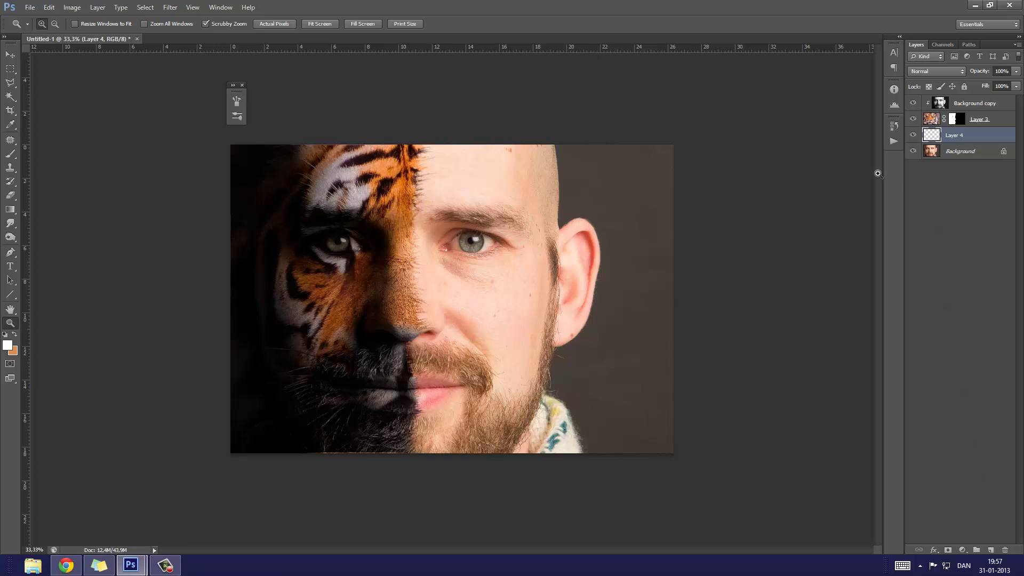
{"action": "left_click", "coordinate": [7, 345]}
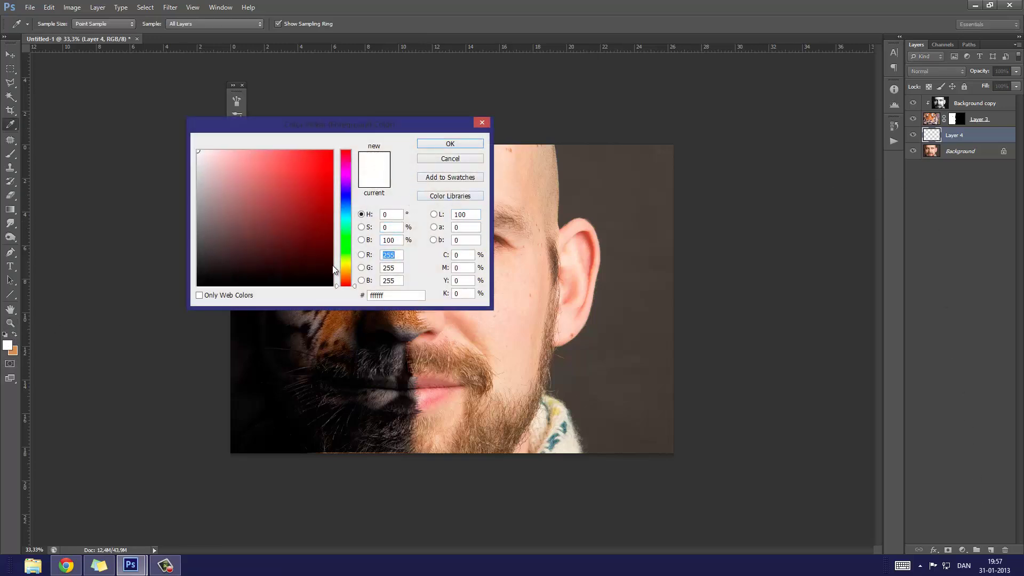
{"action": "left_click", "coordinate": [346, 275]}
{"action": "left_click", "coordinate": [332, 151]}
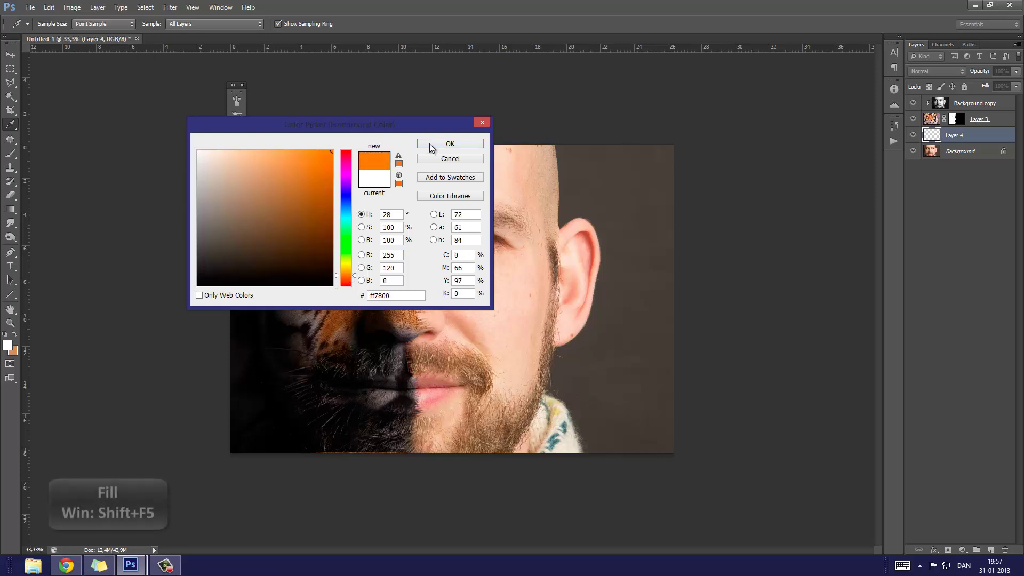
{"action": "left_click", "coordinate": [450, 144]}
{"action": "key", "text": "z"}
{"action": "key", "text": "alt+BackSpace"}
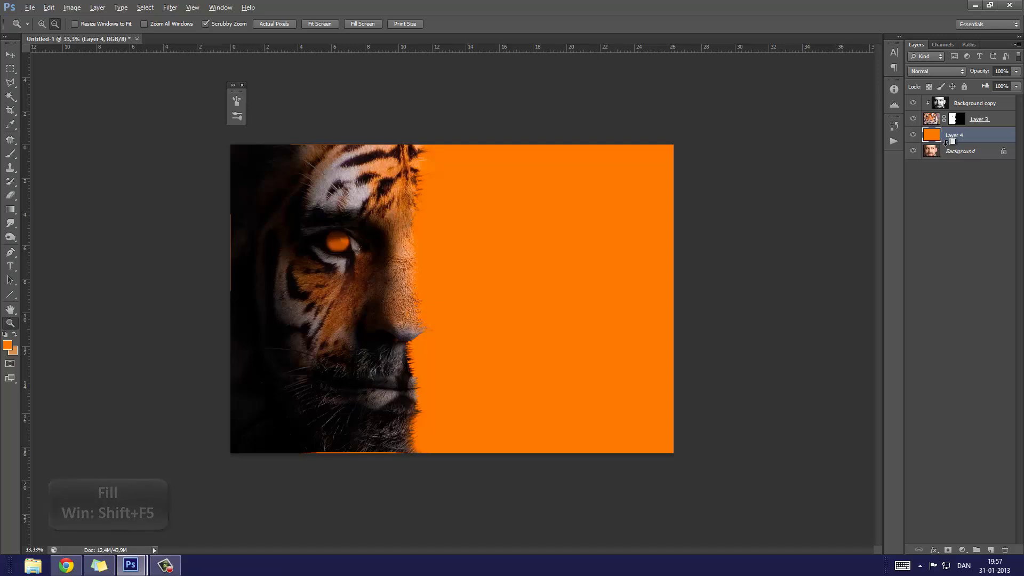
{"action": "key", "text": "alt"}
Step: Try Color and Soft Light, then set the orange Layer 4 to Overlay at 10% opacity
{"action": "left_click", "coordinate": [936, 73]}
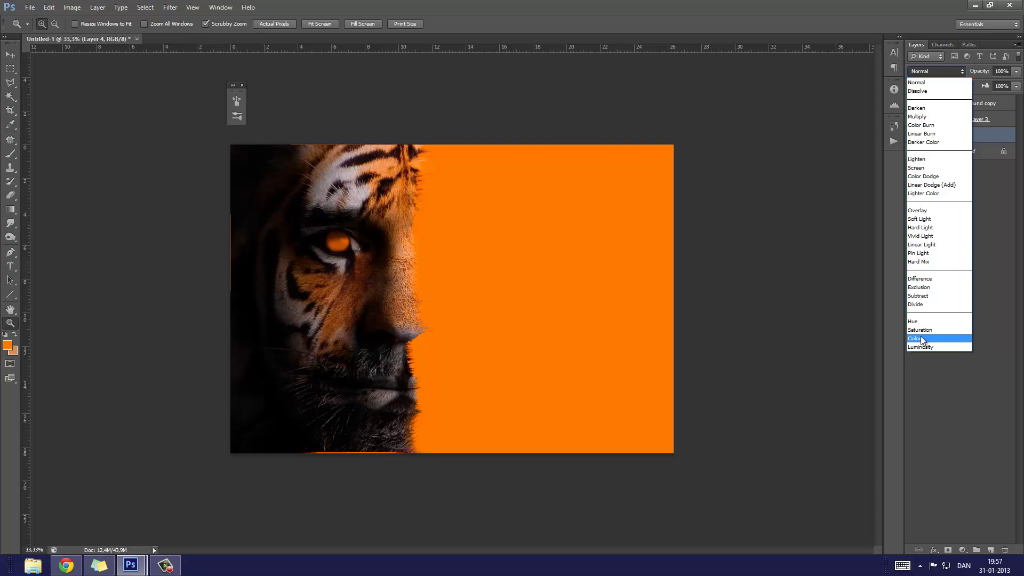
{"action": "left_click", "coordinate": [921, 337]}
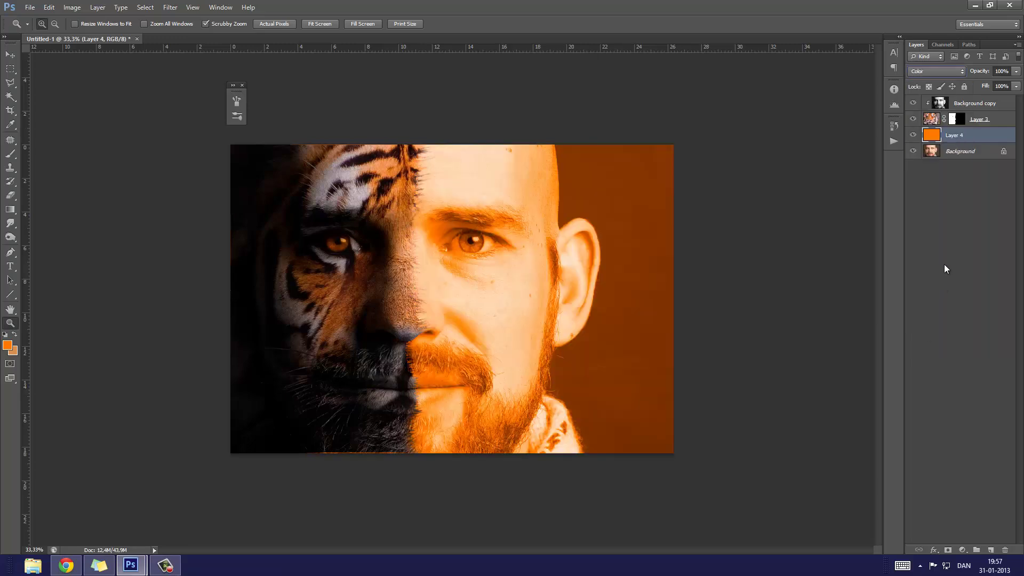
{"action": "left_click", "coordinate": [939, 70]}
{"action": "left_click", "coordinate": [923, 218]}
{"action": "left_click", "coordinate": [941, 72]}
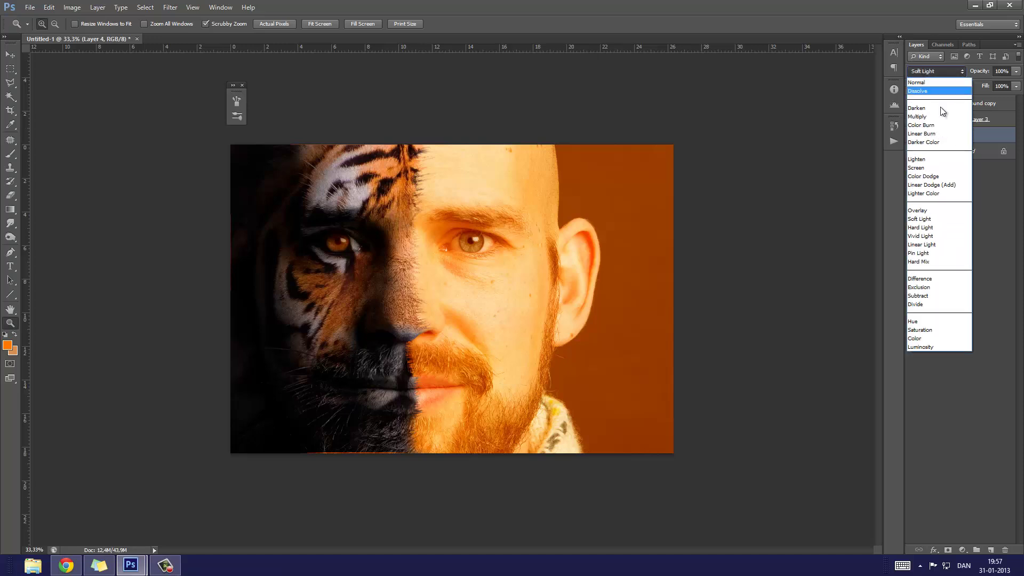
{"action": "left_click", "coordinate": [926, 210]}
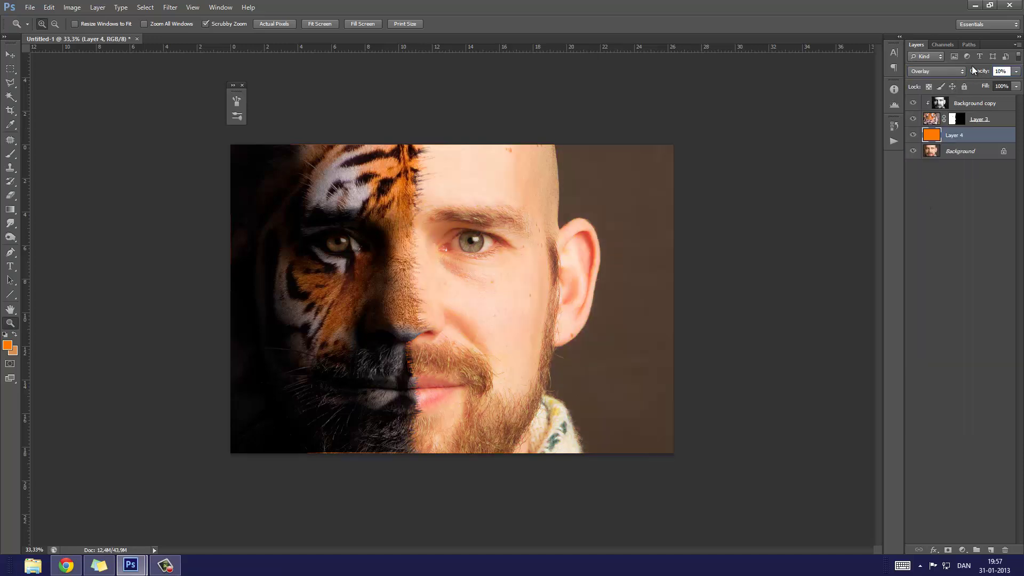
{"action": "left_click", "coordinate": [913, 135]}
{"action": "left_click", "coordinate": [960, 150]}
{"action": "left_click", "coordinate": [959, 103]}
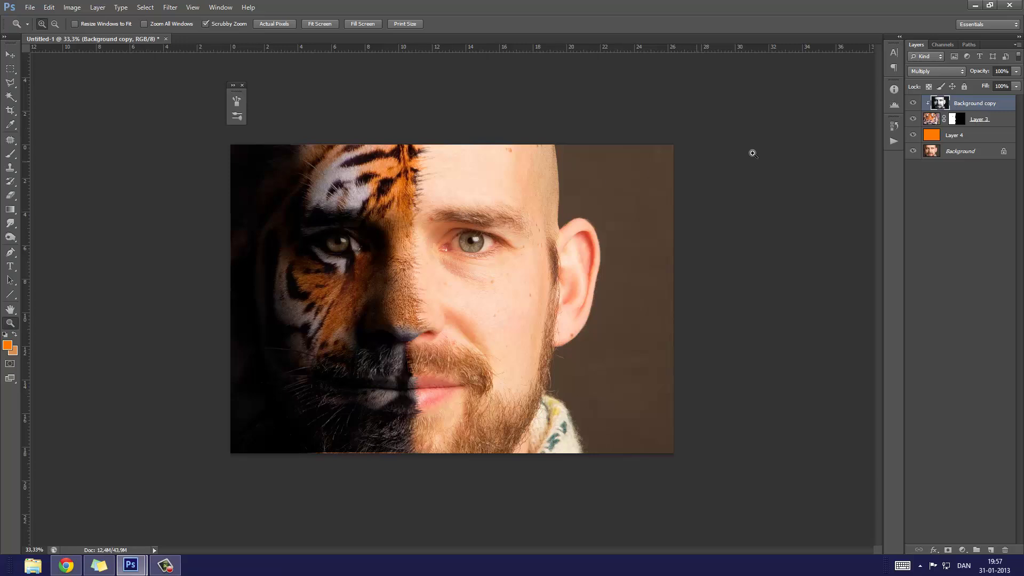
Step: Target Layer 3's mask, zoom in on the moustache, and pick a small Brush
{"action": "left_click", "coordinate": [956, 121]}
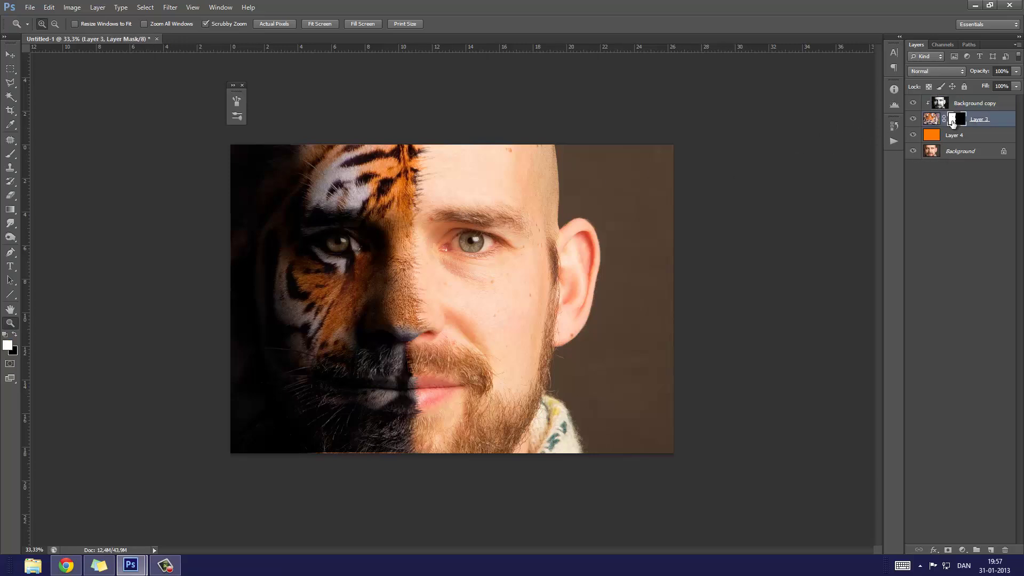
{"action": "left_click_drag", "start_coordinate": [426, 368], "coordinate": [393, 385]}
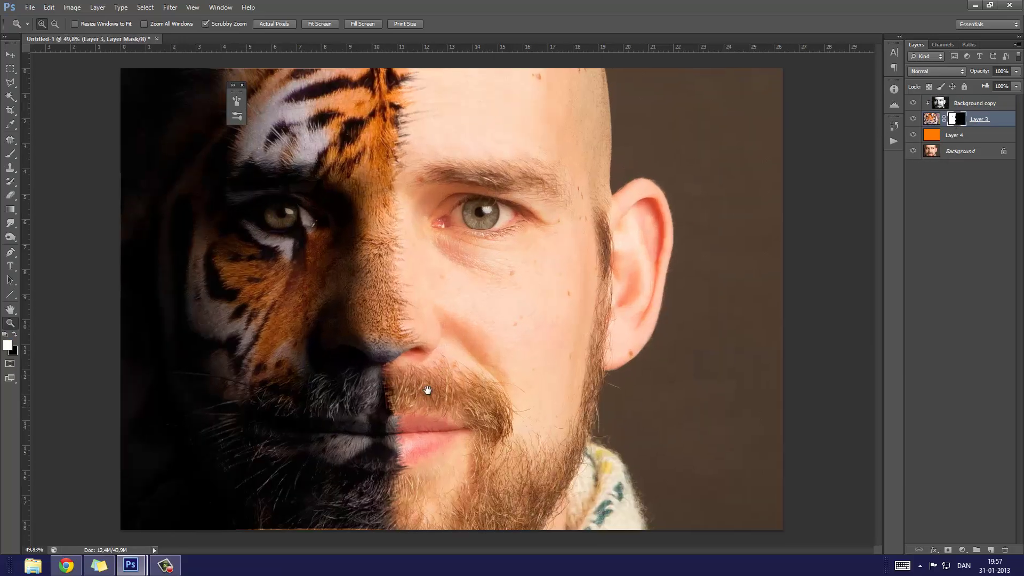
{"action": "key", "text": "b"}
{"action": "right_click", "coordinate": [395, 384]}
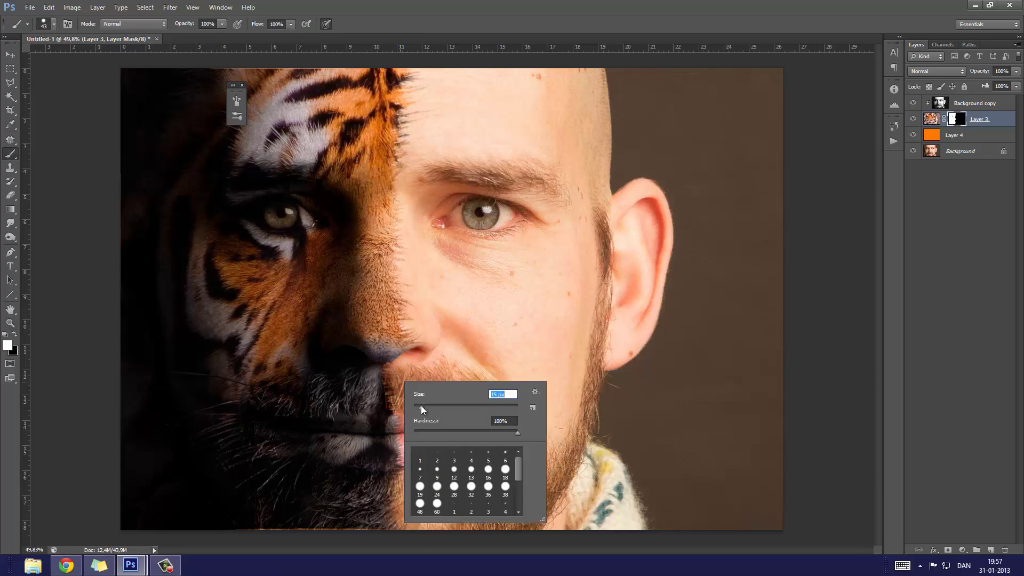
{"action": "key", "text": "Return"}
{"action": "key", "text": "alt+bracketleft"}
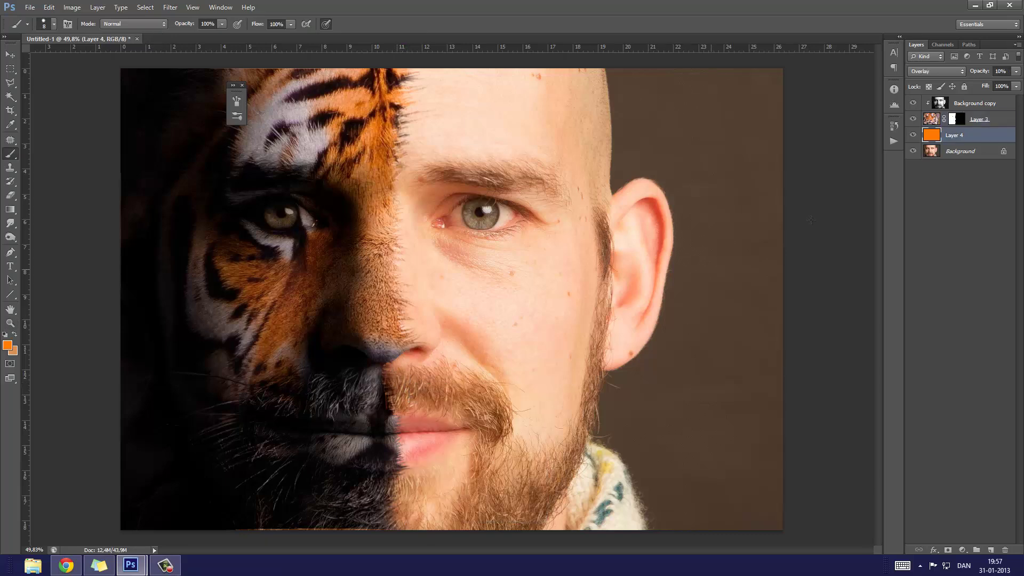
{"action": "left_click", "coordinate": [955, 120]}
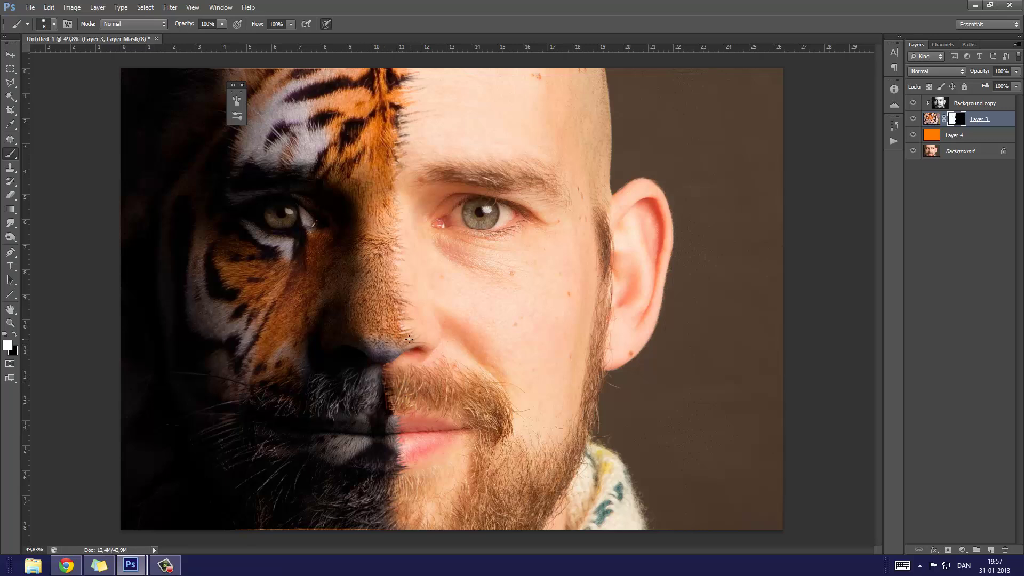
Step: Paint thin black strokes on the mask over the muzzle, undoing a scribbled moustache stroke
{"action": "key", "text": "x"}
{"action": "key", "text": "x"}
{"action": "mouse_move", "coordinate": [405, 390]}
{"action": "left_mouse_down"}
{"action": "mouse_move", "coordinate": [392, 383]}
{"action": "mouse_move", "coordinate": [472, 399]}
{"action": "left_mouse_up"}
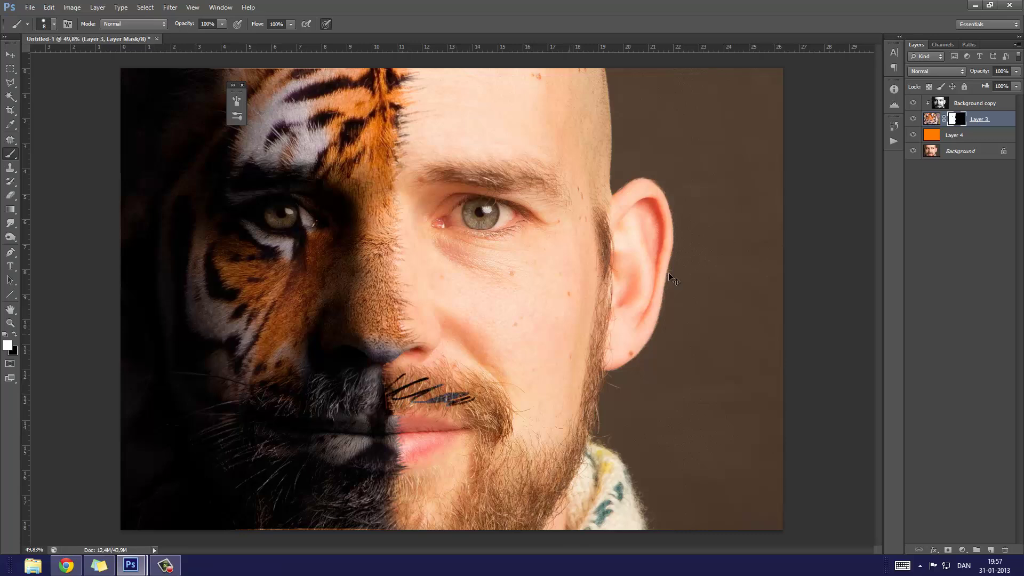
{"action": "key", "text": "ctrl+z"}
{"action": "scroll", "coordinate": [383, 406], "scroll_direction": "up", "scroll_amount": 3}
{"action": "key", "text": "x"}
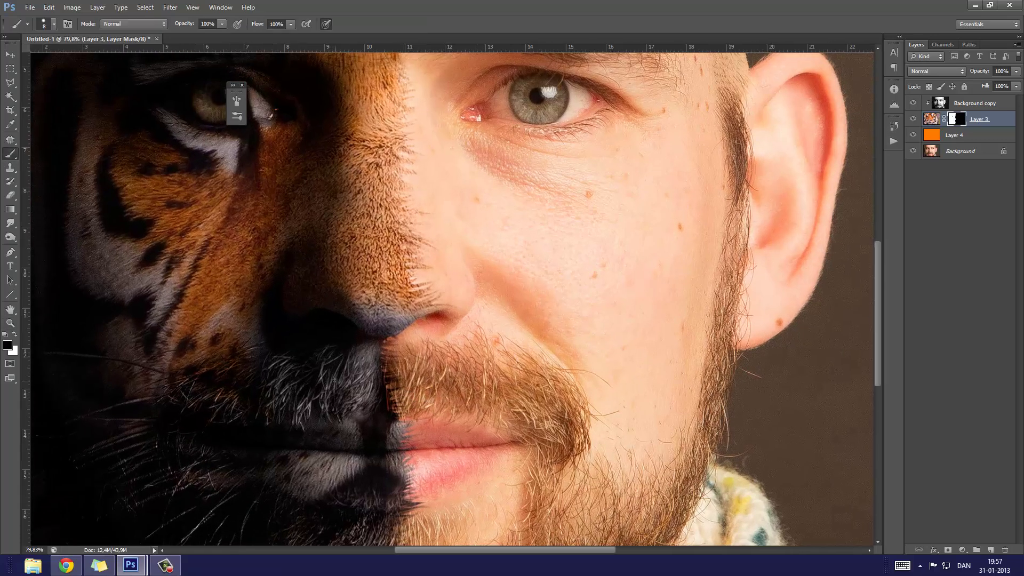
{"action": "left_click_drag", "start_coordinate": [338, 369], "coordinate": [320, 395]}
Step: Shrink the brush to size 4, paint white whisker strokes on the mask, and zoom out
{"action": "right_click", "coordinate": [327, 391]}
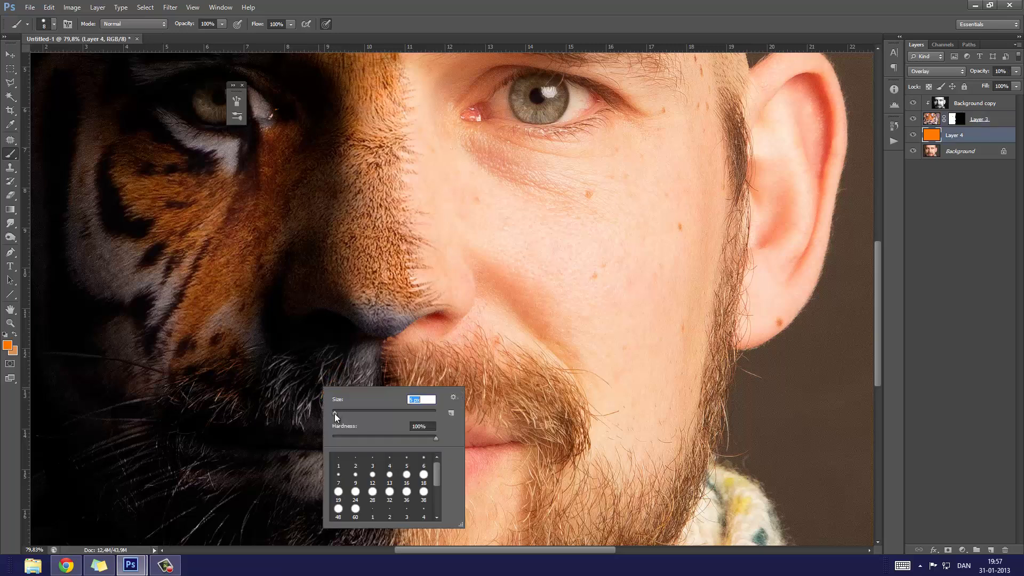
{"action": "key", "text": "Return"}
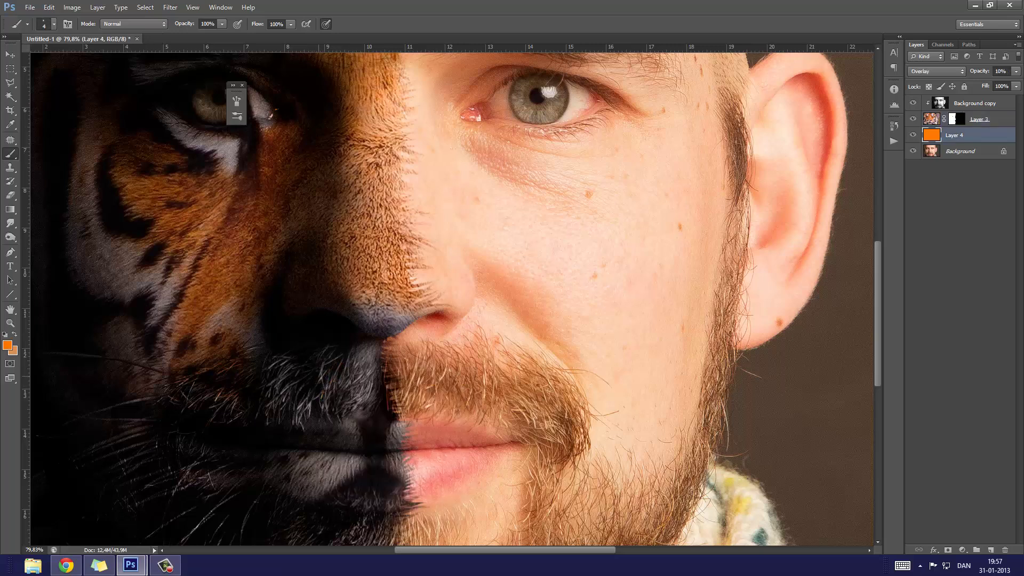
{"action": "key", "text": "d"}
{"action": "key", "text": "x"}
{"action": "key", "text": "x"}
{"action": "key", "text": "x"}
{"action": "left_click", "coordinate": [958, 119]}
{"action": "key", "text": "x"}
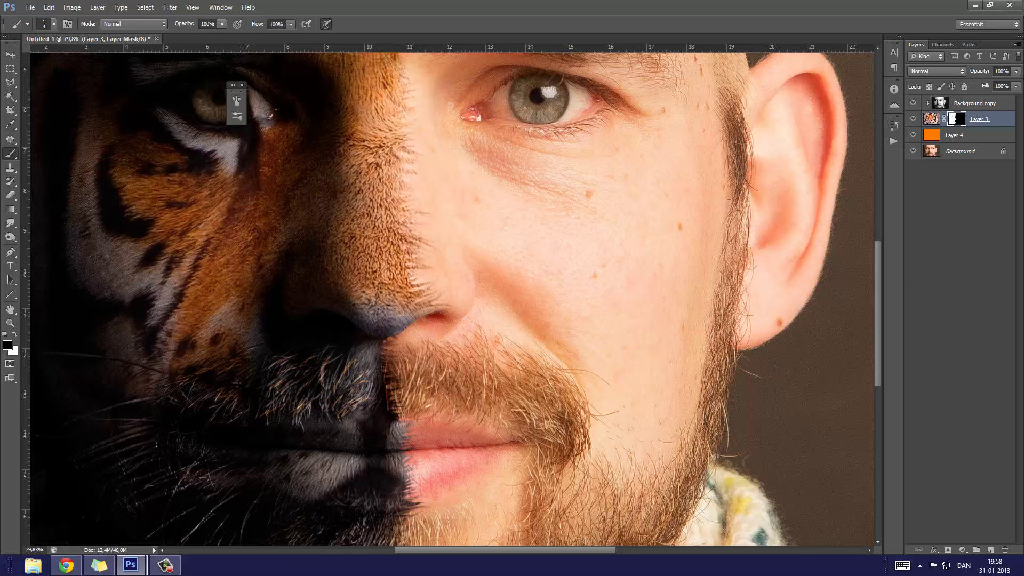
{"action": "key", "text": "x"}
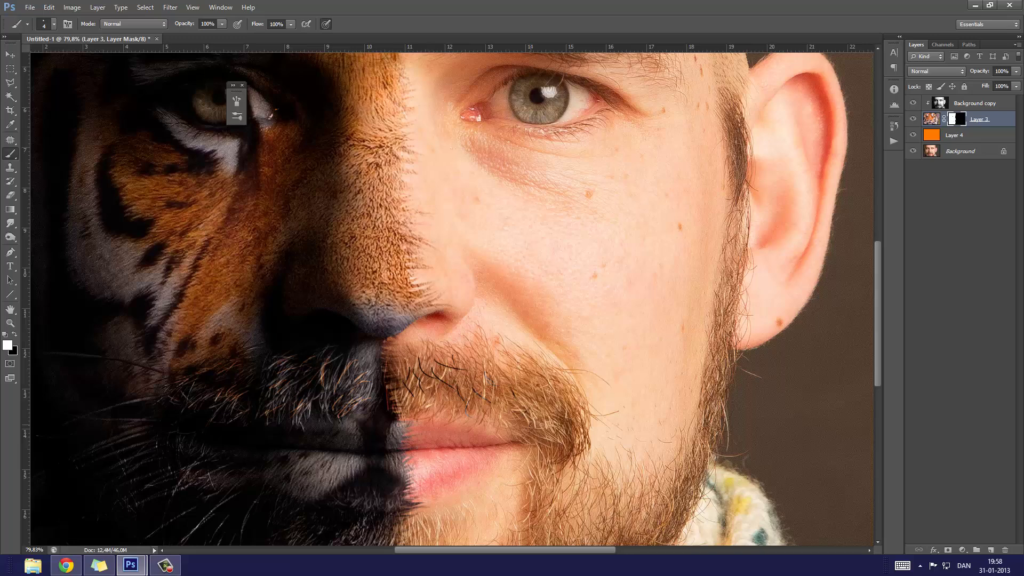
{"action": "key", "text": "z"}
{"action": "left_click", "coordinate": [358, 350], "text": "alt"}
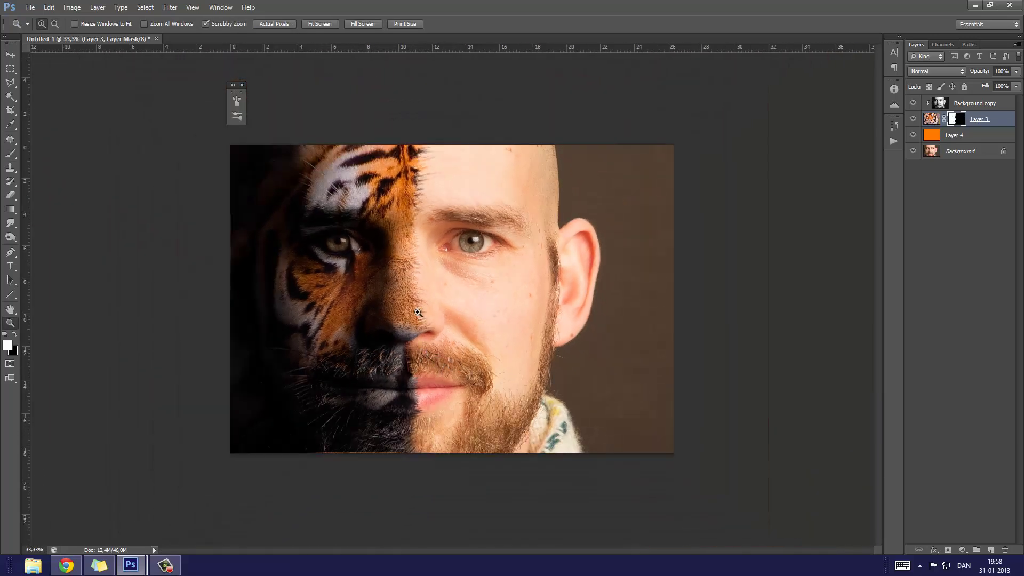
Step: Add a new top layer and fill it with 50% Gray
{"action": "left_click", "coordinate": [938, 105]}
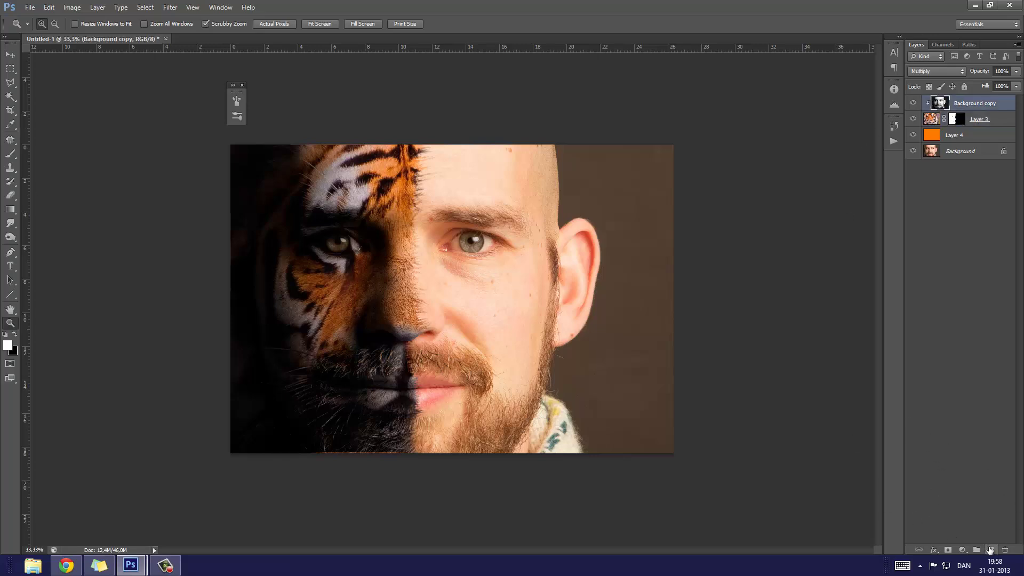
{"action": "left_click", "coordinate": [991, 550]}
{"action": "left_click_drag", "start_coordinate": [438, 259], "coordinate": [435, 259]}
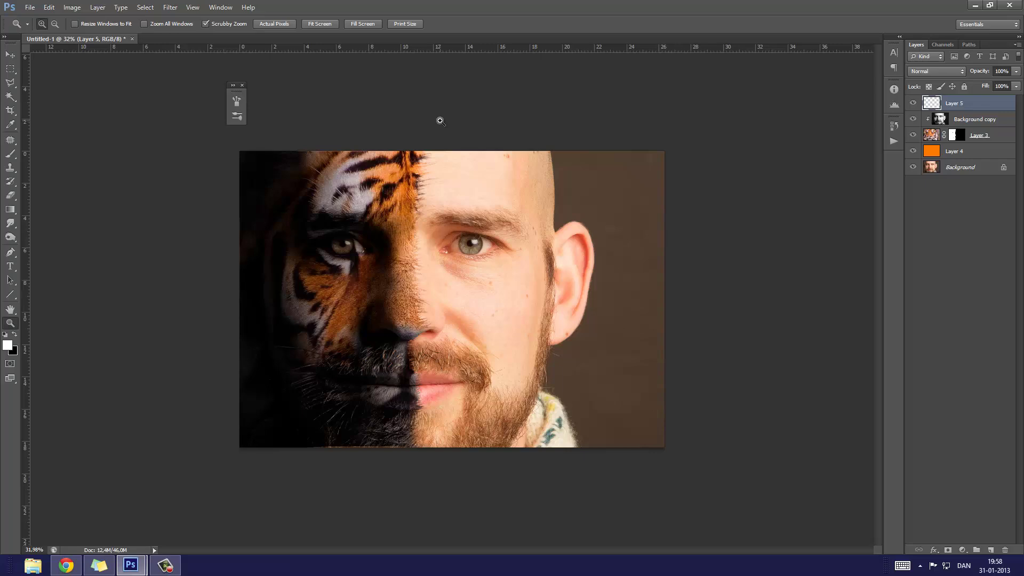
{"action": "key", "text": "b"}
{"action": "key", "text": "shift+F5"}
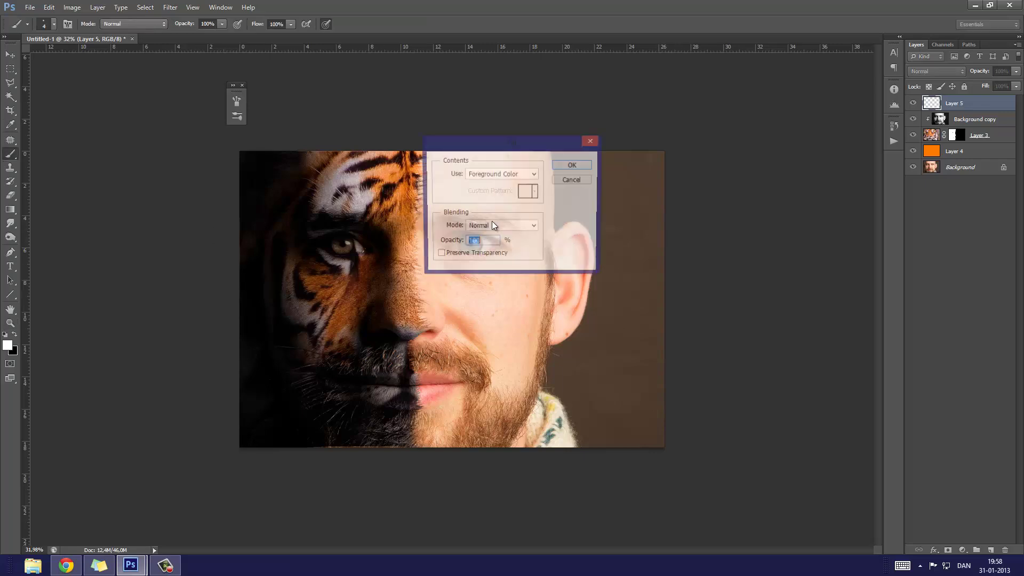
{"action": "left_click", "coordinate": [483, 175]}
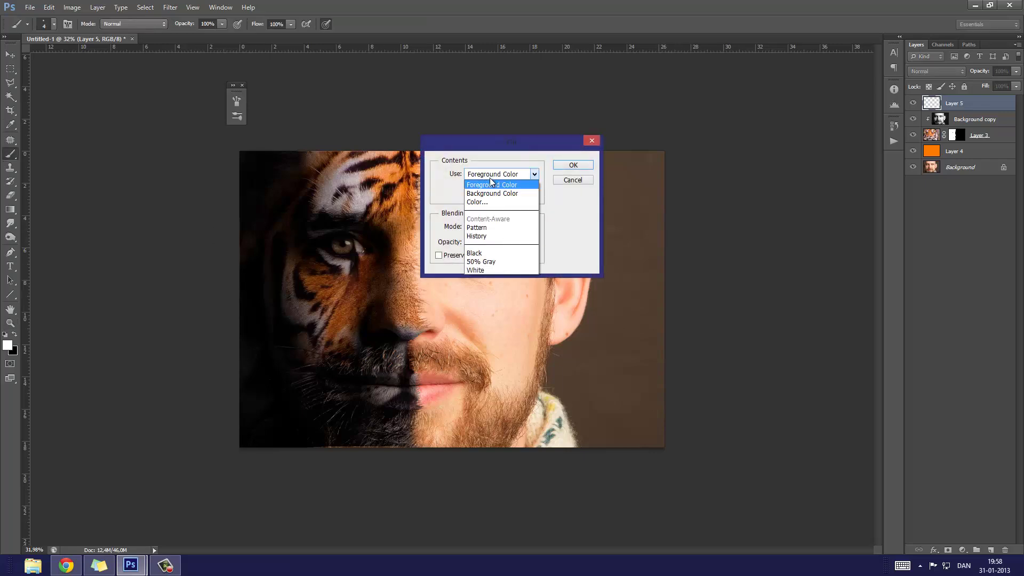
{"action": "left_click", "coordinate": [483, 261]}
{"action": "left_click", "coordinate": [573, 164]}
{"action": "key", "text": "z"}
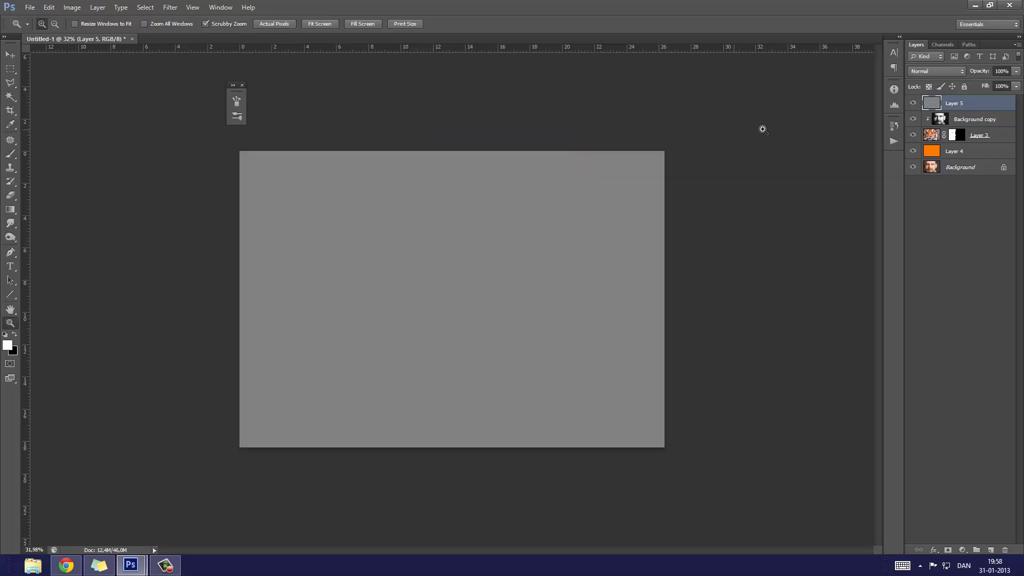
Step: Add 5% Gaussian monochromatic noise to the gray layer and blend it in Linear Light
{"action": "left_click", "coordinate": [170, 7]}
{"action": "mouse_move", "coordinate": [178, 135]}
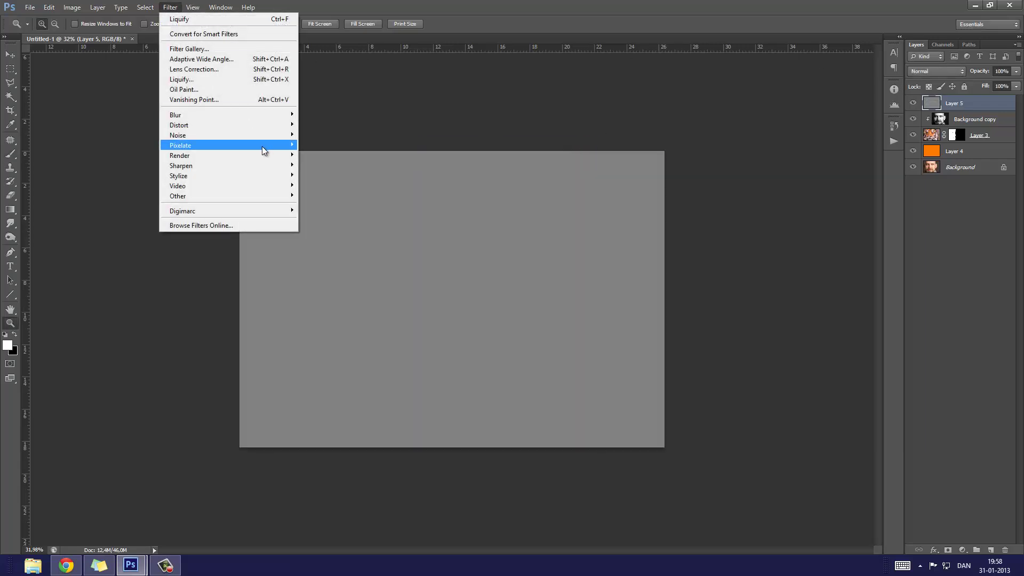
{"action": "left_click", "coordinate": [314, 135]}
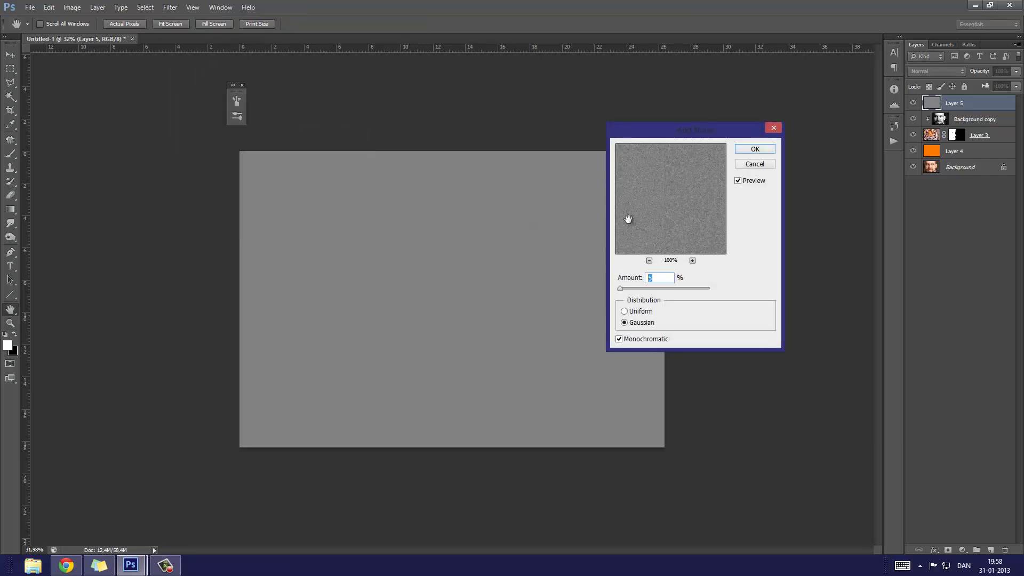
{"action": "key", "text": "Tab"}
{"action": "left_click", "coordinate": [748, 151]}
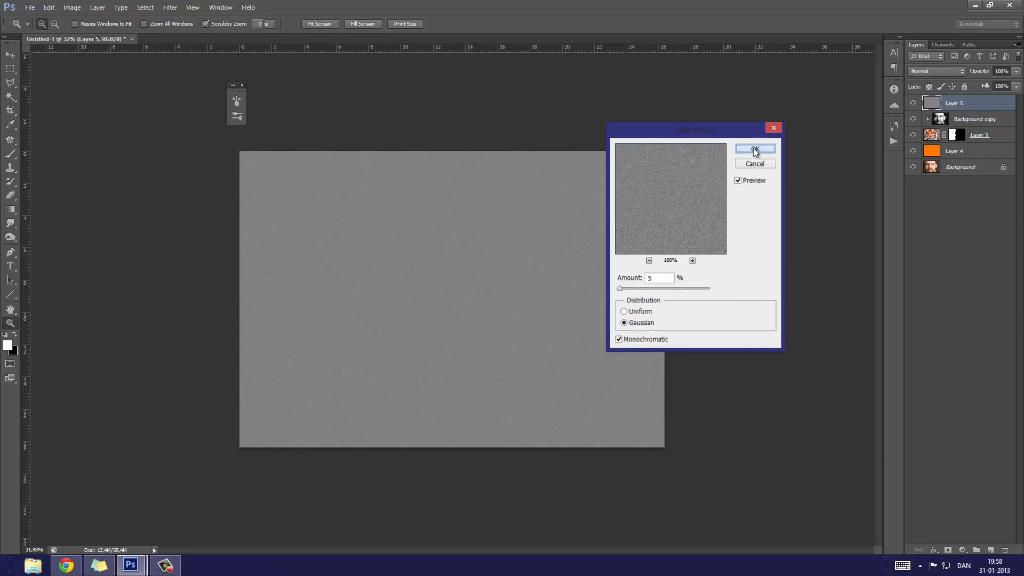
{"action": "left_click", "coordinate": [944, 72]}
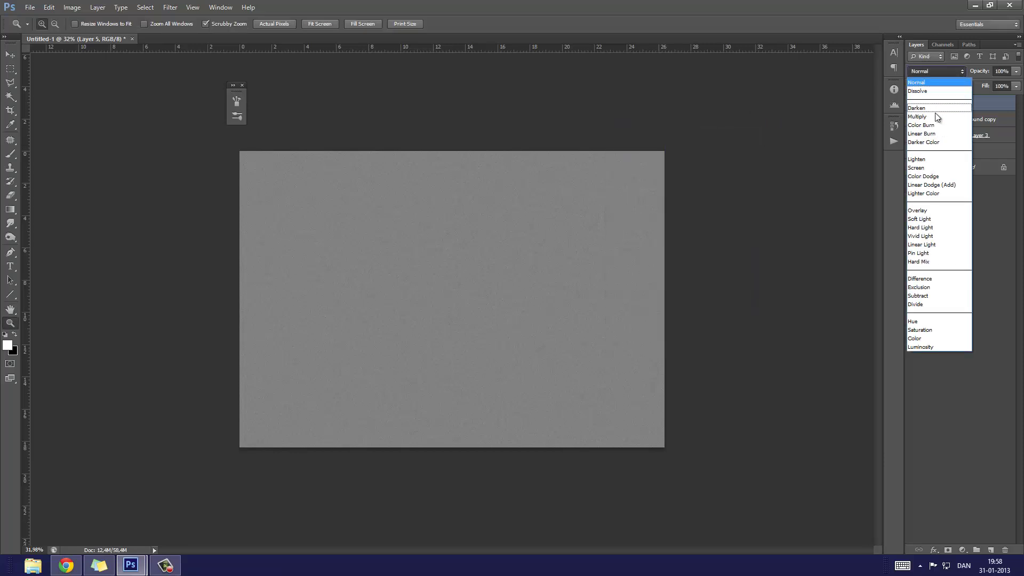
{"action": "left_click", "coordinate": [932, 243]}
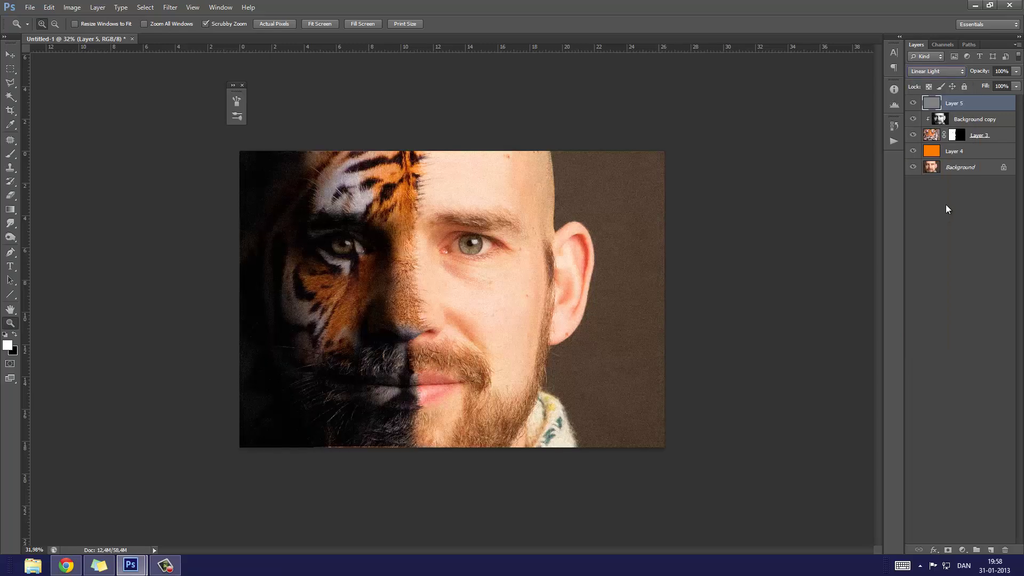
Step: Zoom in on the man's eye and close the floating tool panel
{"action": "mouse_move", "coordinate": [405, 261]}
{"action": "left_mouse_down"}
{"action": "mouse_move", "coordinate": [471, 229]}
{"action": "mouse_move", "coordinate": [464, 250]}
{"action": "mouse_move", "coordinate": [433, 265]}
{"action": "mouse_move", "coordinate": [440, 289]}
{"action": "mouse_move", "coordinate": [484, 267]}
{"action": "left_mouse_up"}
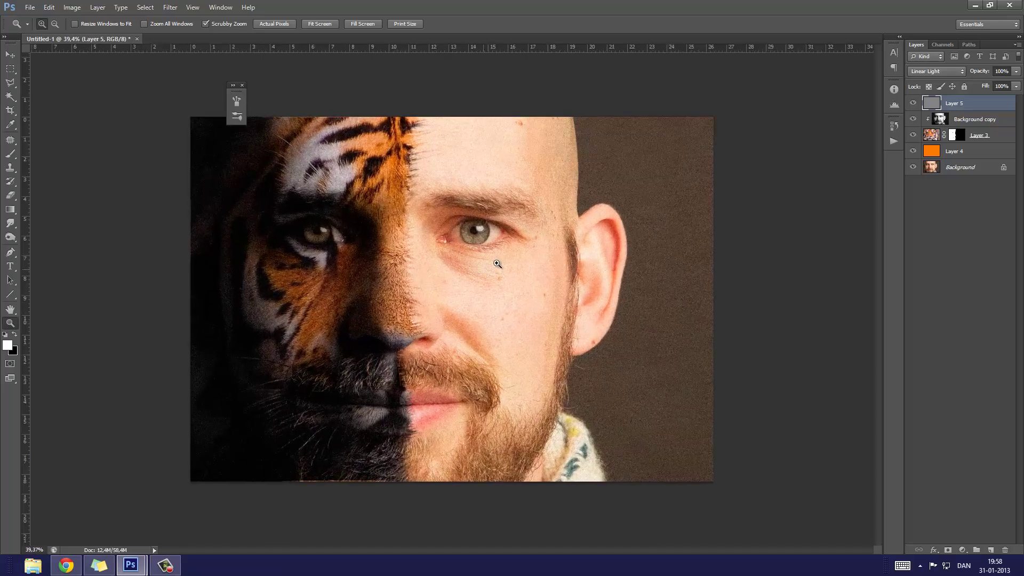
{"action": "left_click", "coordinate": [242, 86]}
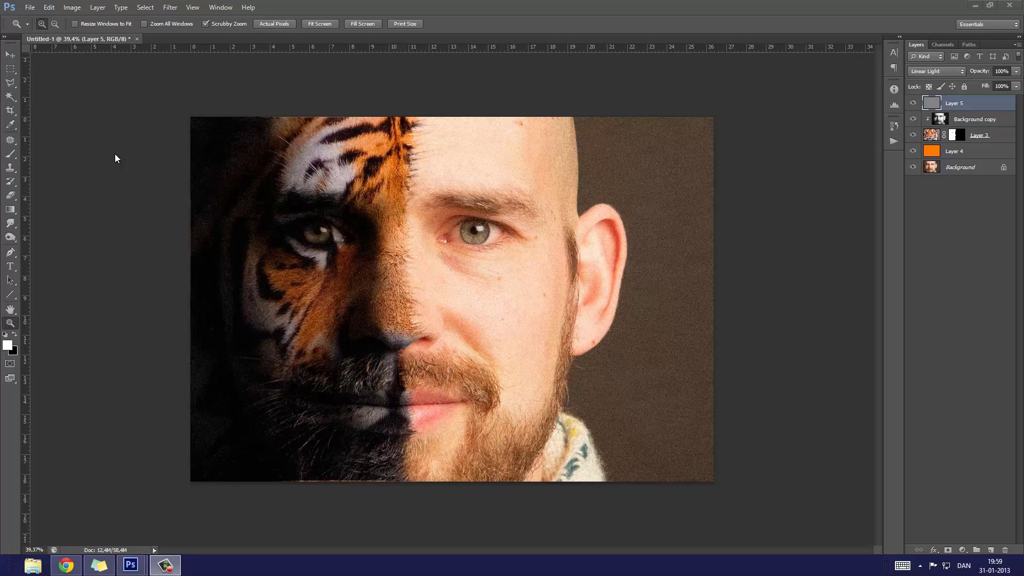
{"action": "mouse_move", "coordinate": [405, 237]}
{"action": "left_mouse_down"}
{"action": "mouse_move", "coordinate": [410, 272]}
{"action": "mouse_move", "coordinate": [397, 262]}
{"action": "left_mouse_up"}
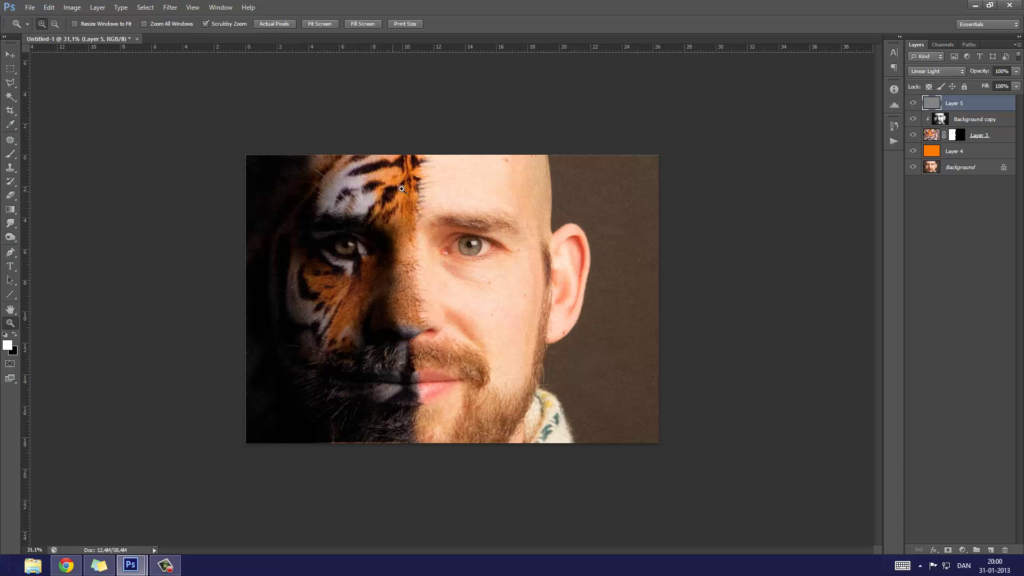
Step: Review each layer in turn: Layer 3, Background copy, Layer 4 and Background
{"action": "left_click", "coordinate": [941, 120]}
{"action": "left_click", "coordinate": [938, 136]}
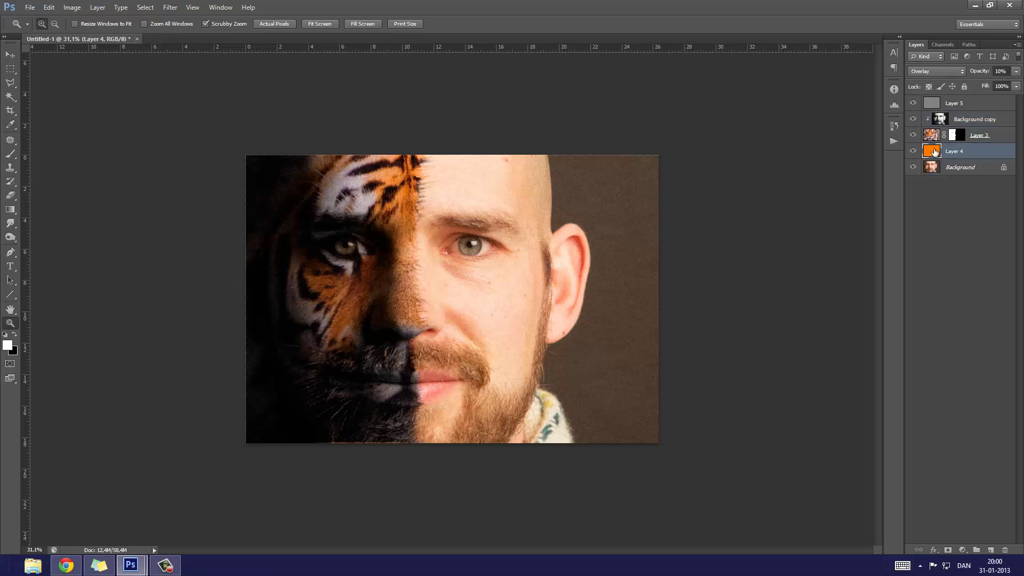
{"action": "left_click", "coordinate": [934, 119]}
{"action": "left_click", "coordinate": [940, 119]}
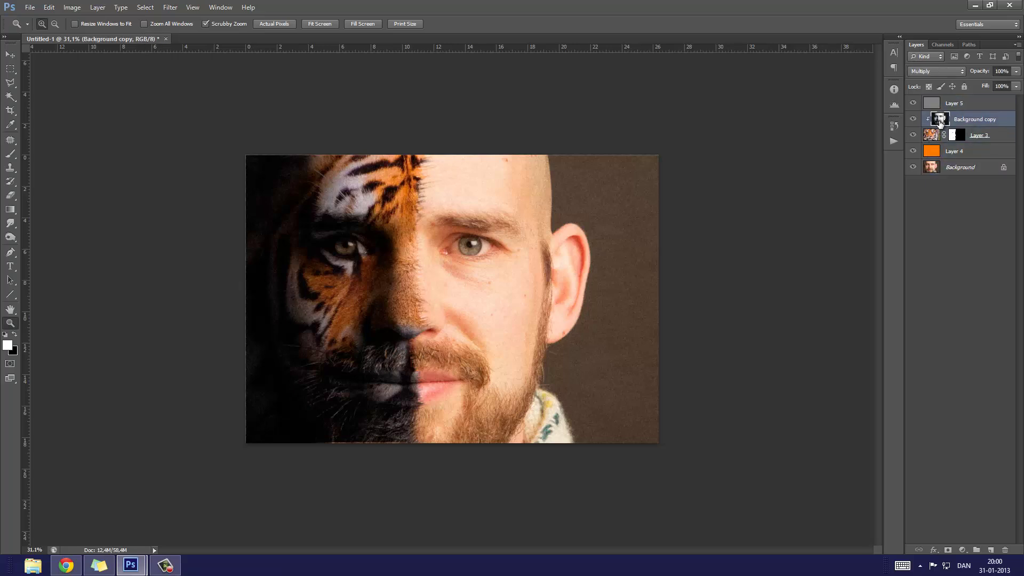
{"action": "left_click", "coordinate": [930, 136]}
{"action": "left_click", "coordinate": [936, 153]}
{"action": "left_click", "coordinate": [934, 166]}
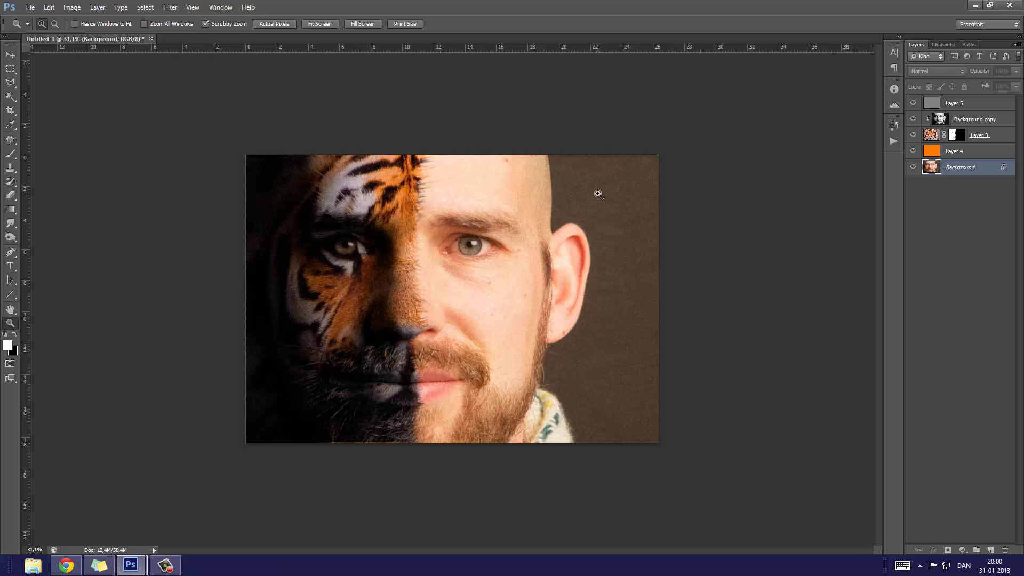